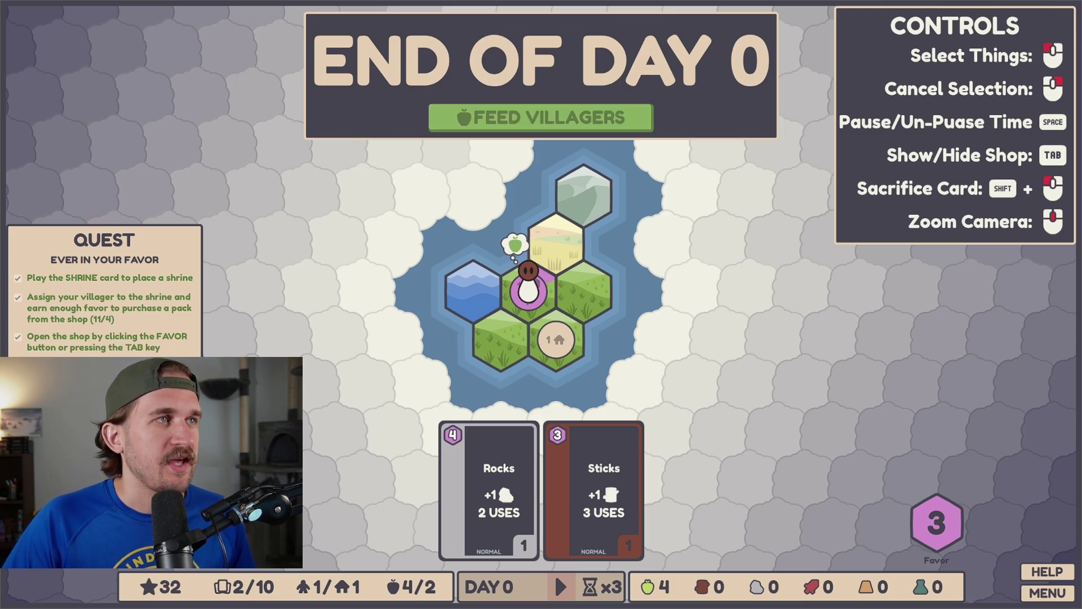
Feed the villagers and play the Sticks and Rocks cards onto hexes.
click(580, 115)
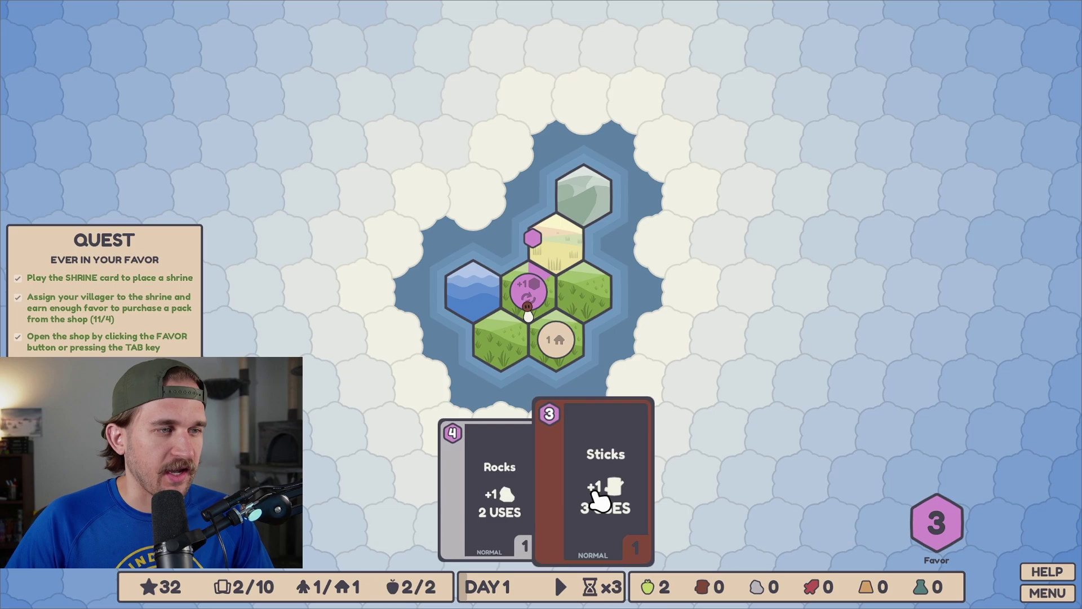
drag(598, 499, 556, 243)
drag(575, 491, 578, 344)
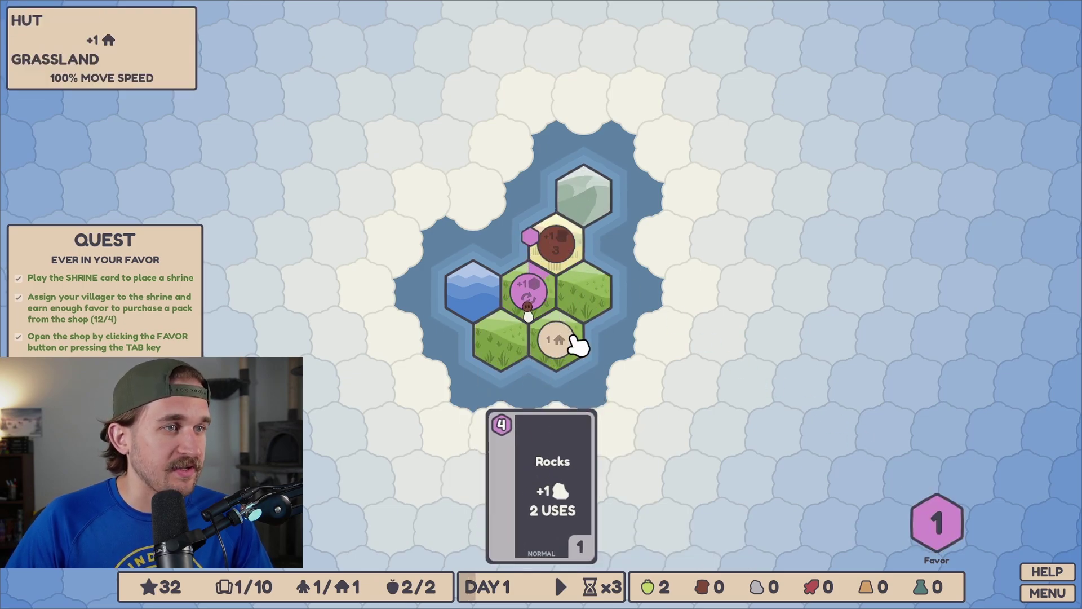
Claim the quest reward, place two Random Tile cards, and buy a Sticks and Stones pack.
click(937, 521)
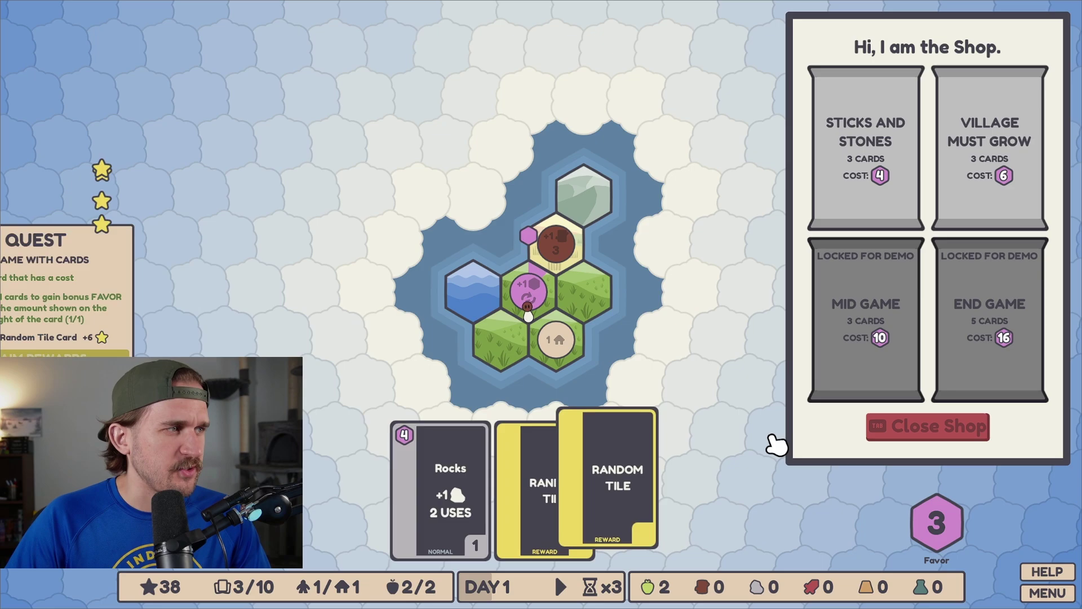
drag(633, 389, 510, 245)
drag(580, 476, 544, 217)
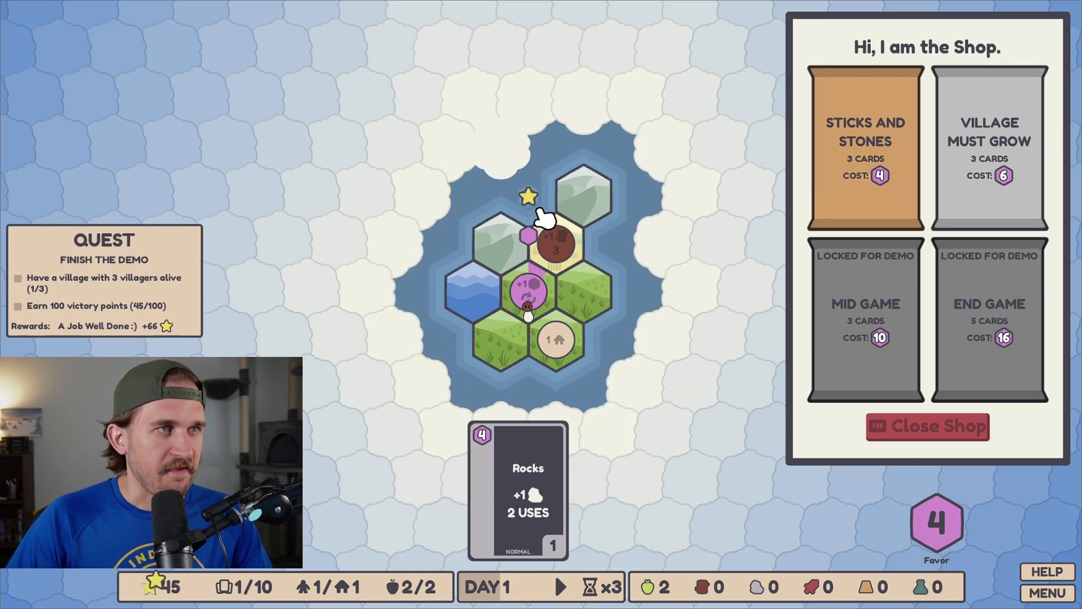
click(865, 186)
click(902, 426)
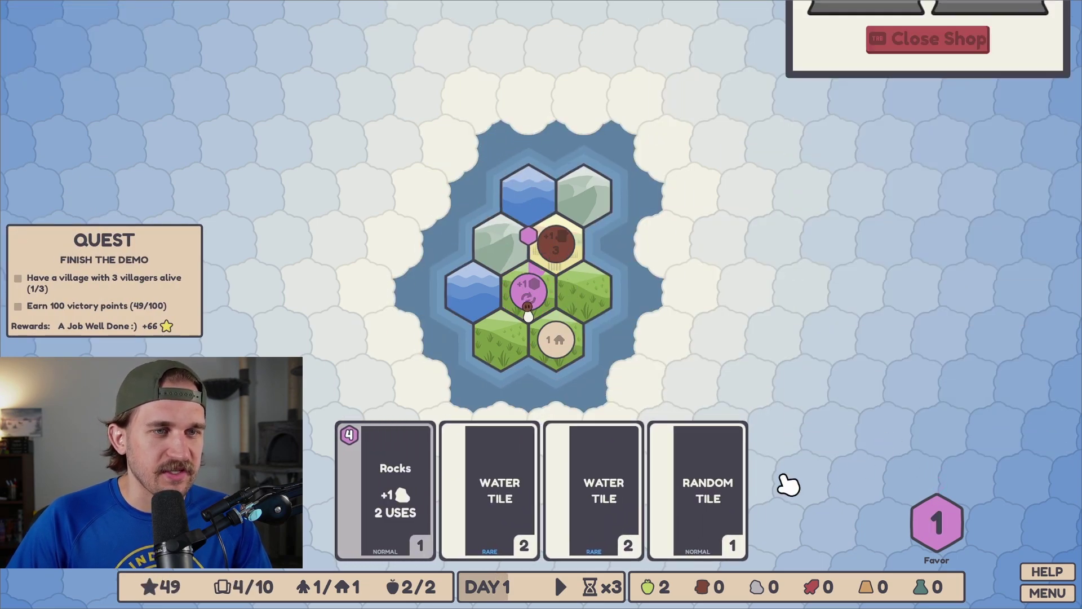
Place another Random Tile as a plains tile and buy a second Sticks and Stones pack.
drag(708, 490, 640, 290)
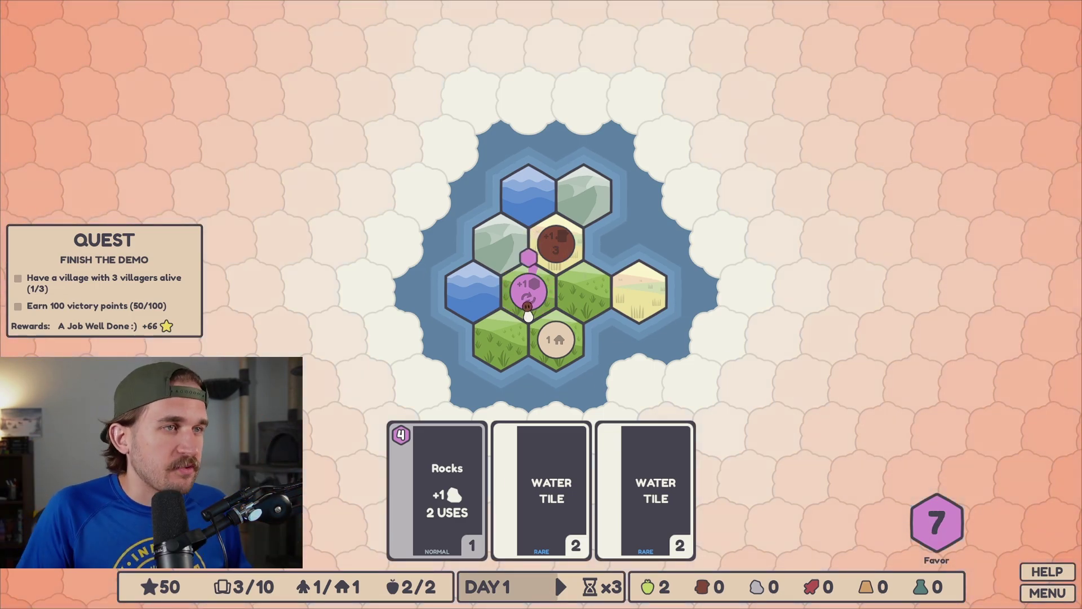
key(Tab)
click(905, 146)
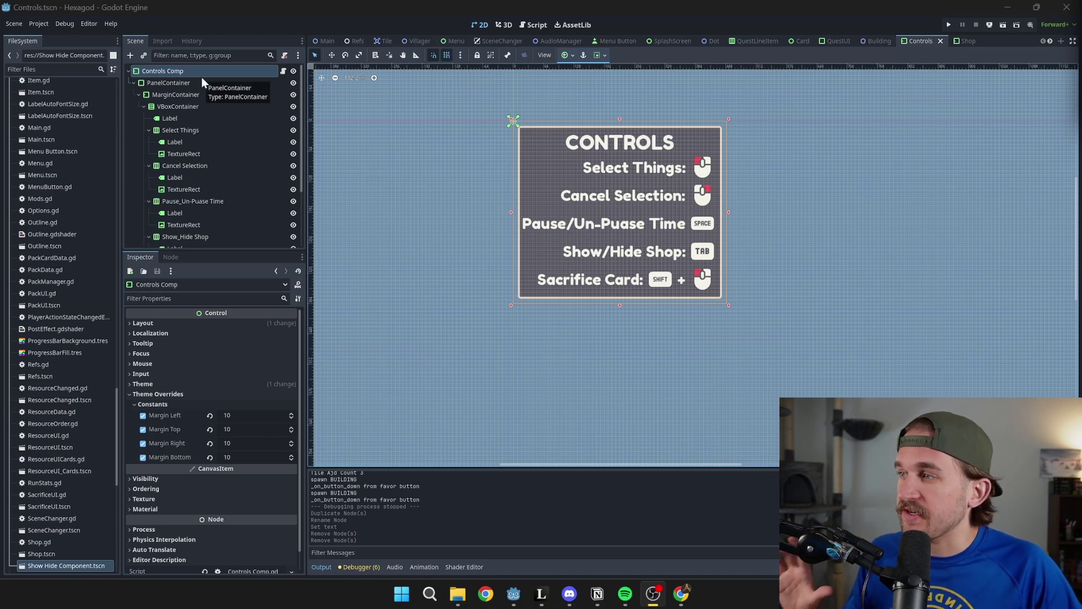
Set the panel's Margin Left constant override to 20, then restore it to 10.
scroll(556, 123, up, 3)
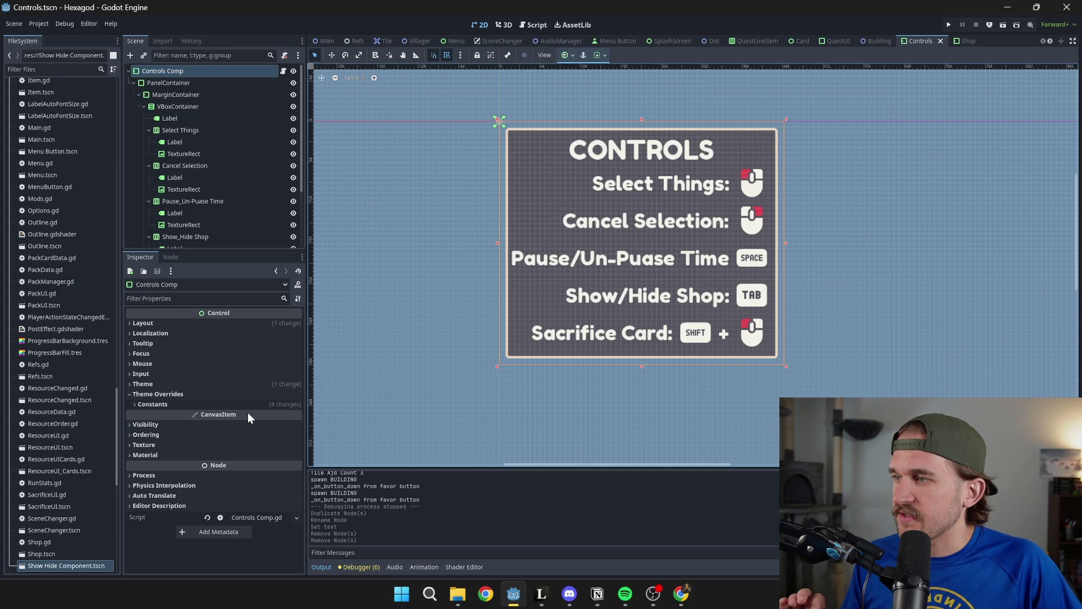
click(237, 411)
text(20)
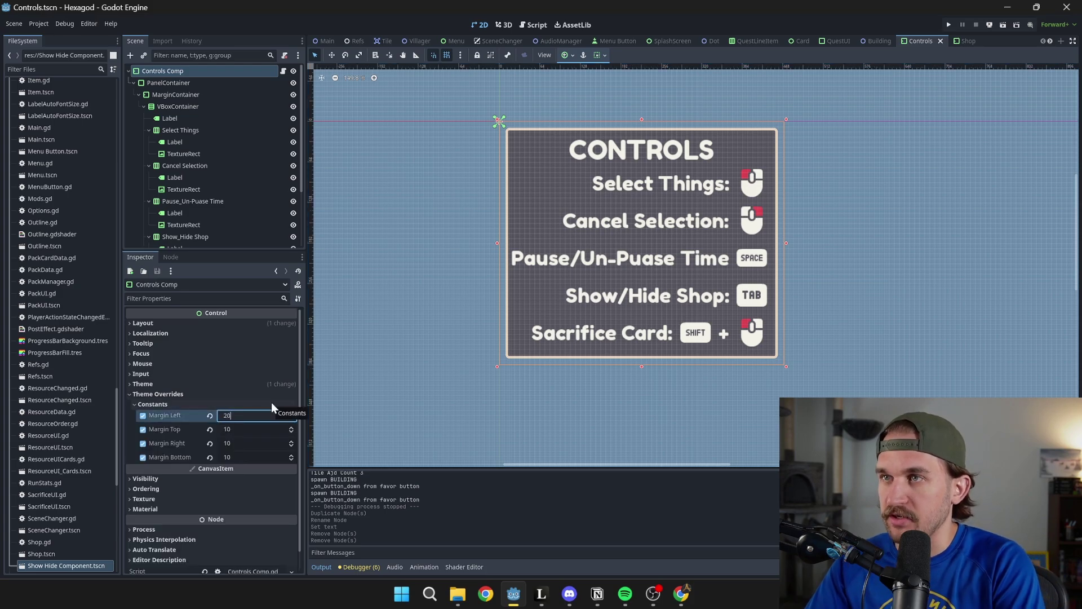
click(238, 415)
text(10)
key(Return)
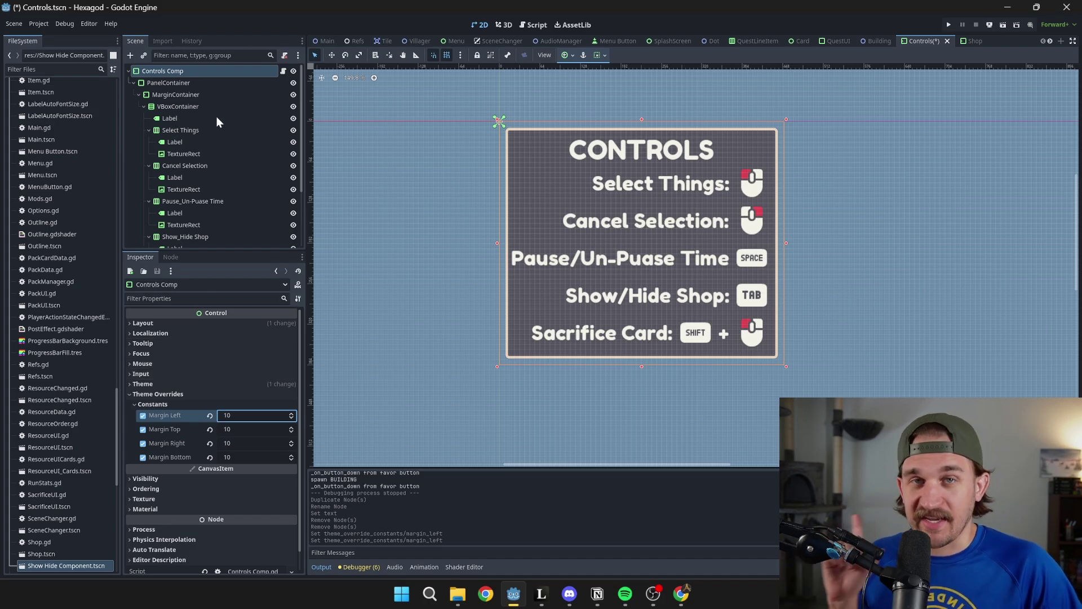
click(161, 83)
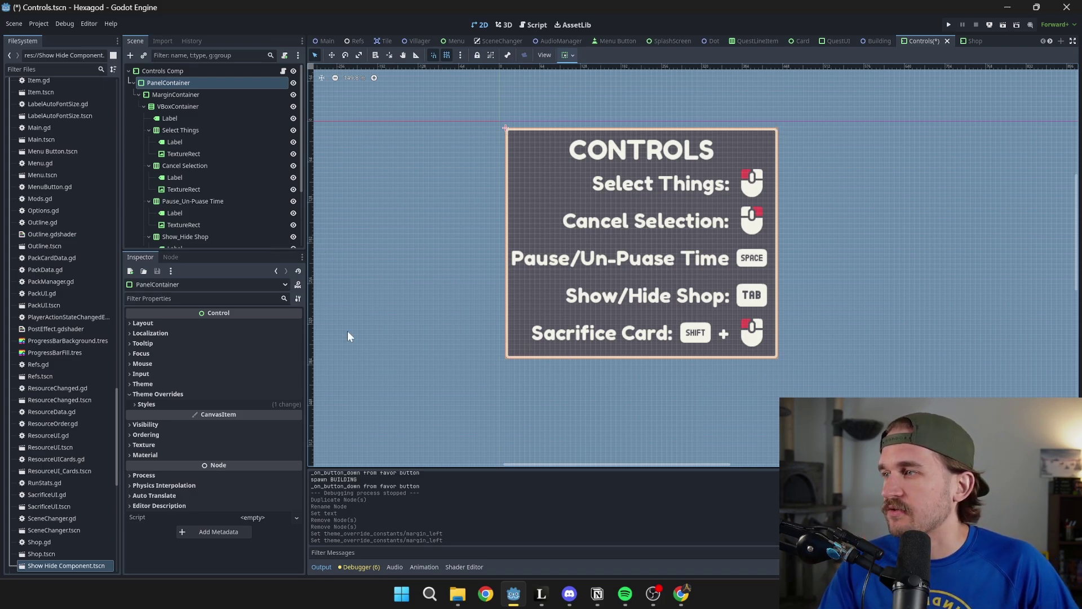
Expand Theme Overrides > Styles and open the Panel StyleBoxFlat, leaving BG Color unchanged.
click(156, 406)
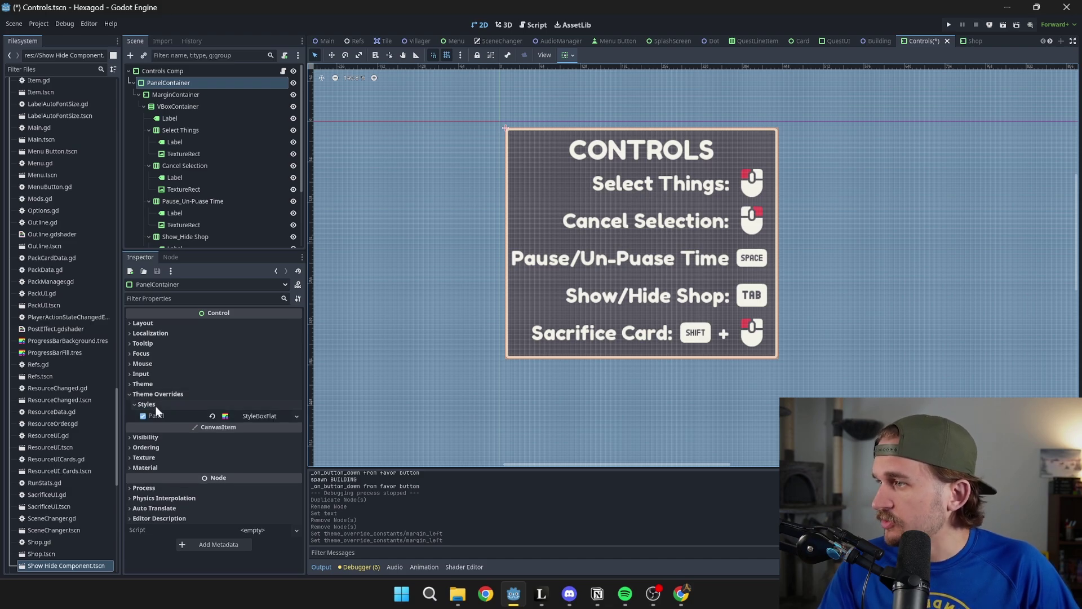
click(265, 414)
scroll(238, 365, down, 3)
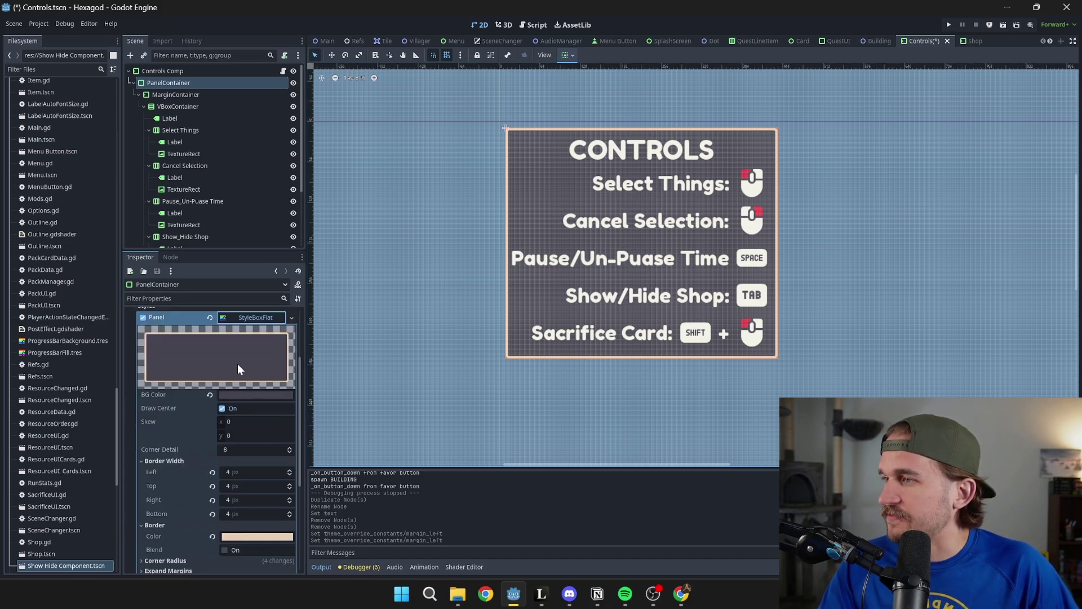
scroll(237, 383, down, 1)
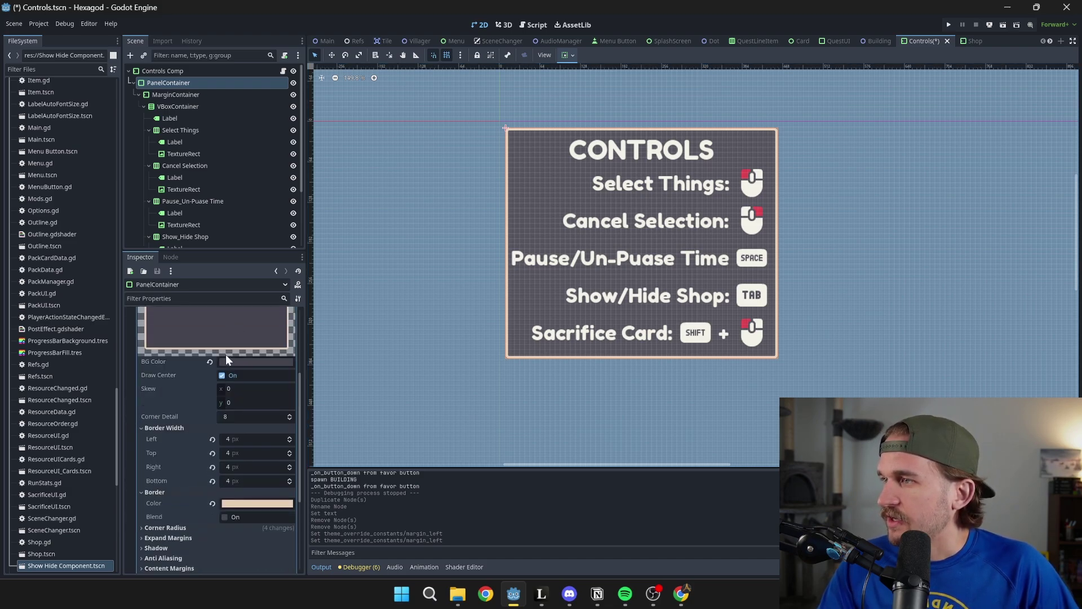
click(253, 363)
click(270, 362)
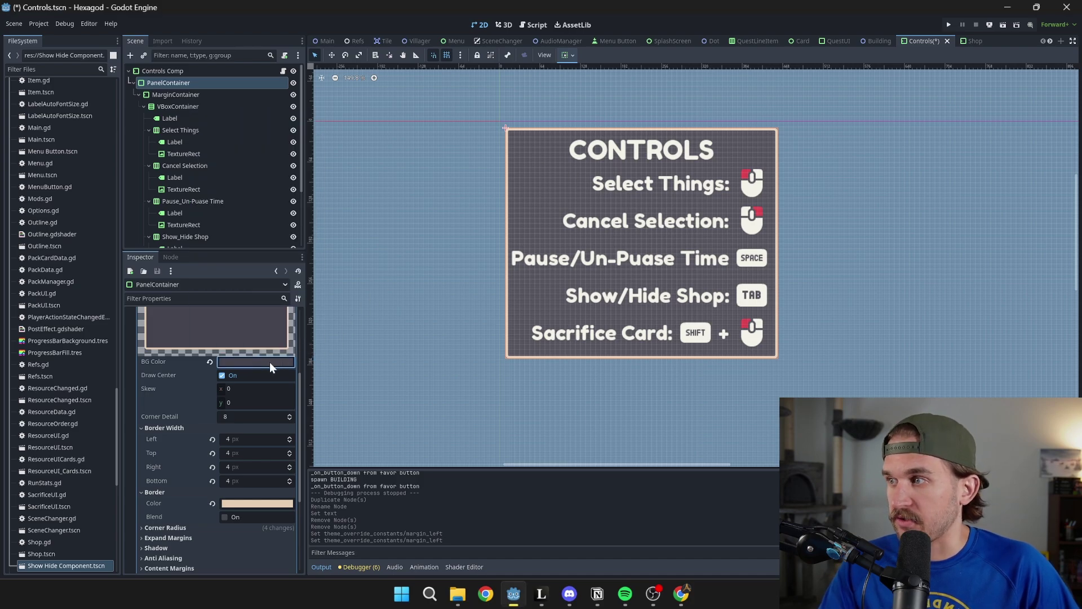
scroll(267, 362, down, 1)
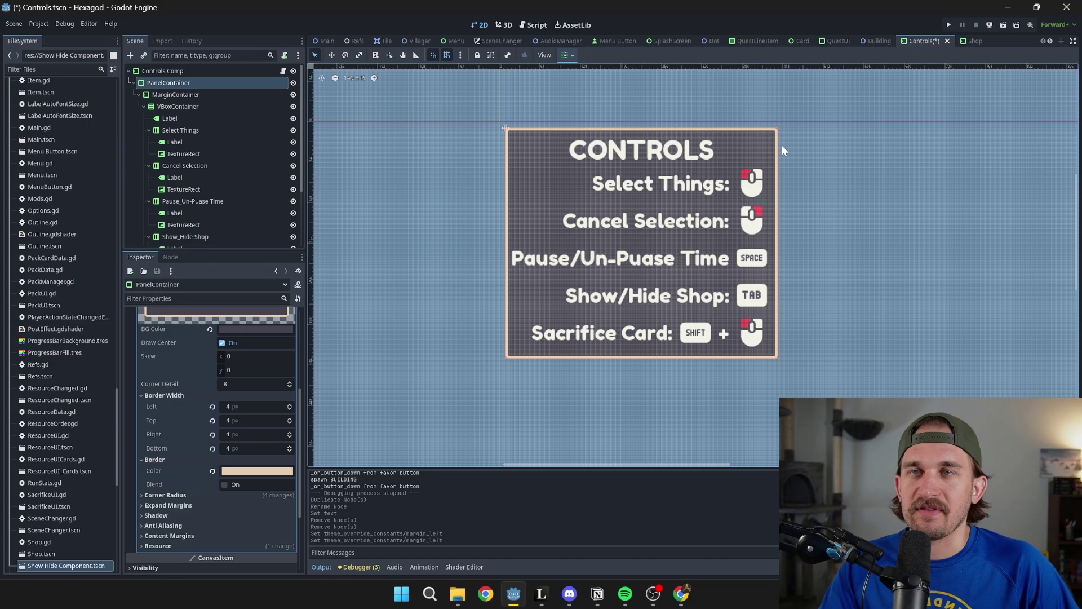
Try a 40 px Border Width Left, revert it, then set it to 4.
click(245, 406)
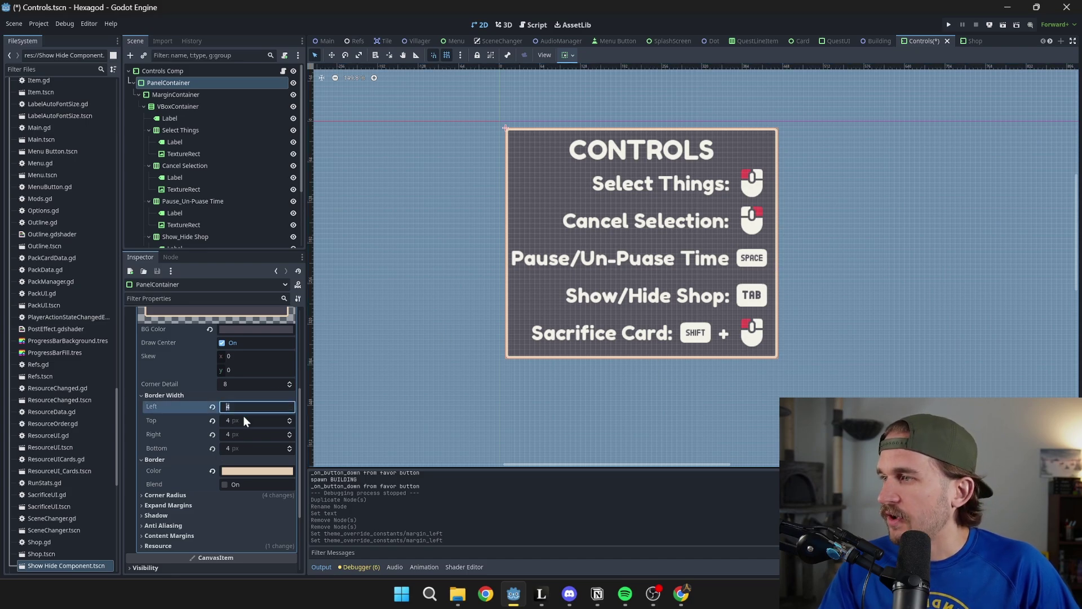
text(40)
key(Return)
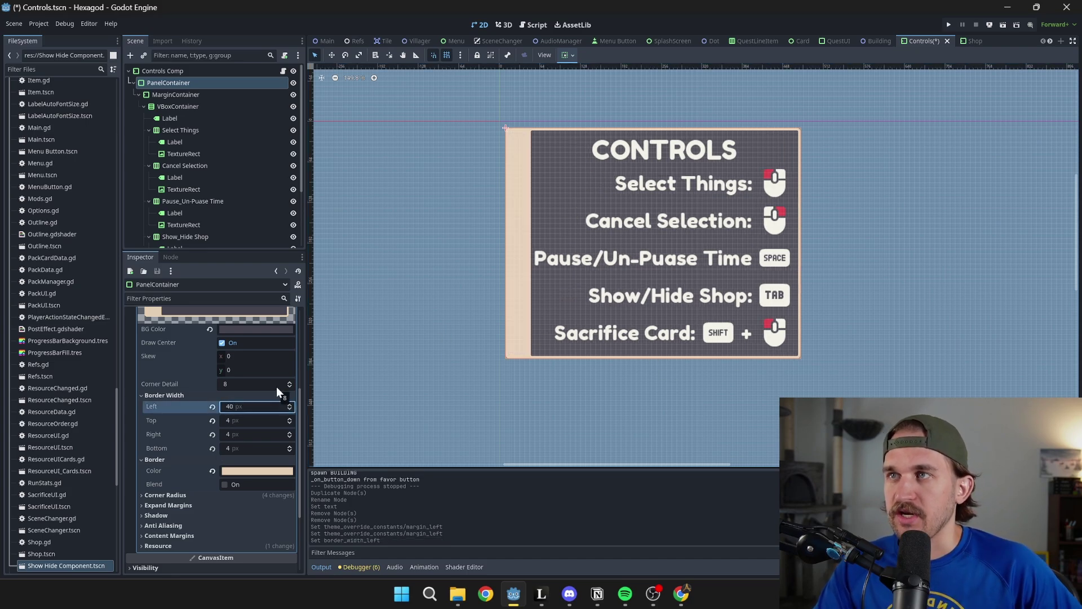
click(212, 406)
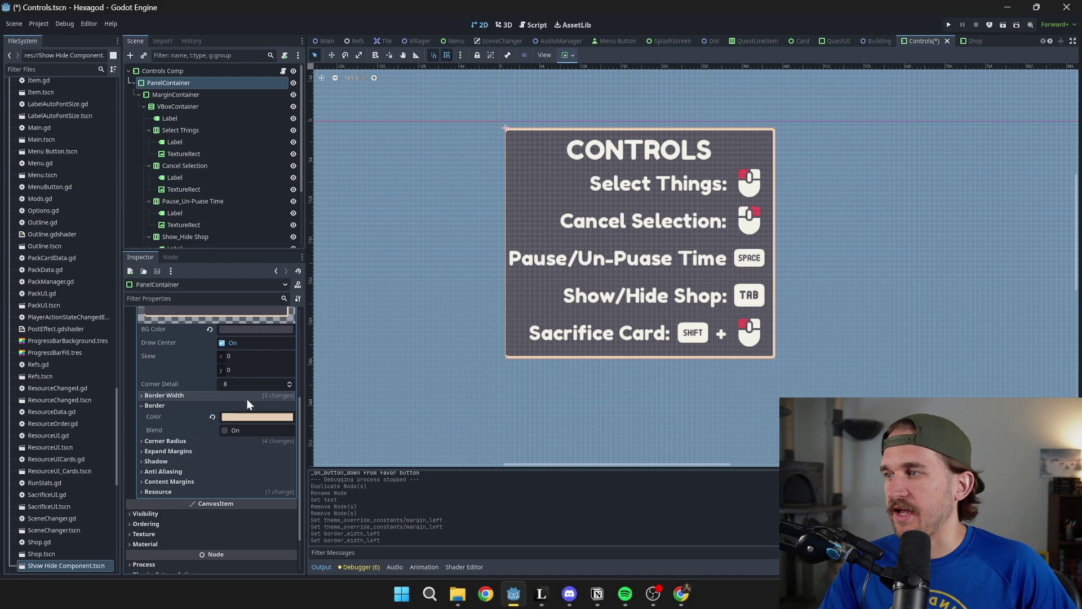
text(4)
key(Return)
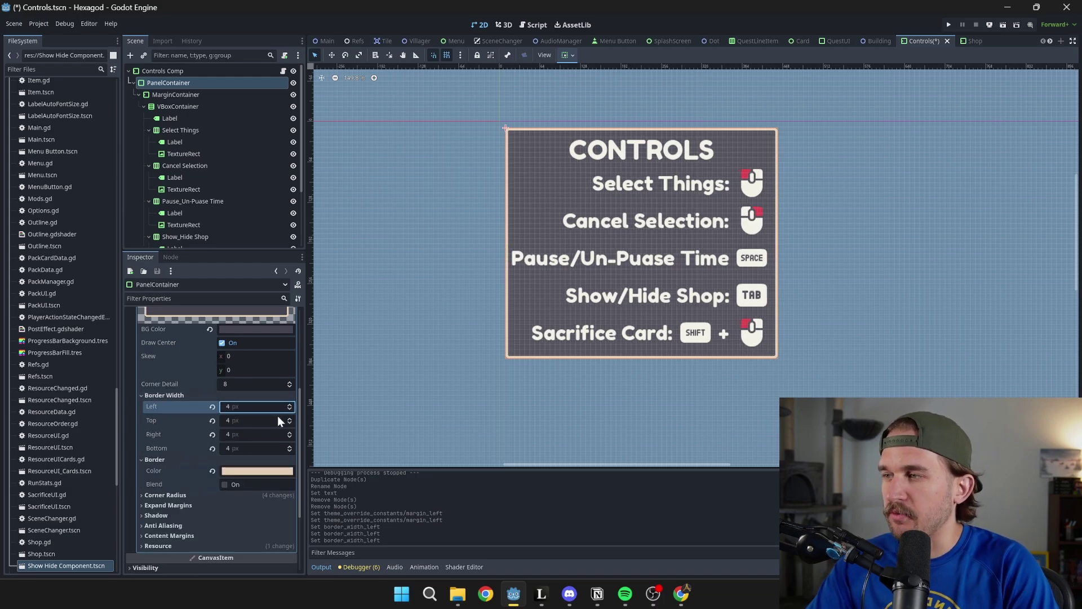
scroll(259, 418, up, 5)
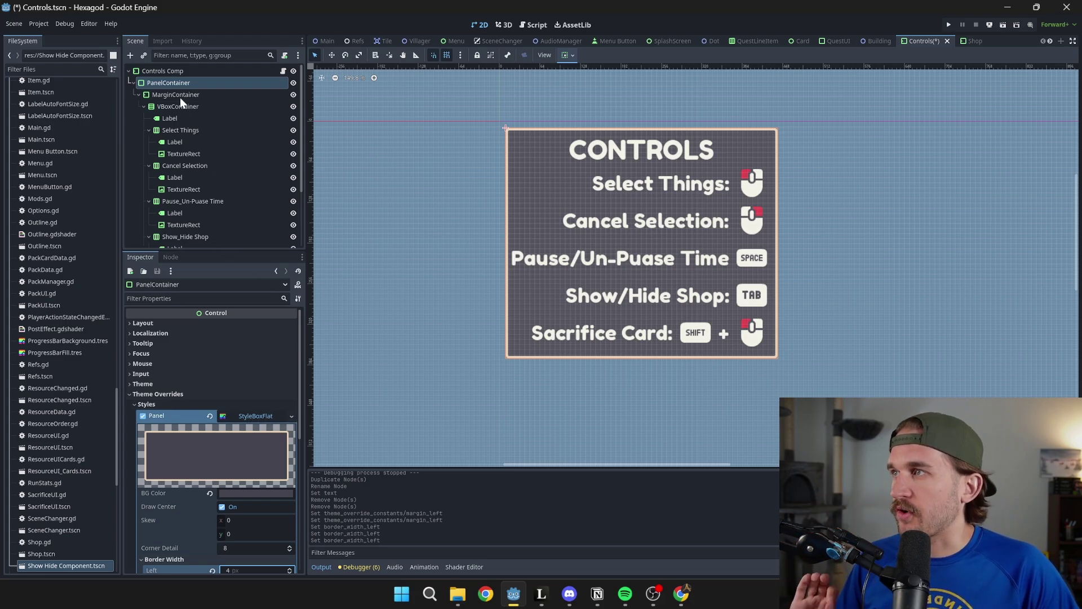
Uncheck the MarginContainer's left, top, right and bottom margin overrides, then undo the removals.
click(200, 94)
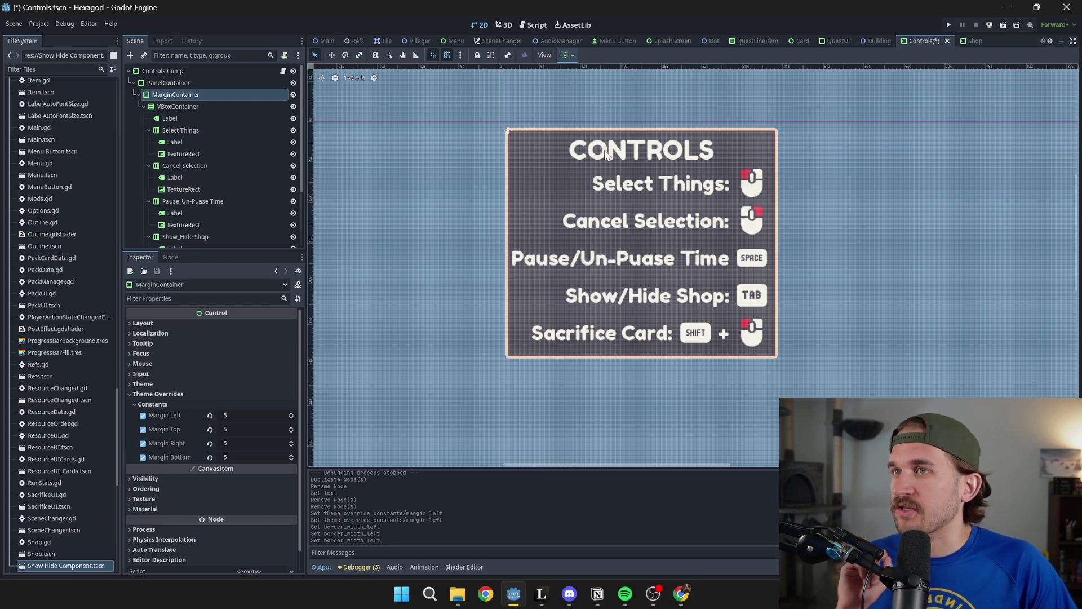
scroll(606, 155, up, 1)
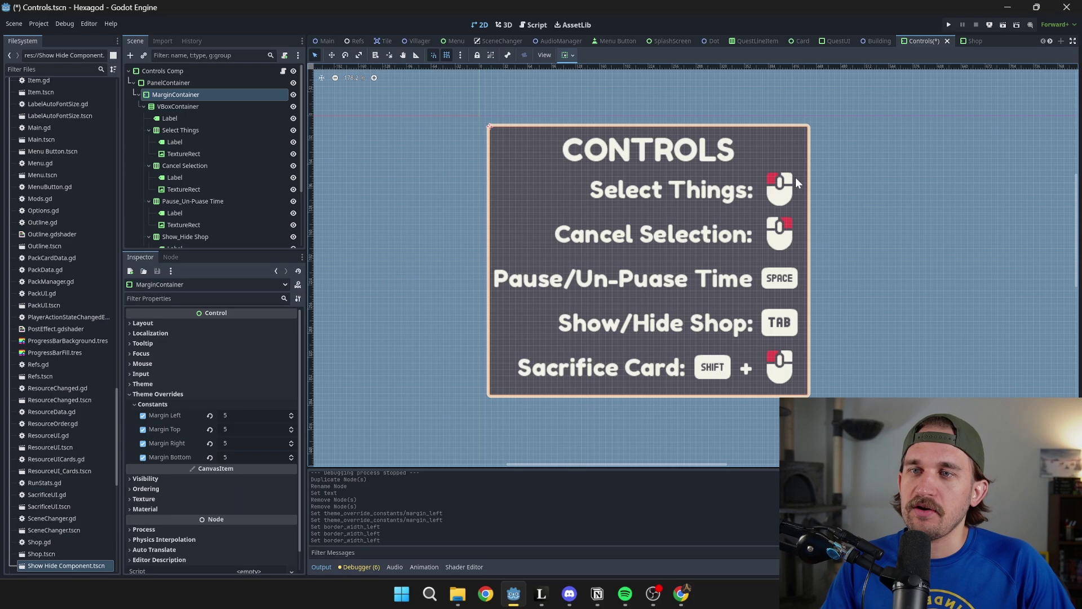
click(142, 415)
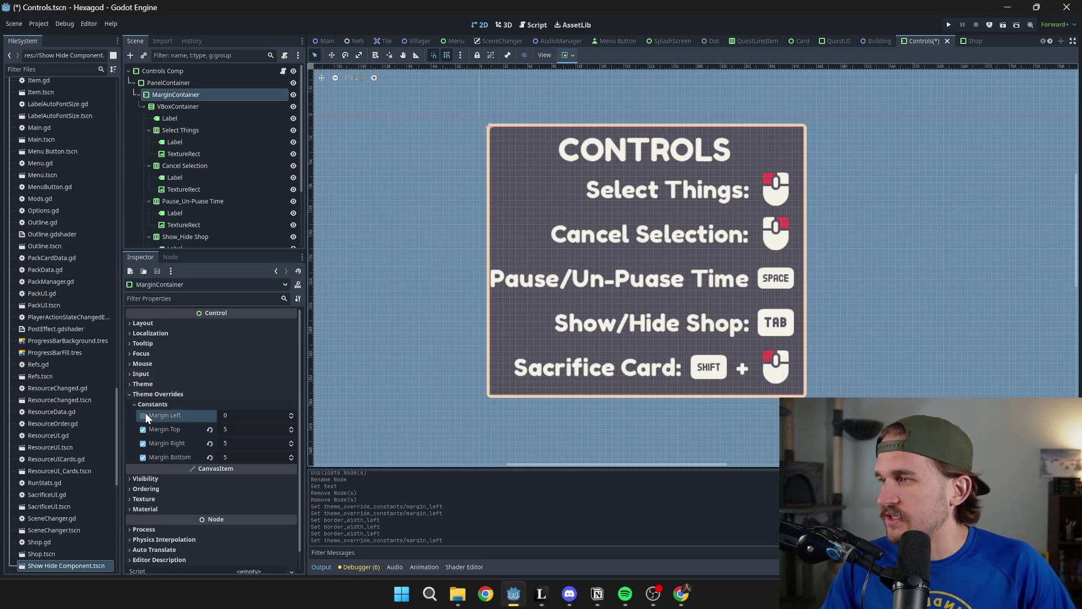
click(143, 429)
click(143, 443)
click(142, 457)
scroll(639, 361, down, 1)
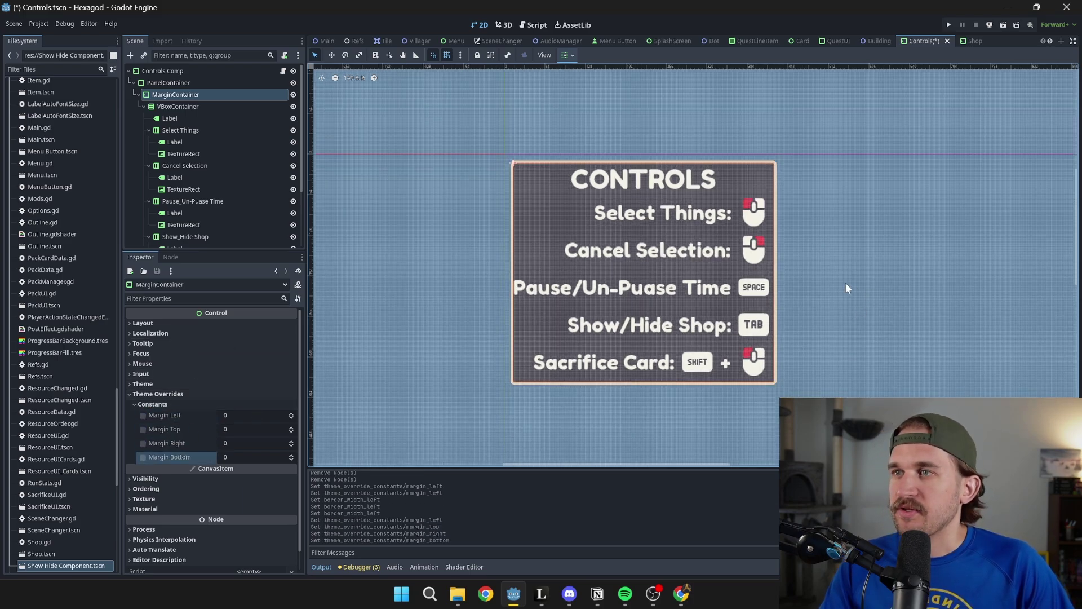
click(846, 223)
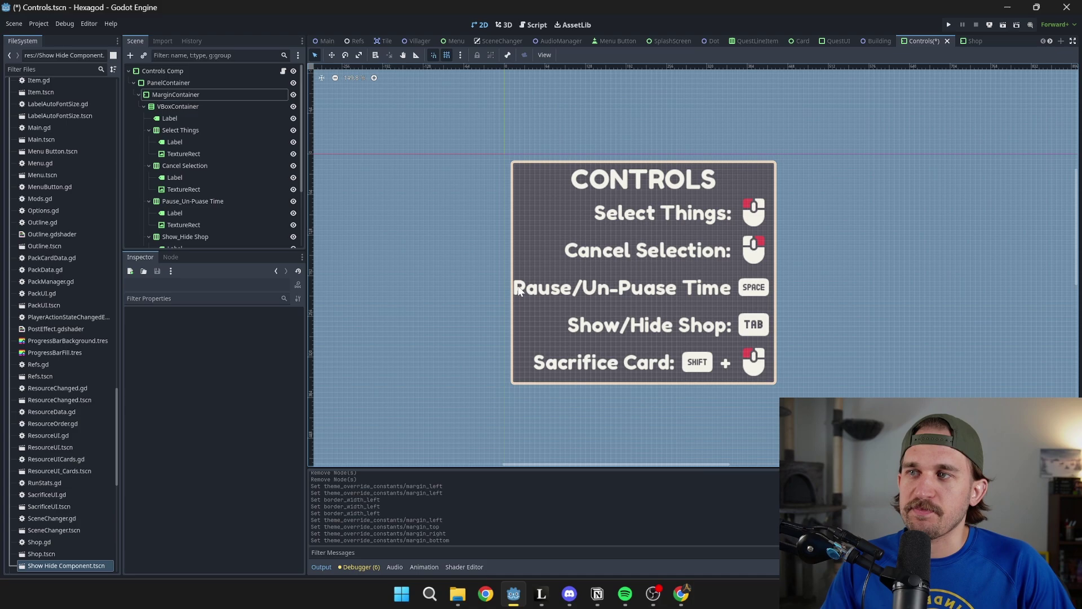
key(ctrl+z)
key(ctrl+z)
key(ctrl+z)
key(ctrl+z)
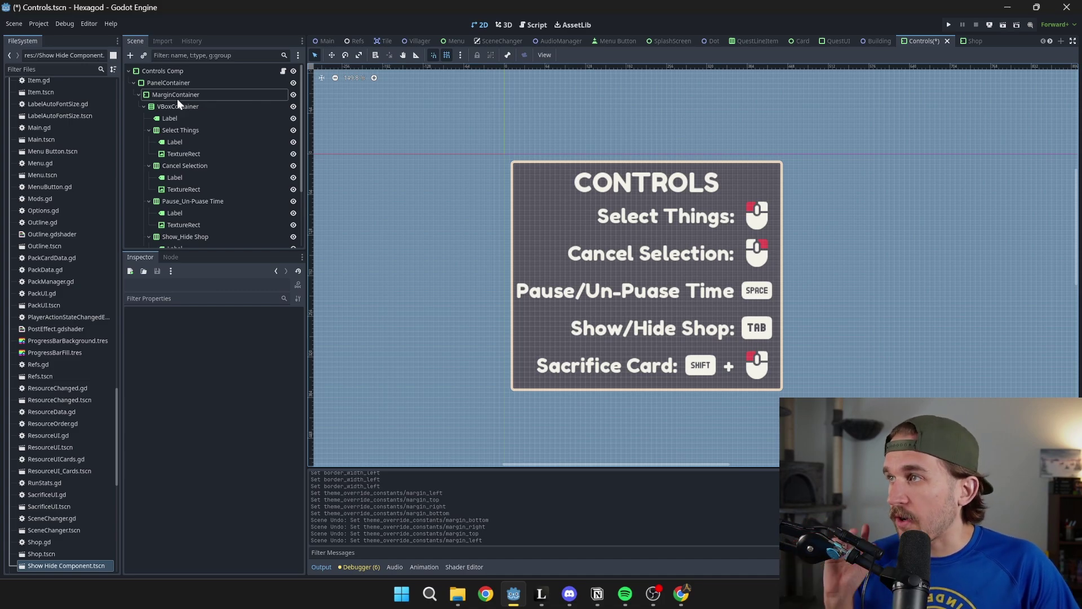
Select the VBoxContainer and then the Select Things row before switching to the drawing app.
click(144, 106)
click(144, 107)
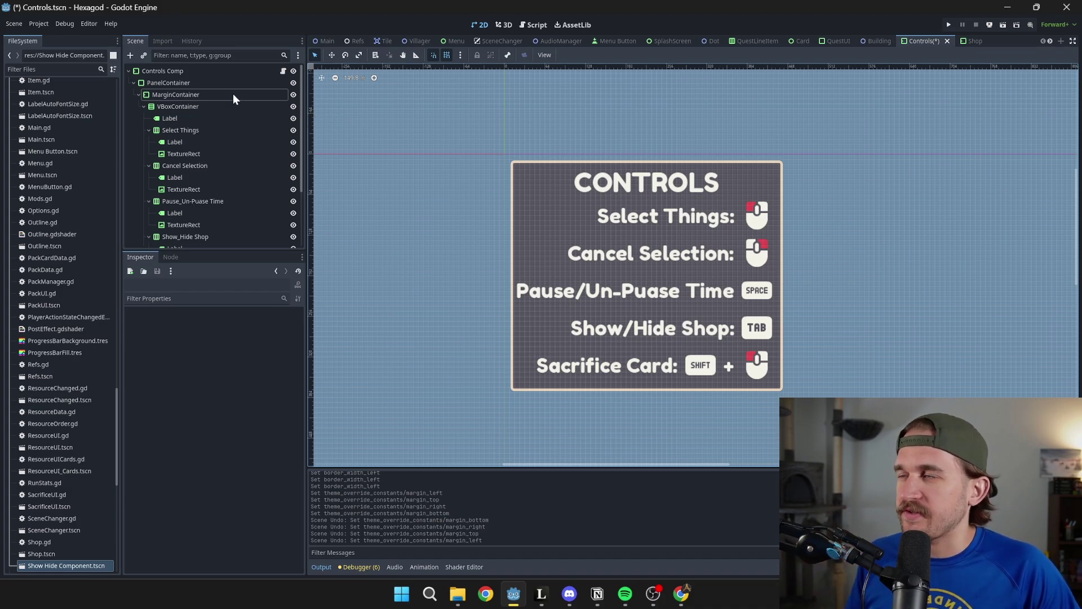
click(191, 106)
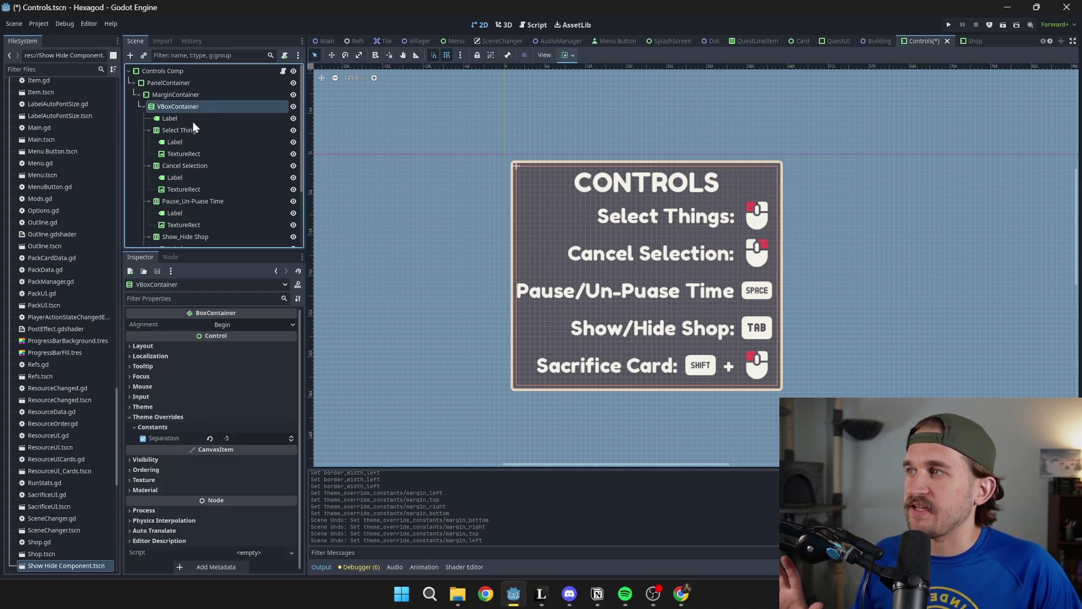
click(170, 131)
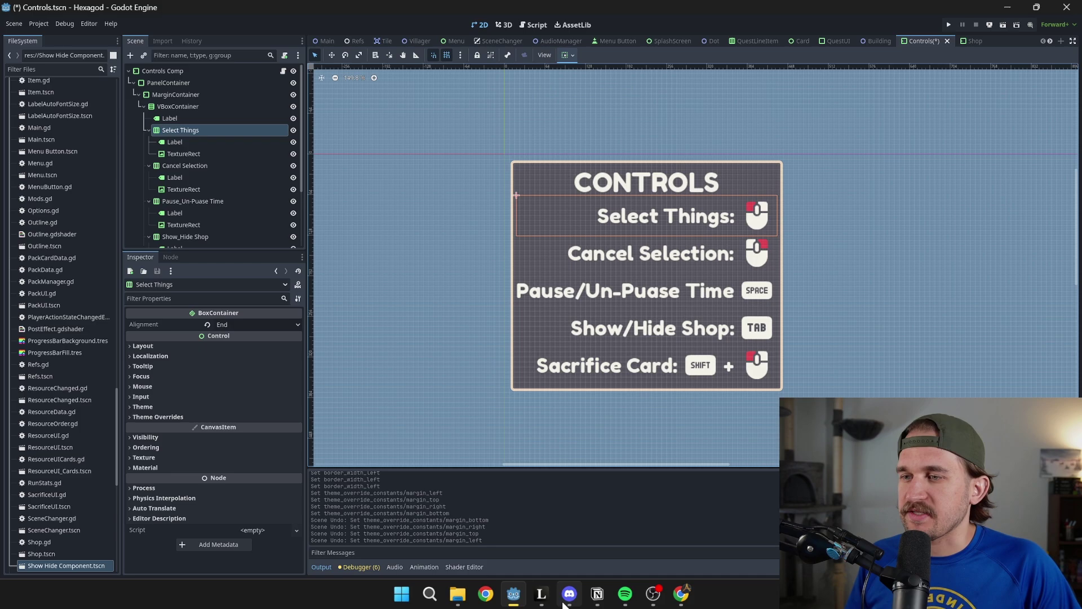
click(542, 594)
Draw two tall red rectangles side by side as the Vbox columns.
click(236, 79)
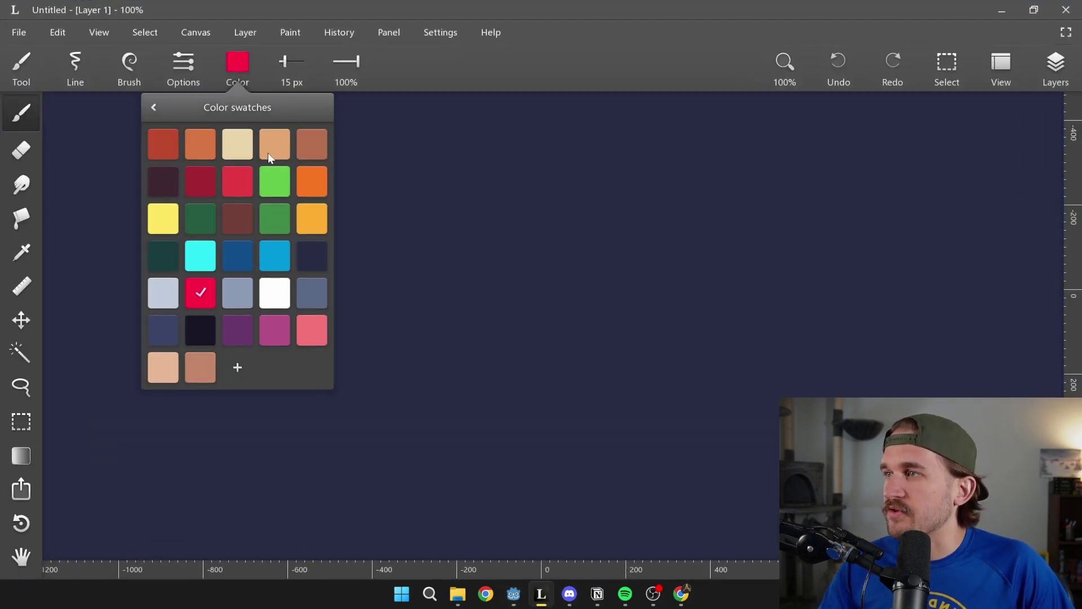
click(212, 299)
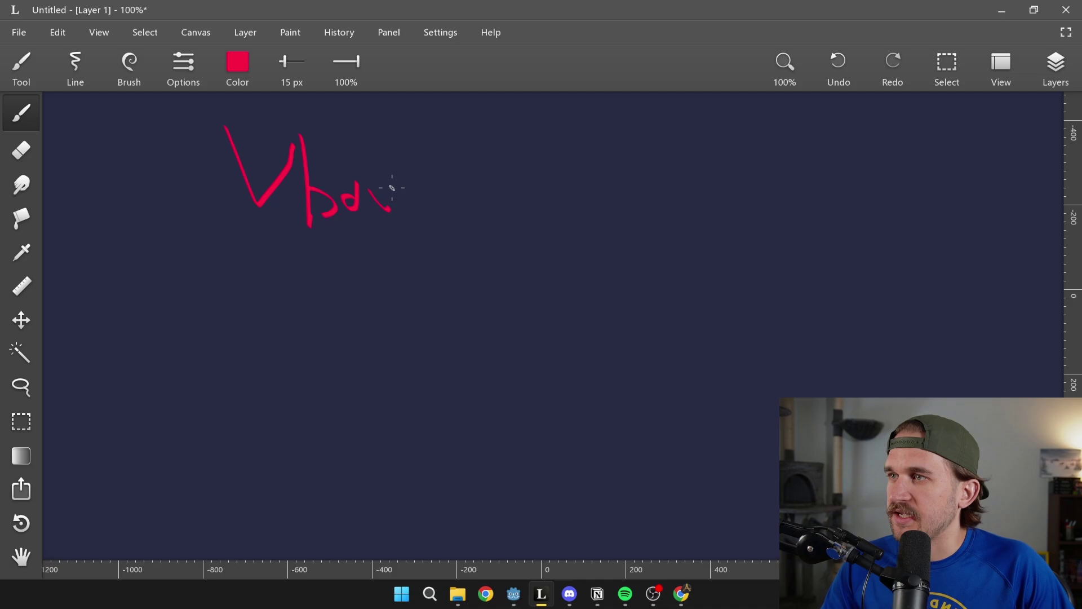
mouse_move(250, 241)
mouse_down()
mouse_move(253, 441)
mouse_move(251, 256)
mouse_move(272, 241)
mouse_move(335, 256)
mouse_move(337, 391)
mouse_move(264, 454)
mouse_up()
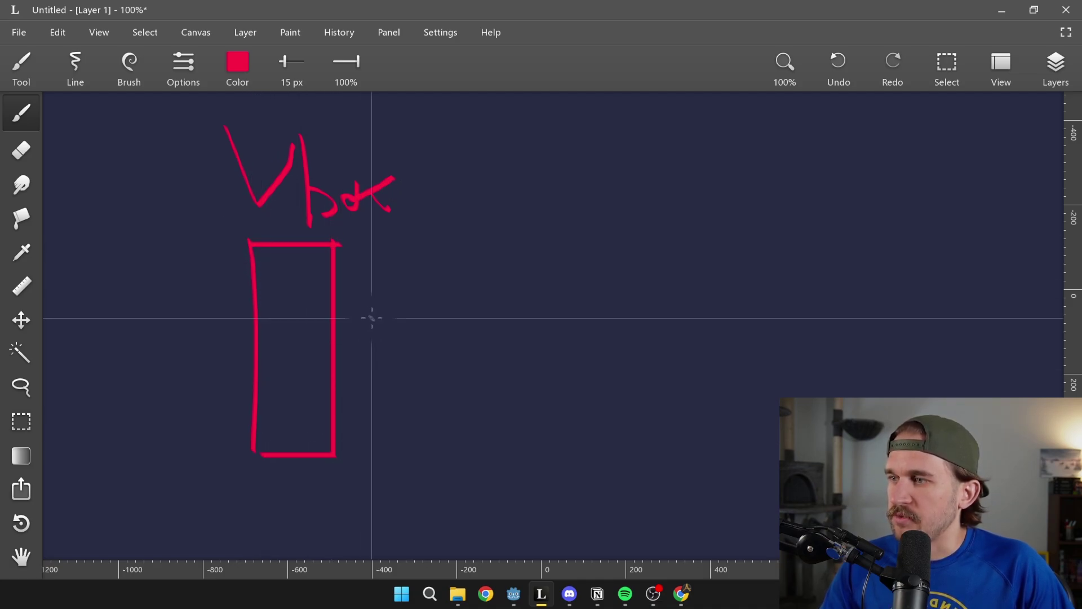
mouse_move(348, 247)
mouse_down()
mouse_move(348, 480)
mouse_move(428, 244)
mouse_move(422, 395)
mouse_up()
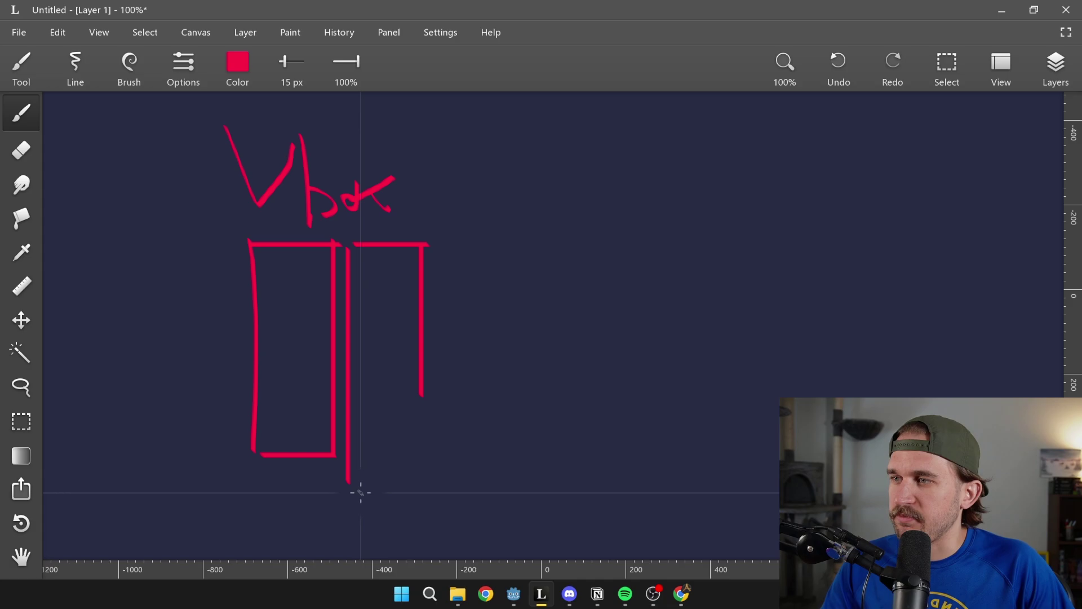
drag(358, 454, 423, 454)
drag(425, 379, 427, 465)
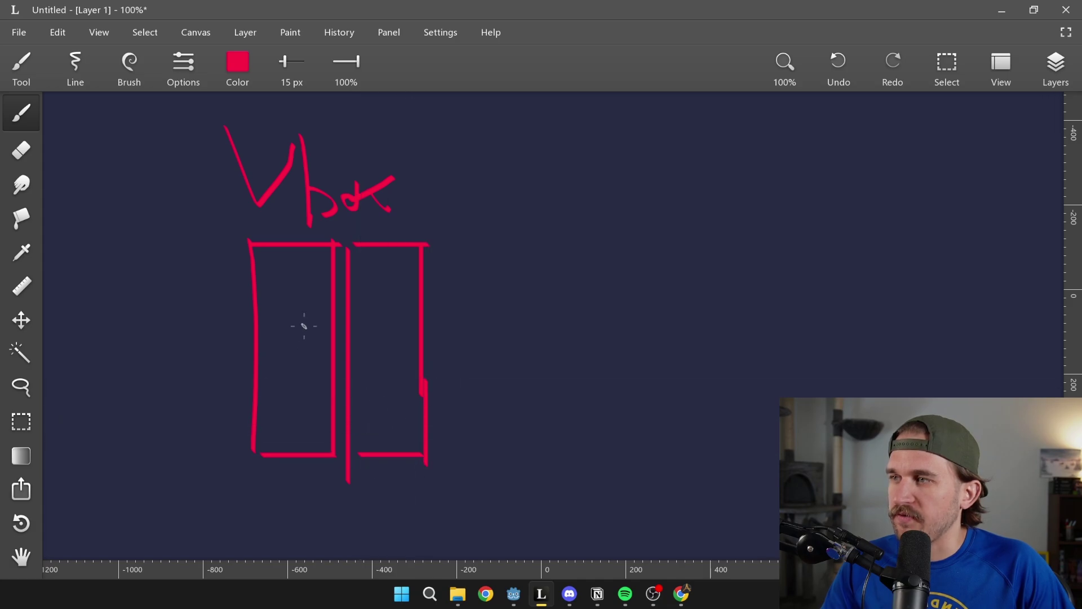
Switch the brush to green and draw a line in the left column.
click(237, 62)
click(276, 217)
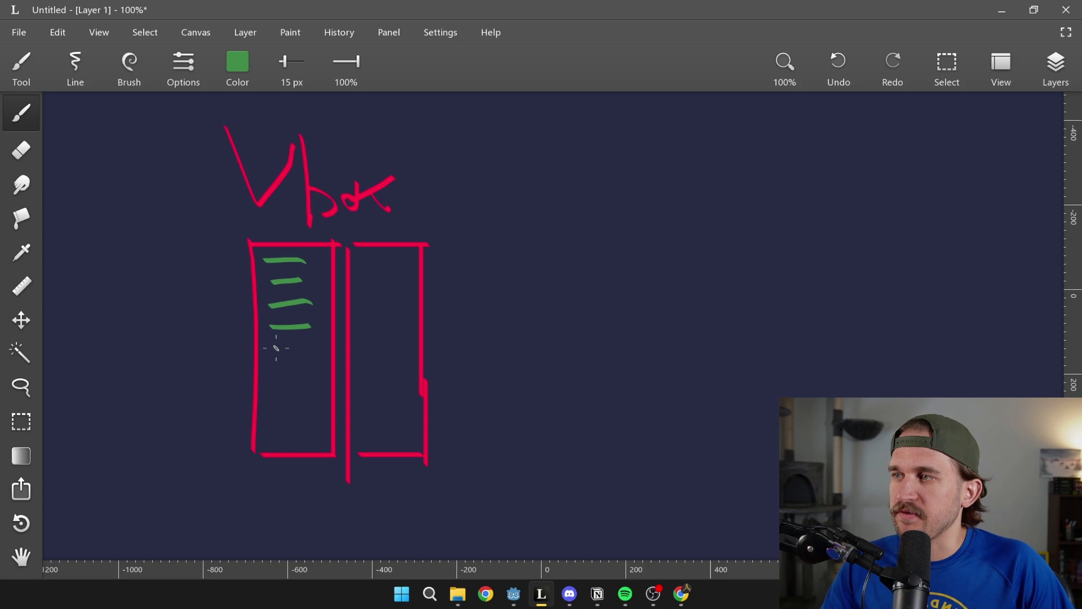
drag(282, 381, 322, 364)
In orange, draw the Hbox frame around the columns and start its label.
click(237, 62)
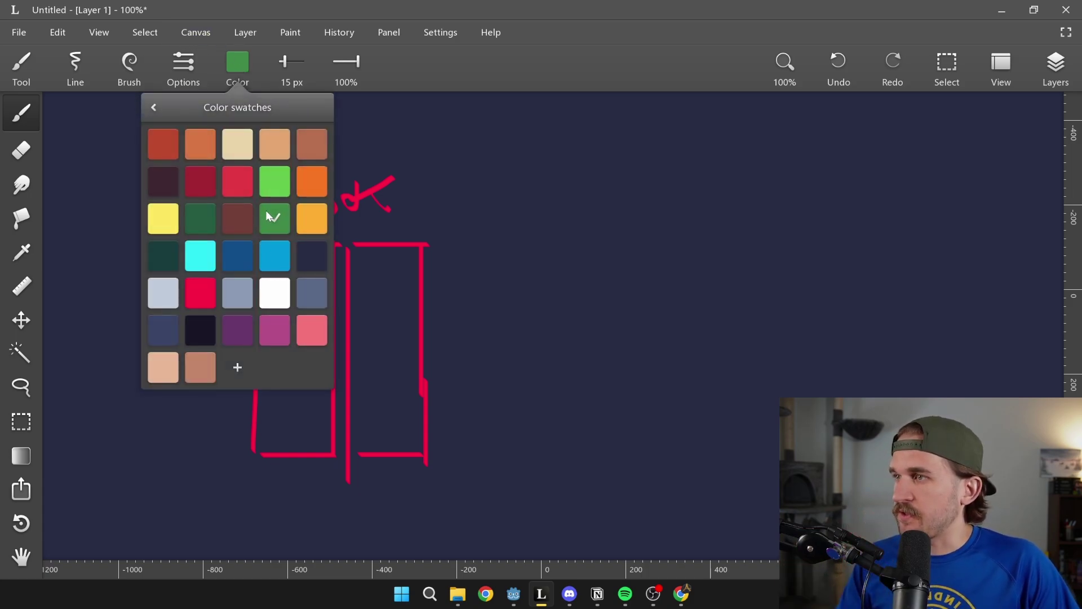
click(312, 181)
drag(237, 231, 238, 492)
mouse_move(238, 231)
mouse_down()
mouse_move(599, 231)
mouse_move(598, 504)
mouse_up()
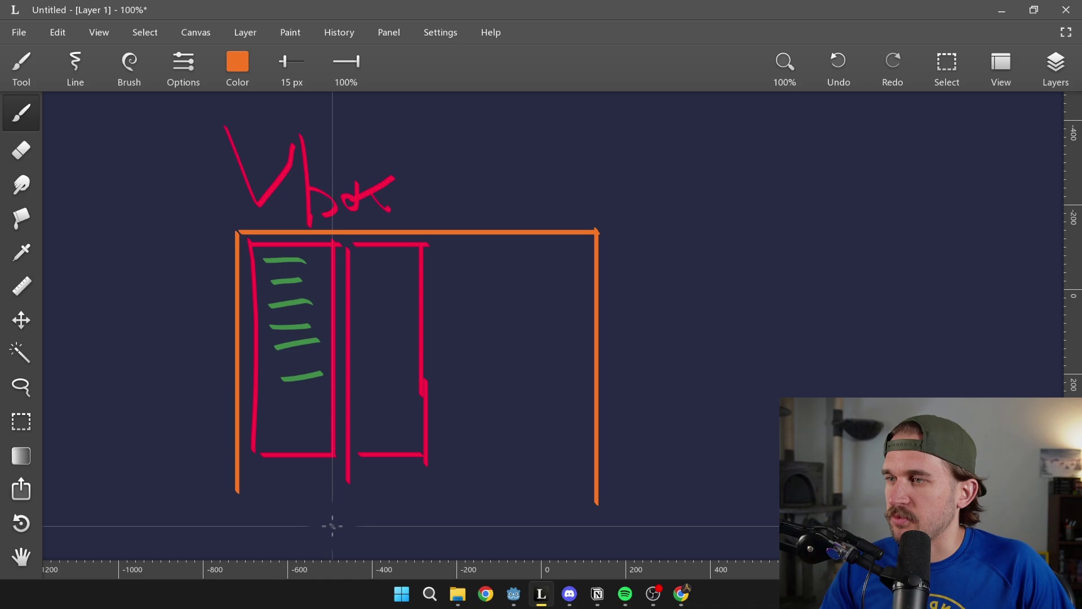
drag(259, 505, 609, 505)
drag(507, 142, 509, 210)
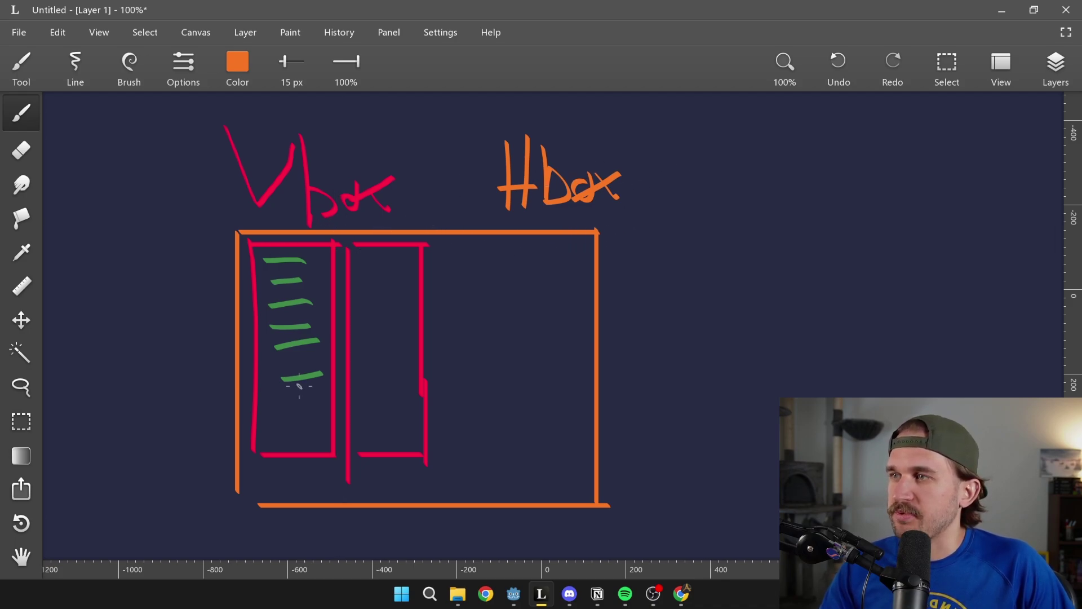
scroll(412, 274, down, 3)
scroll(399, 261, up, 3)
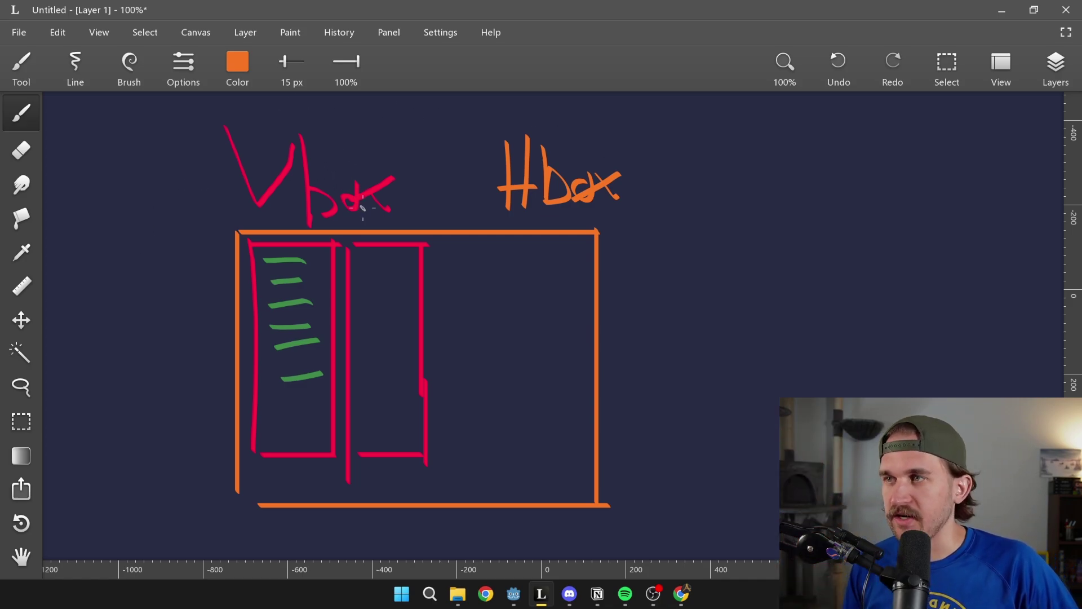
scroll(370, 323, down, 5)
Switch back to red and draw a new rectangle below the frame.
click(238, 62)
click(202, 291)
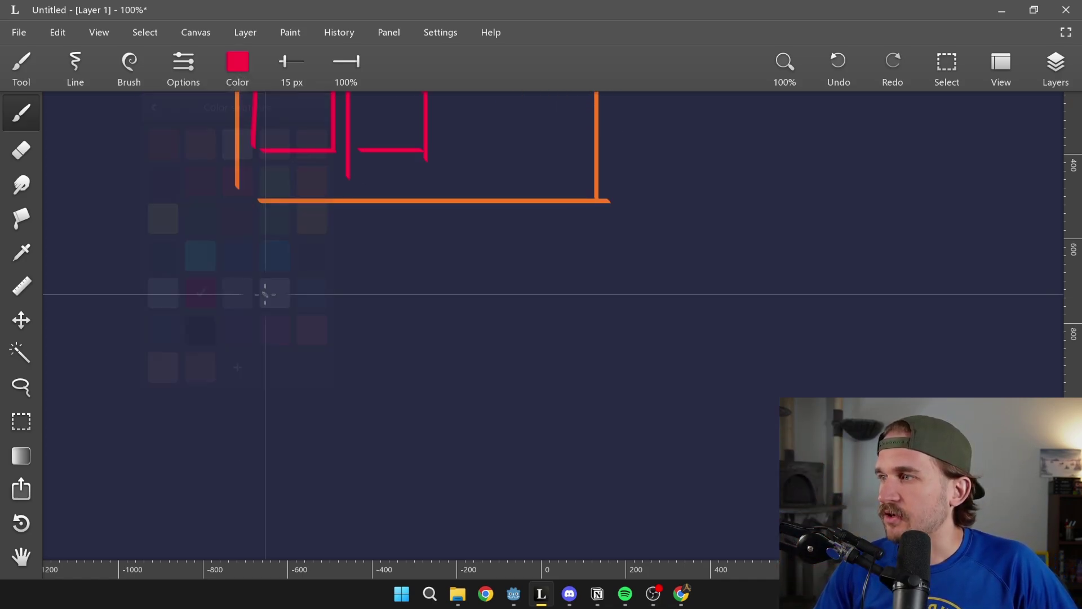
mouse_move(276, 442)
mouse_down()
mouse_move(277, 243)
mouse_move(434, 244)
mouse_move(436, 480)
mouse_move(468, 453)
mouse_up()
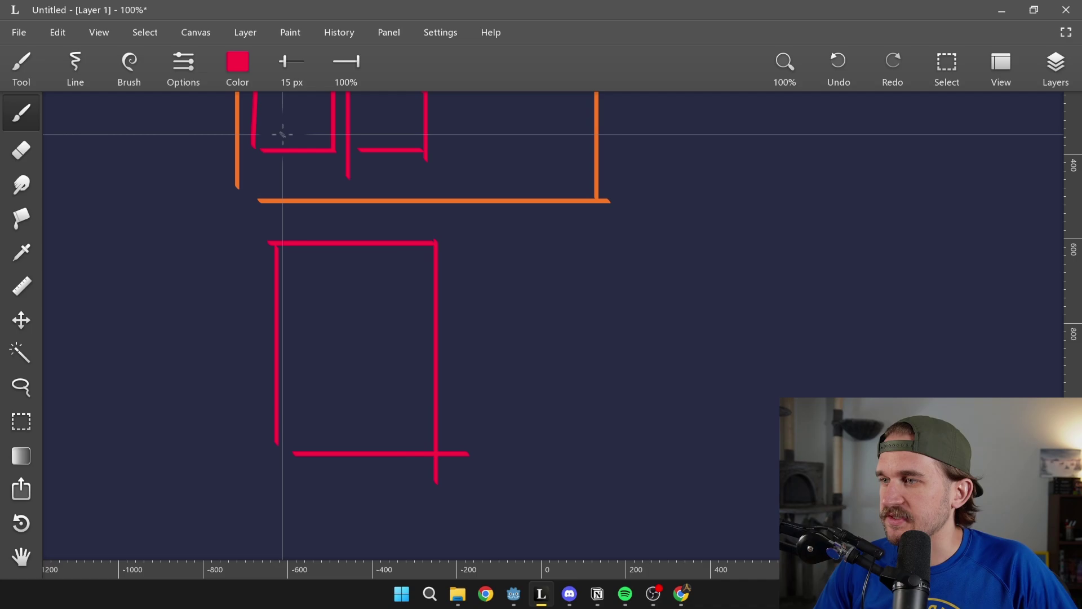
Draw two orange row boxes inside the lower red rectangle.
click(237, 62)
click(317, 180)
drag(295, 246, 294, 289)
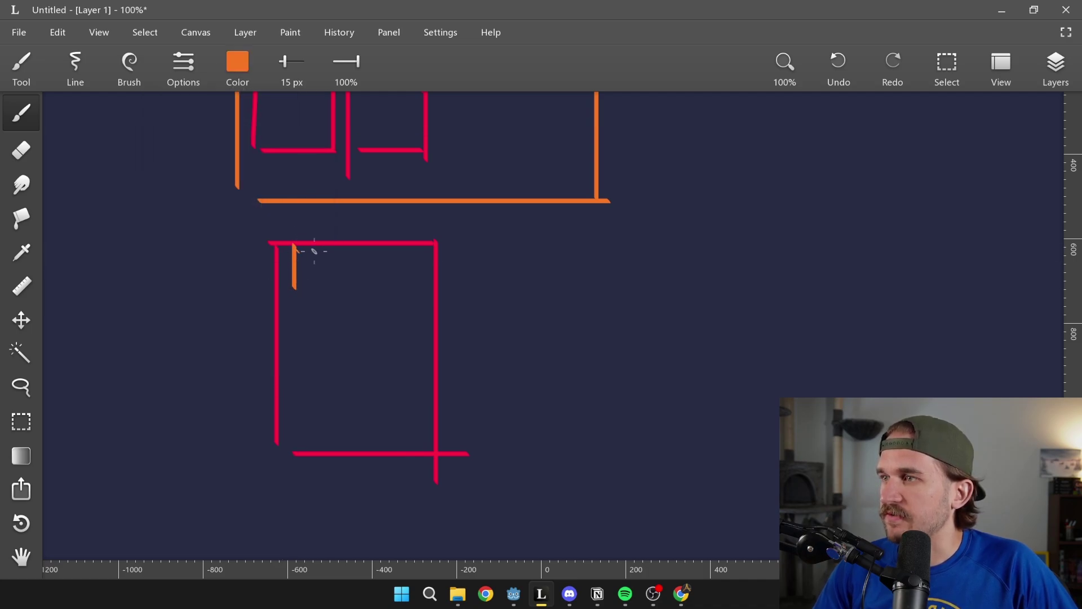
mouse_move(418, 262)
mouse_down()
mouse_move(399, 287)
mouse_move(291, 296)
mouse_up()
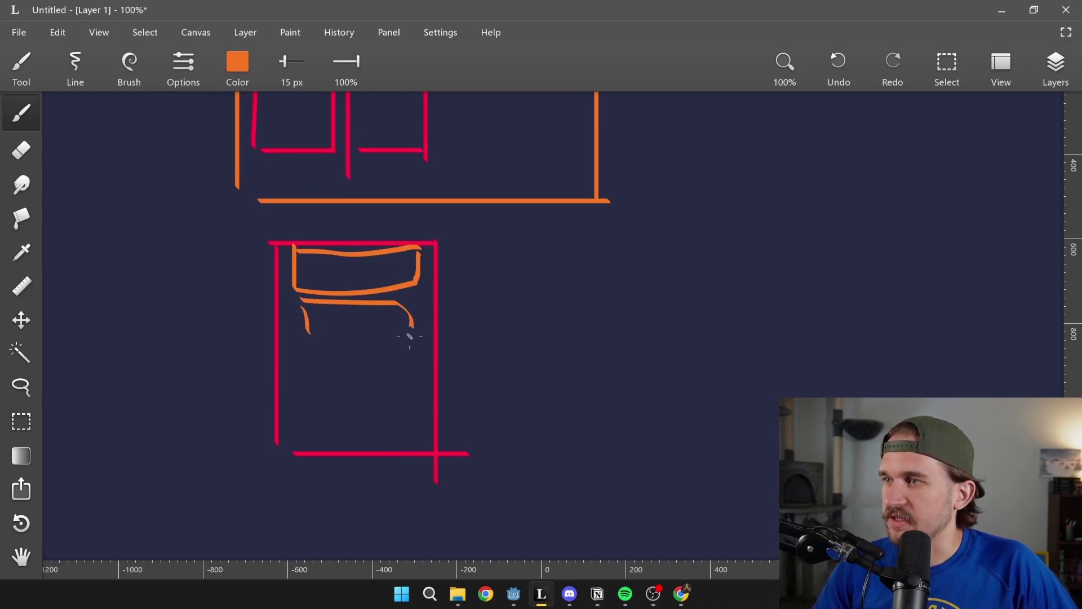
drag(410, 337, 279, 326)
click(237, 62)
click(273, 179)
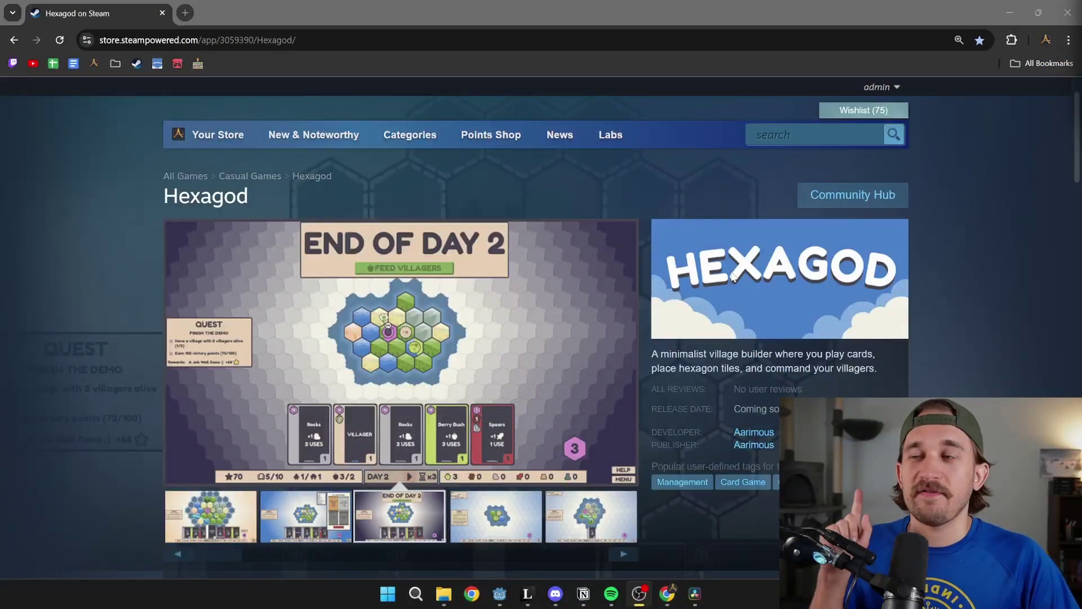
Scroll through the Hexagod store page.
scroll(732, 274, down, 2)
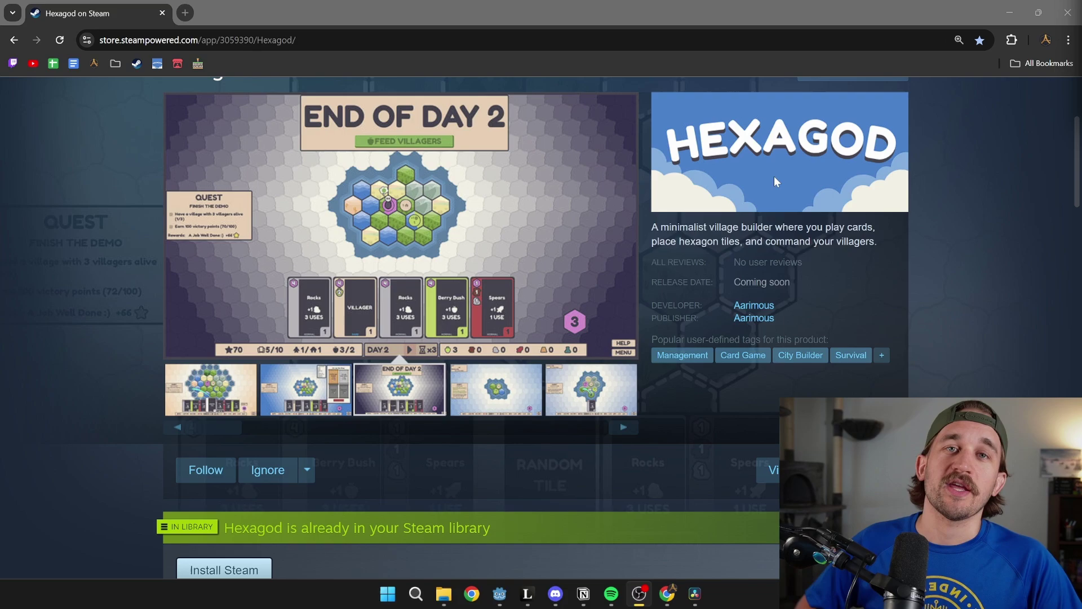
scroll(783, 303, up, 1)
scroll(732, 347, down, 2)
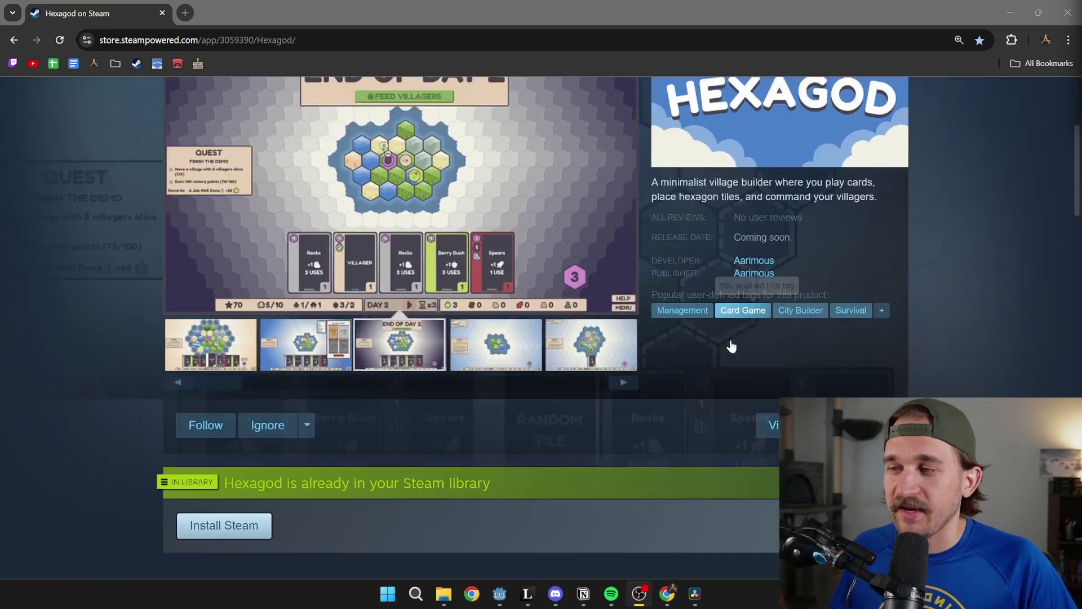
scroll(655, 367, down, 1)
scroll(660, 362, up, 2)
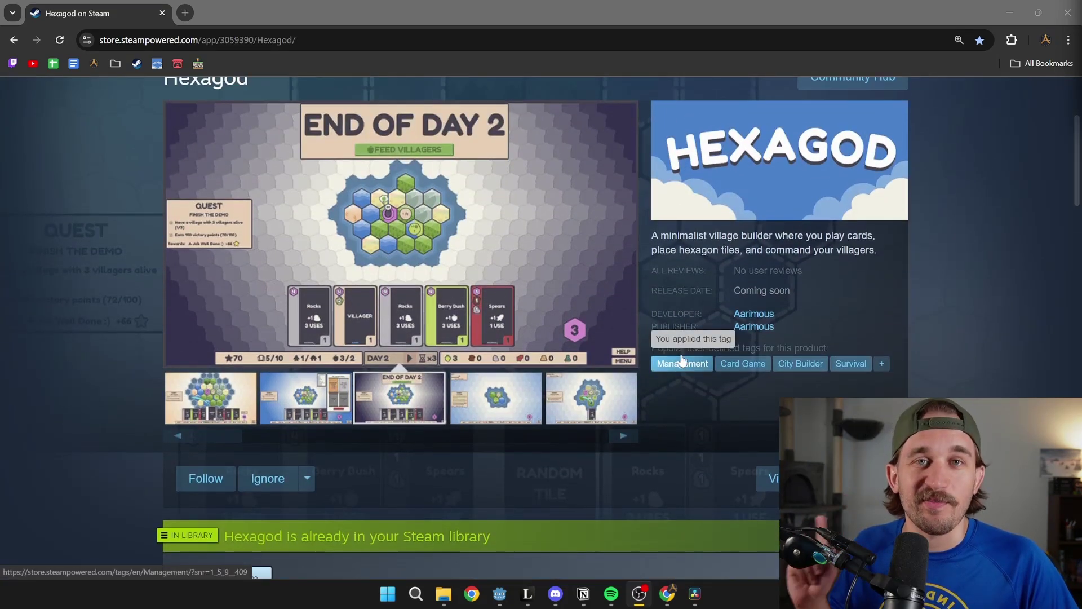
scroll(683, 360, up, 2)
Search the store for 'Chess Survivors' and open its page from the suggestions.
click(756, 135)
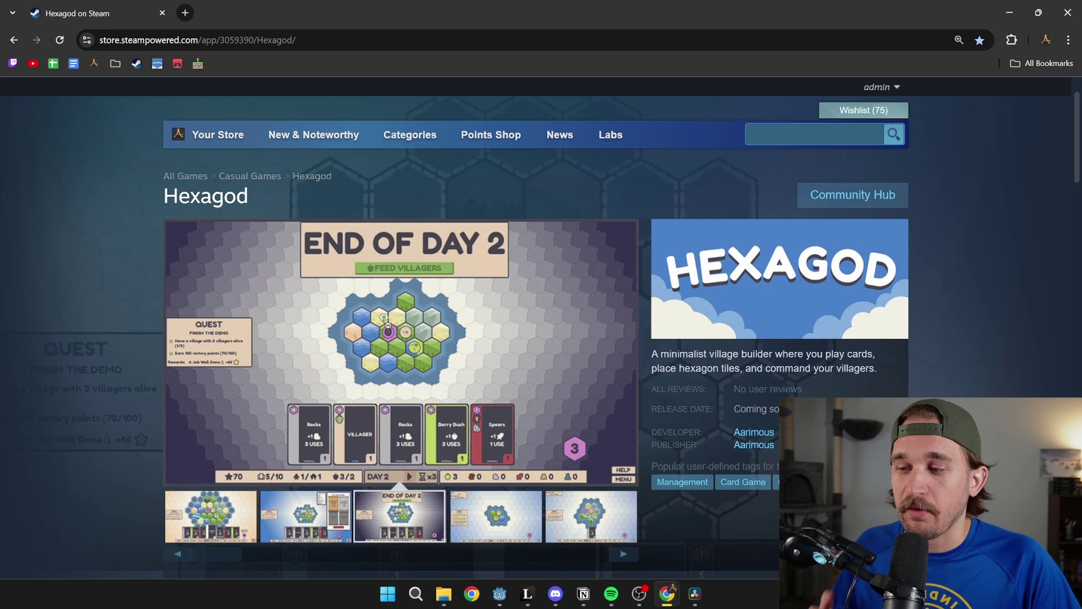
text(Chess)
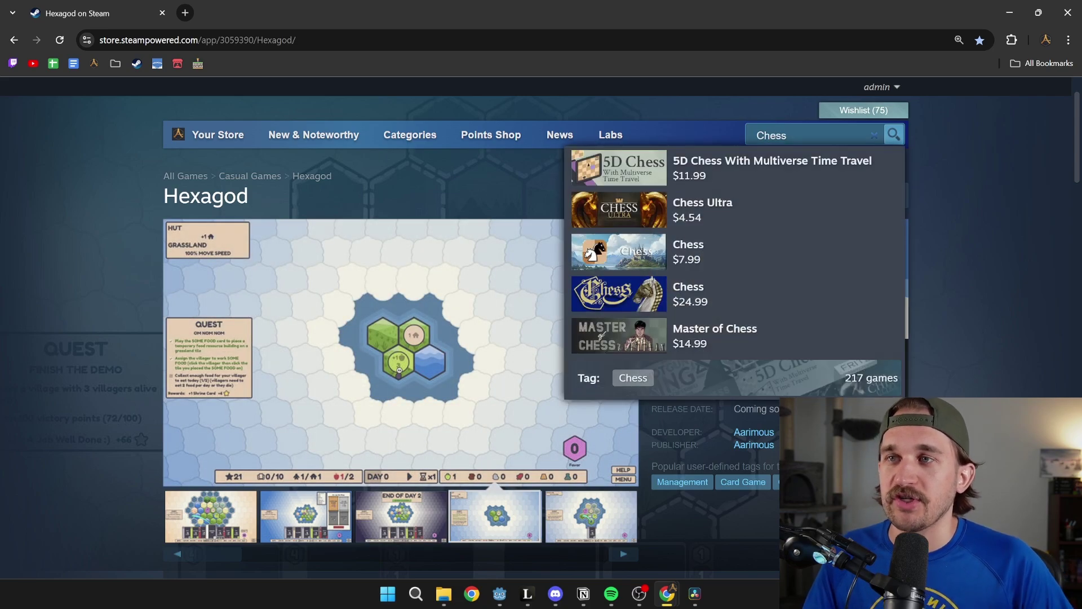
key(BackSpace)
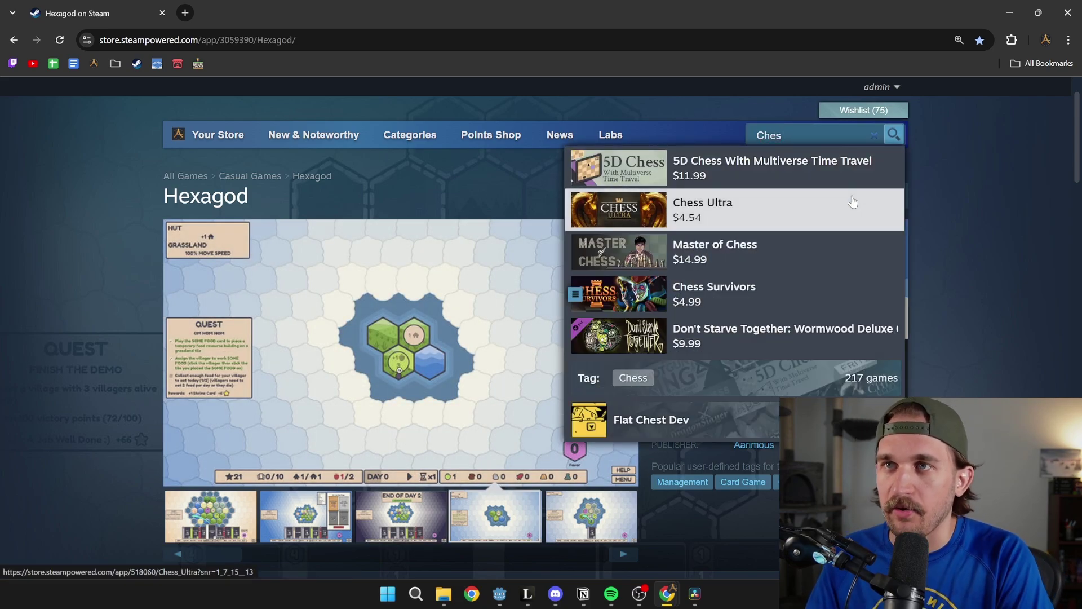
text(s Surv)
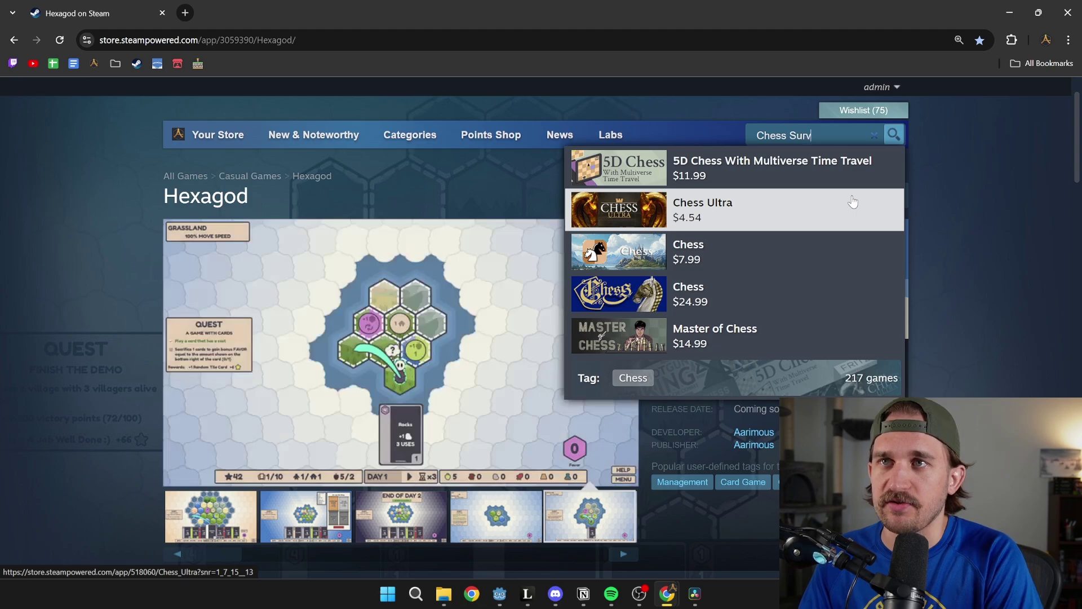
click(771, 178)
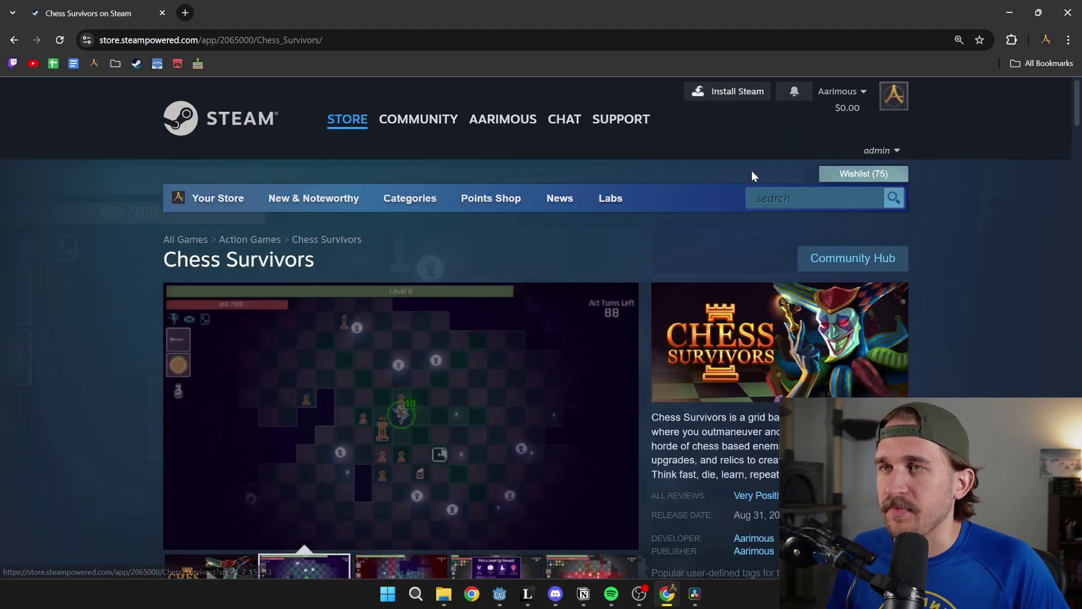
scroll(586, 265, down, 4)
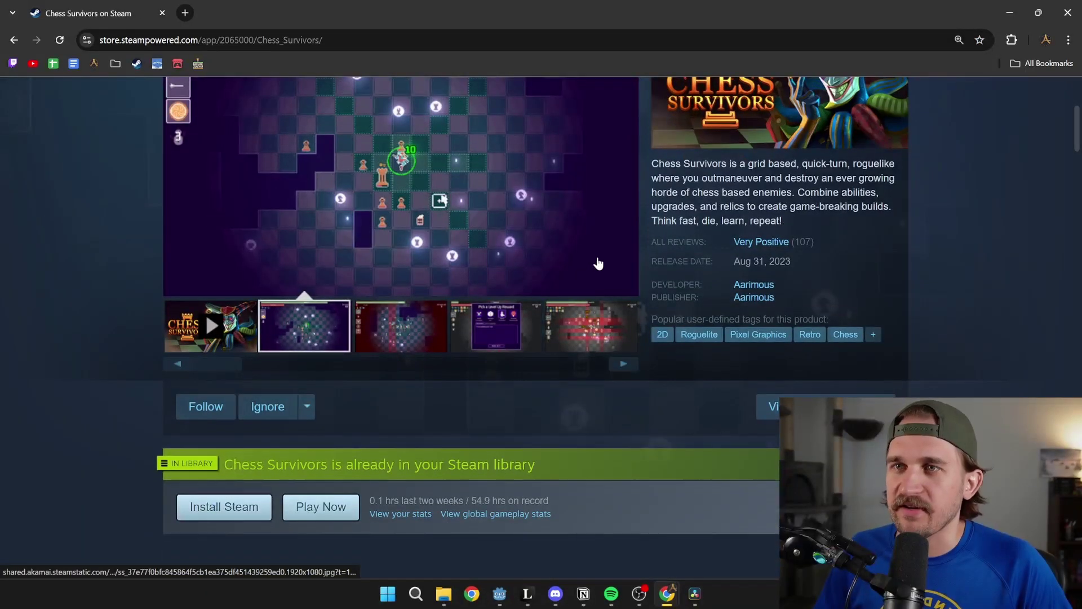
scroll(597, 261, up, 1)
scroll(614, 269, up, 2)
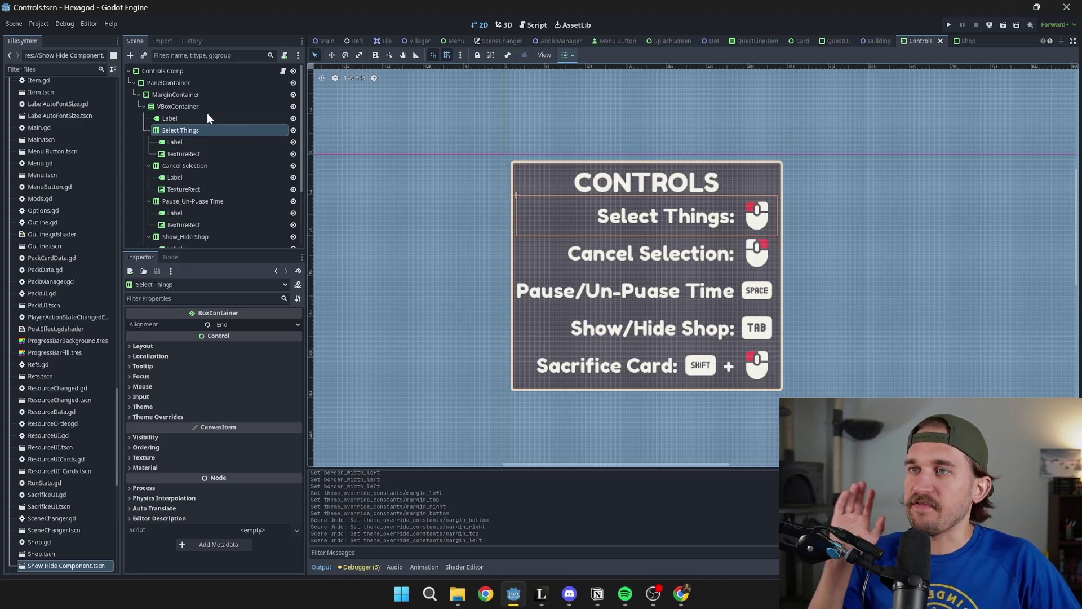
Collapse the five HBox rows, Select Things through Sacrifice Card, in the Scene dock.
click(180, 106)
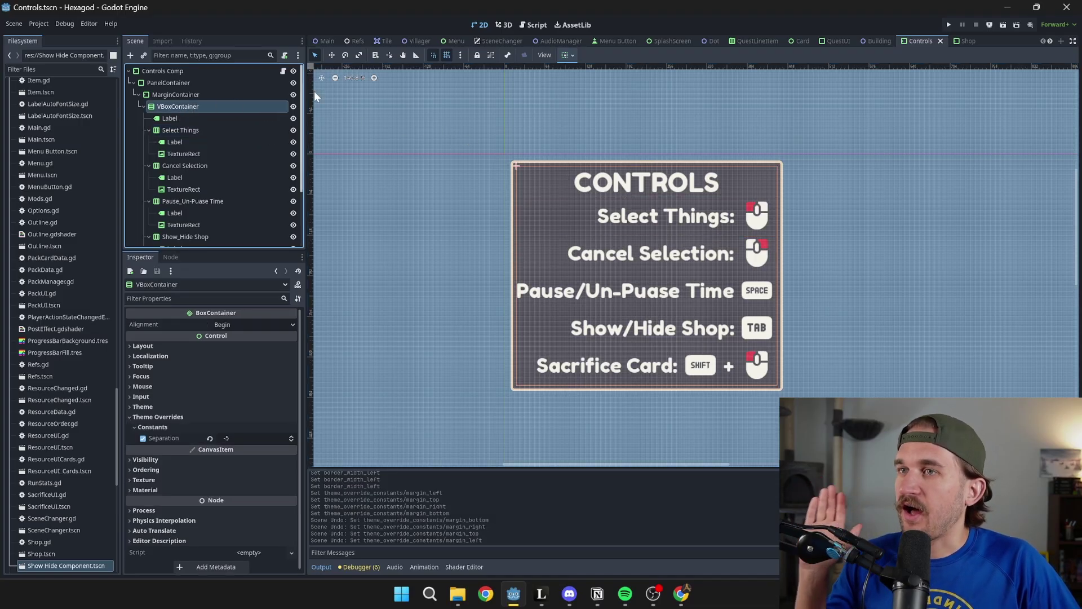
click(148, 130)
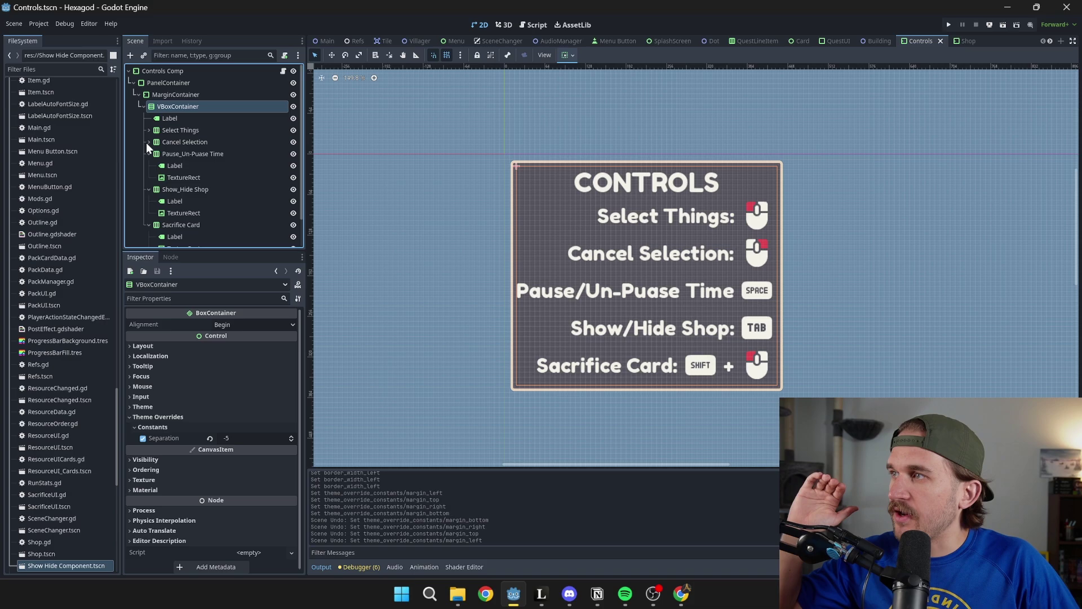
click(149, 142)
click(149, 154)
click(149, 166)
click(149, 177)
Toggle the CONTROLS title Label's visibility off and back on, then select its text.
click(179, 119)
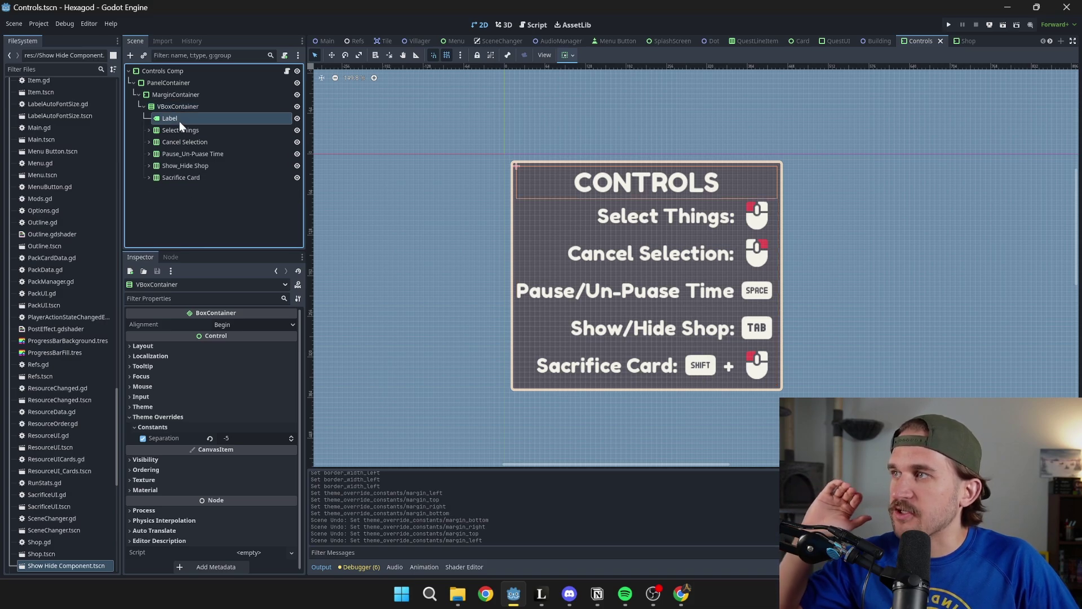
click(297, 118)
click(297, 119)
click(297, 118)
click(297, 118)
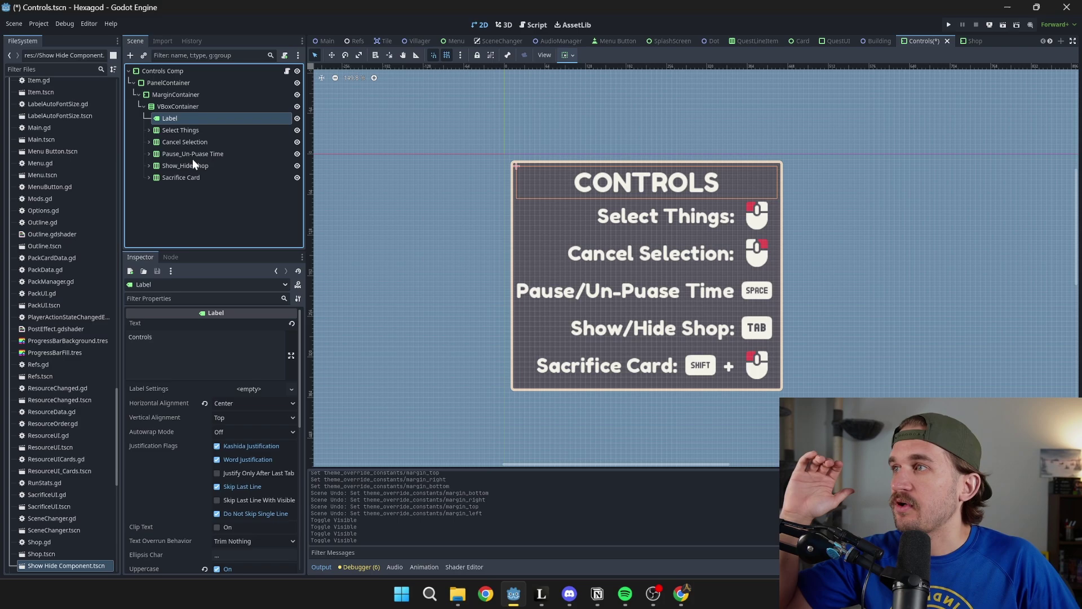
double_click(140, 337)
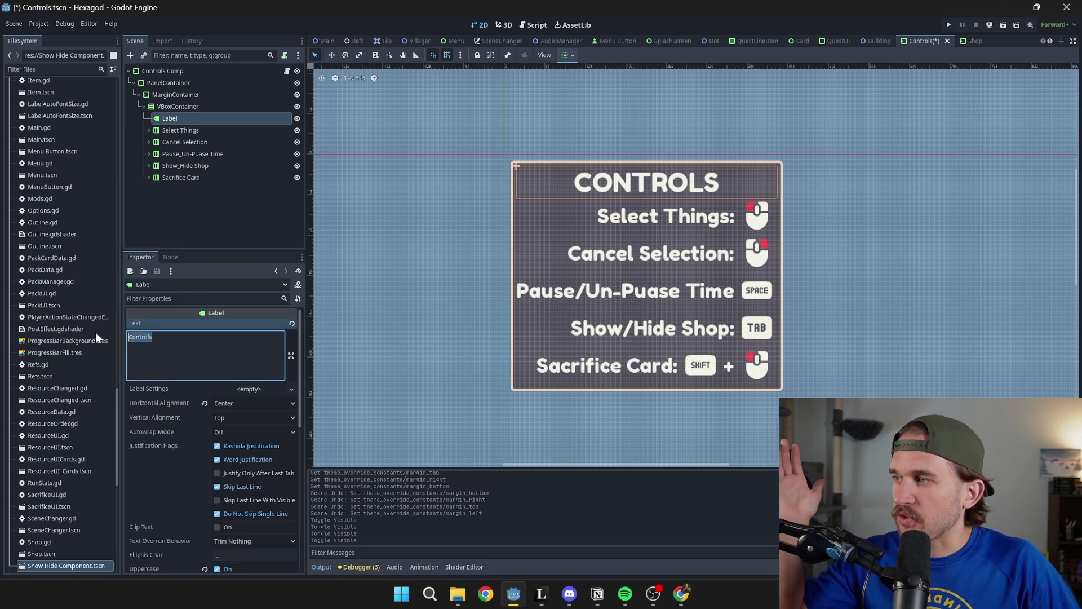
Expand the Select Things row to show its Label and TextureRect, and select it.
click(181, 134)
click(289, 179)
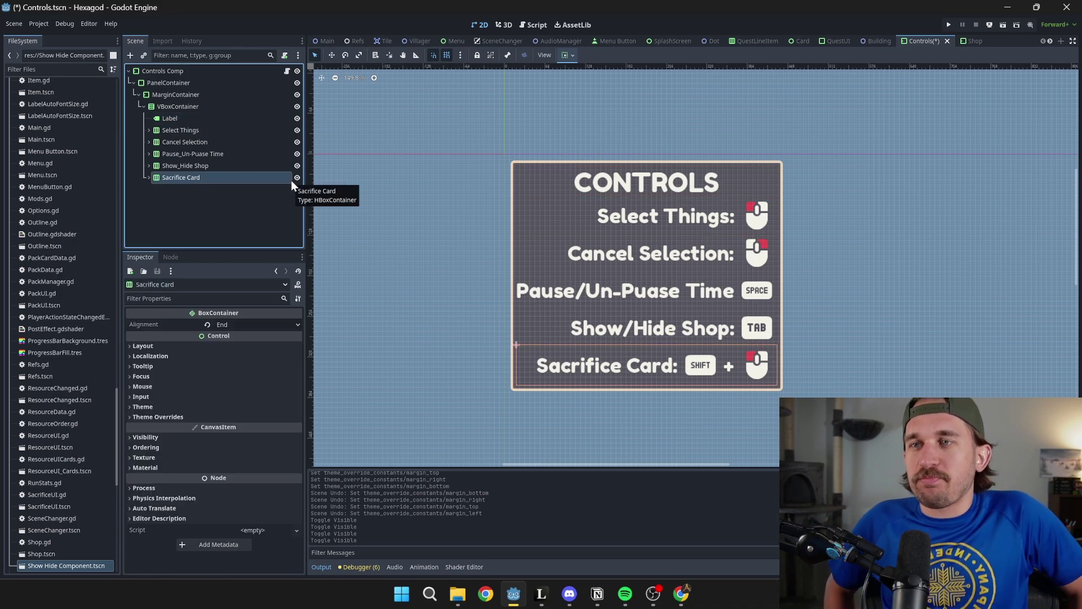
click(149, 130)
click(181, 130)
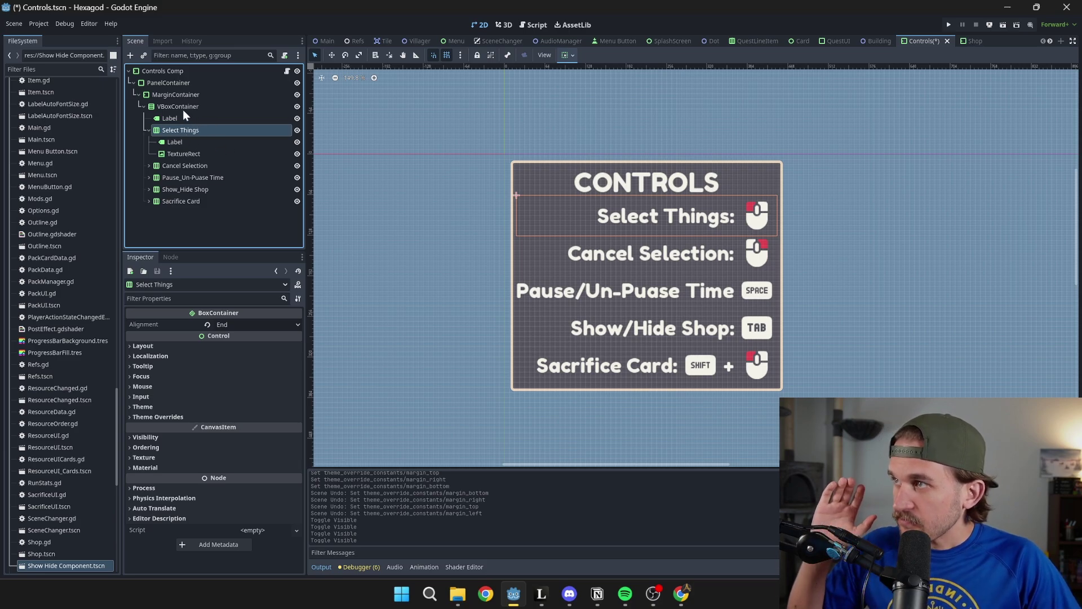
click(181, 106)
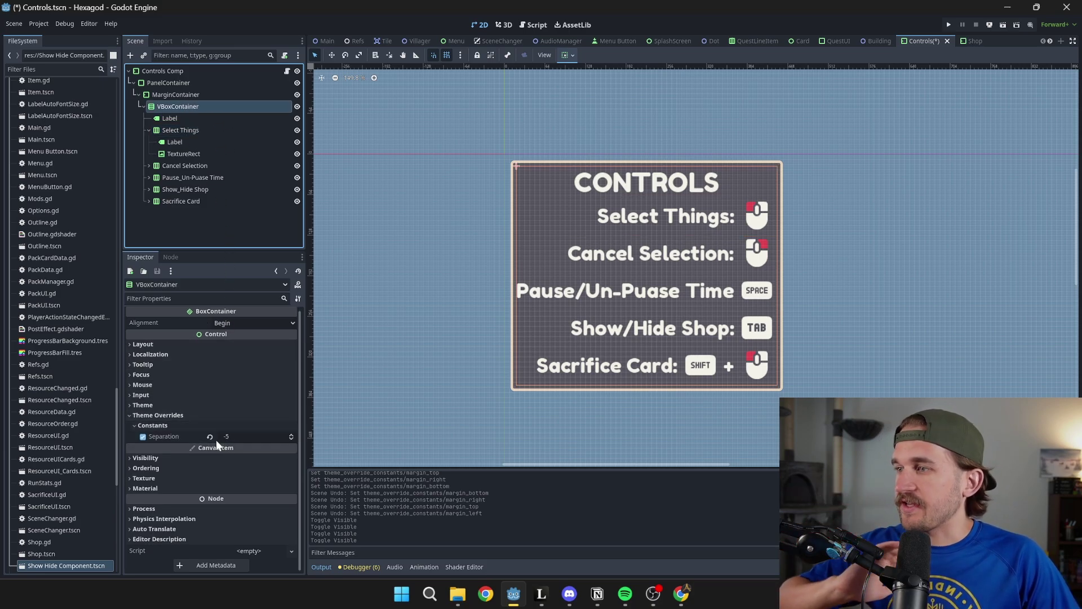
click(246, 439)
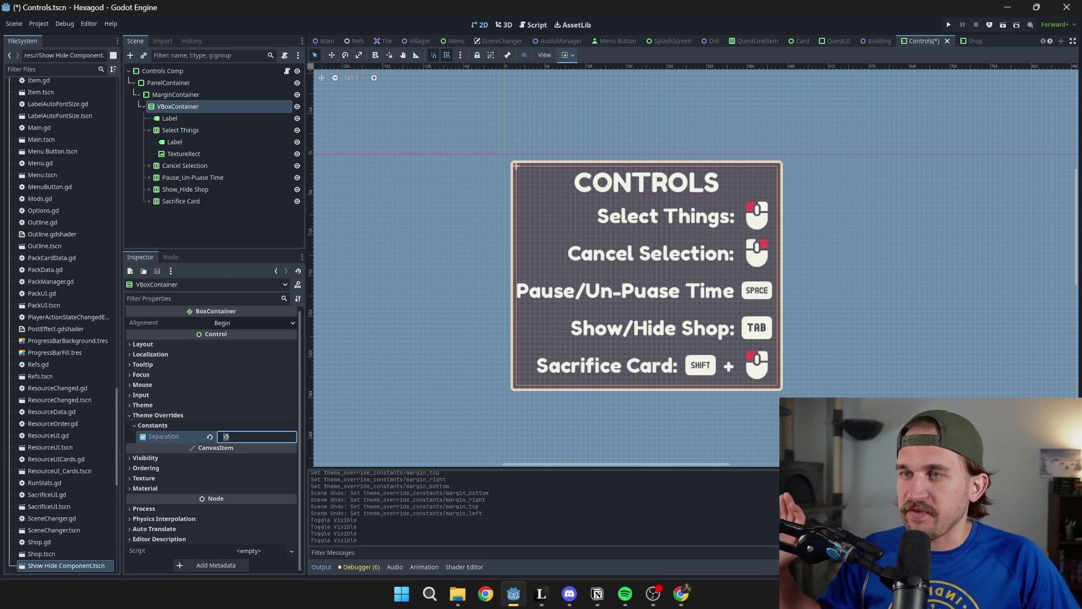
click(210, 436)
text(1)
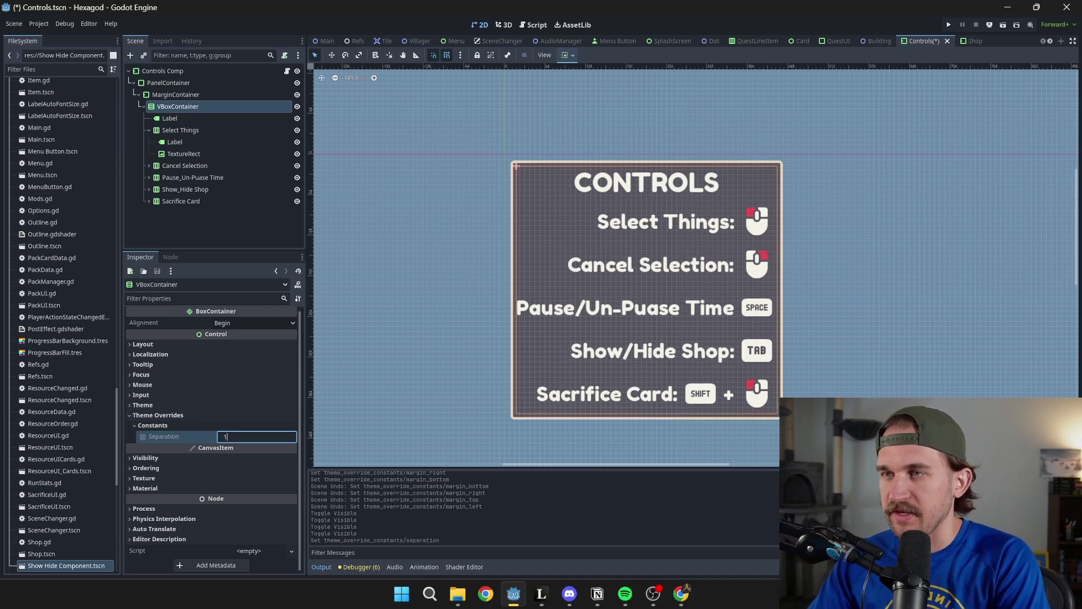
text(0)
key(Return)
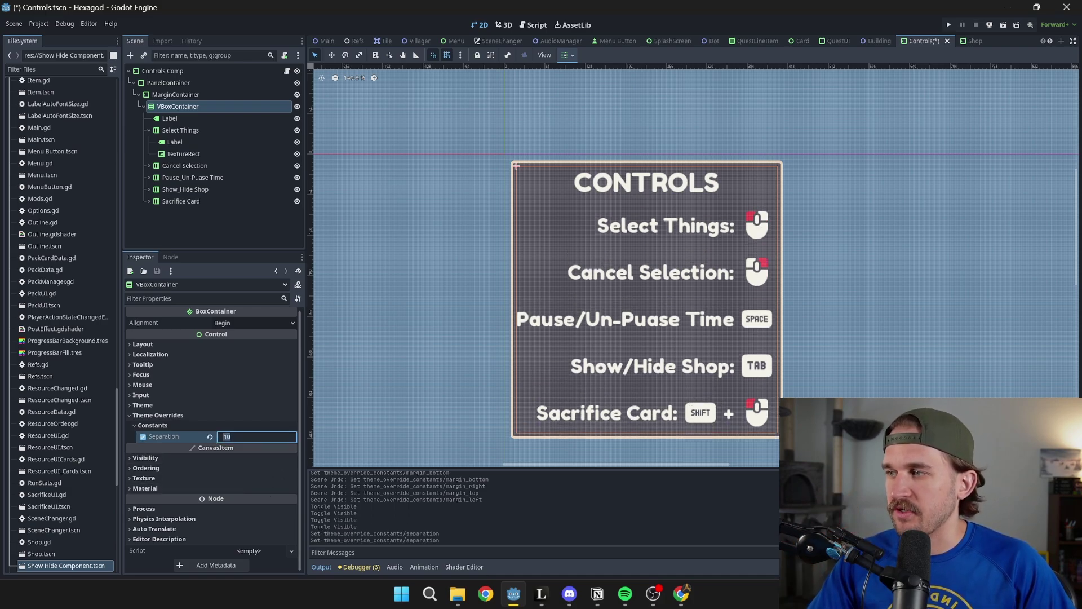
text(-5)
key(Return)
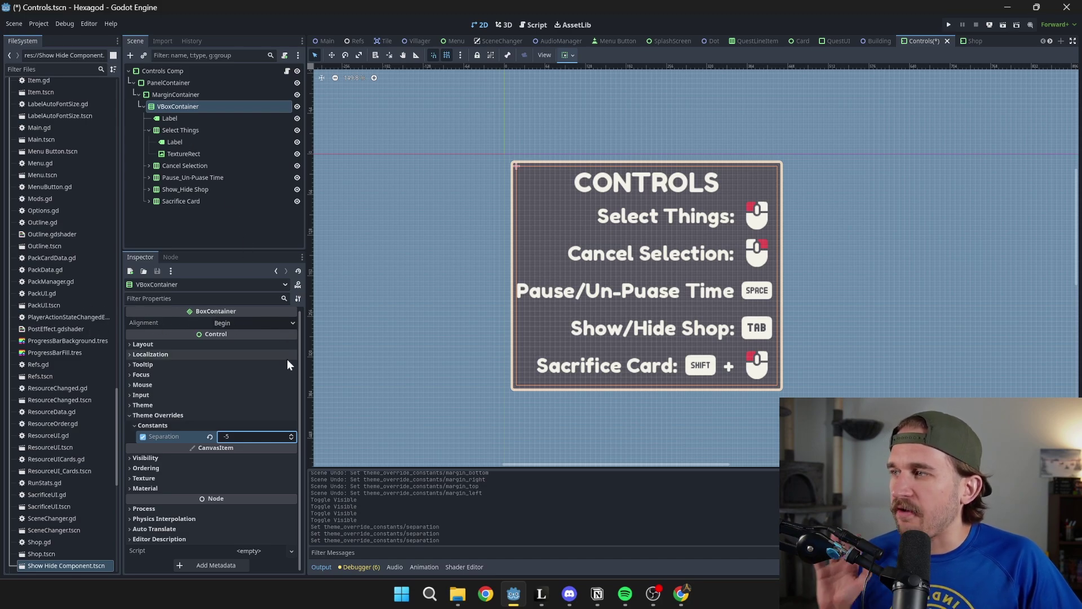
click(224, 324)
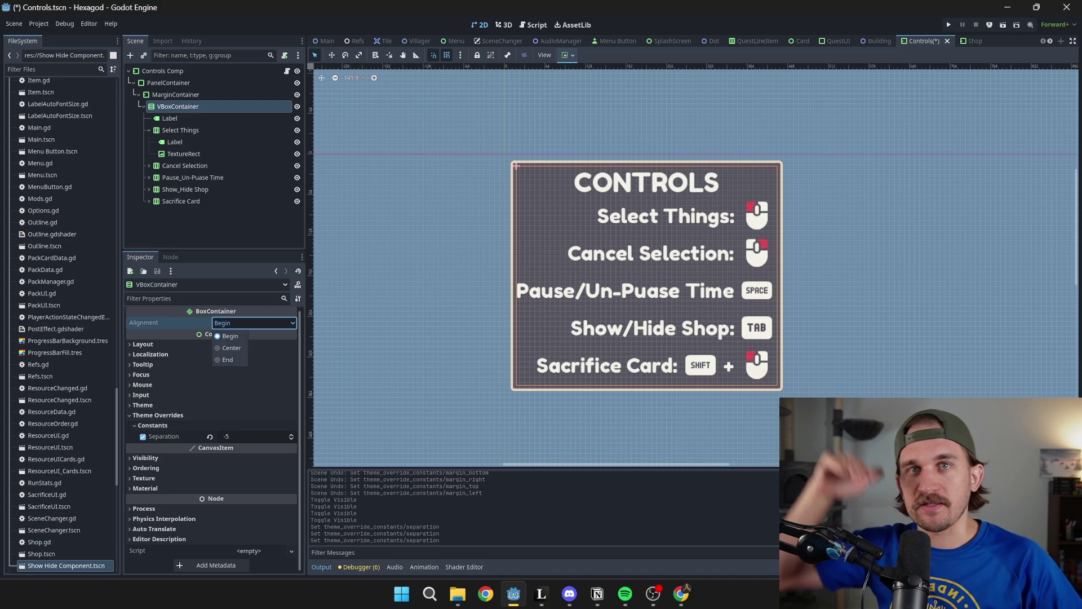
Try Begin alignment on the Select Things row, restore End, and switch to the Main scene.
click(171, 117)
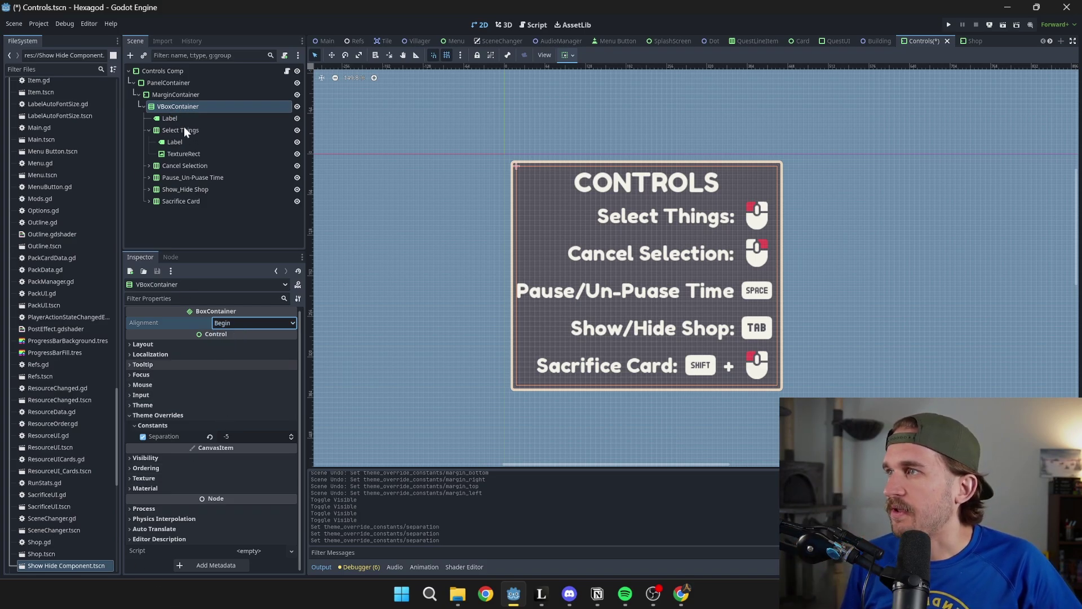
click(183, 129)
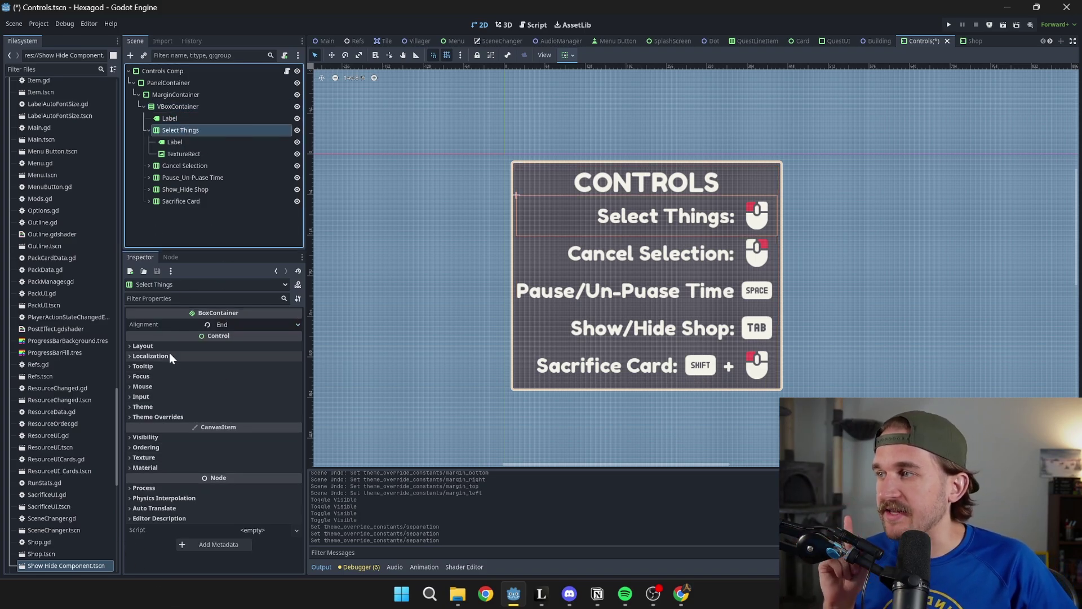
click(232, 324)
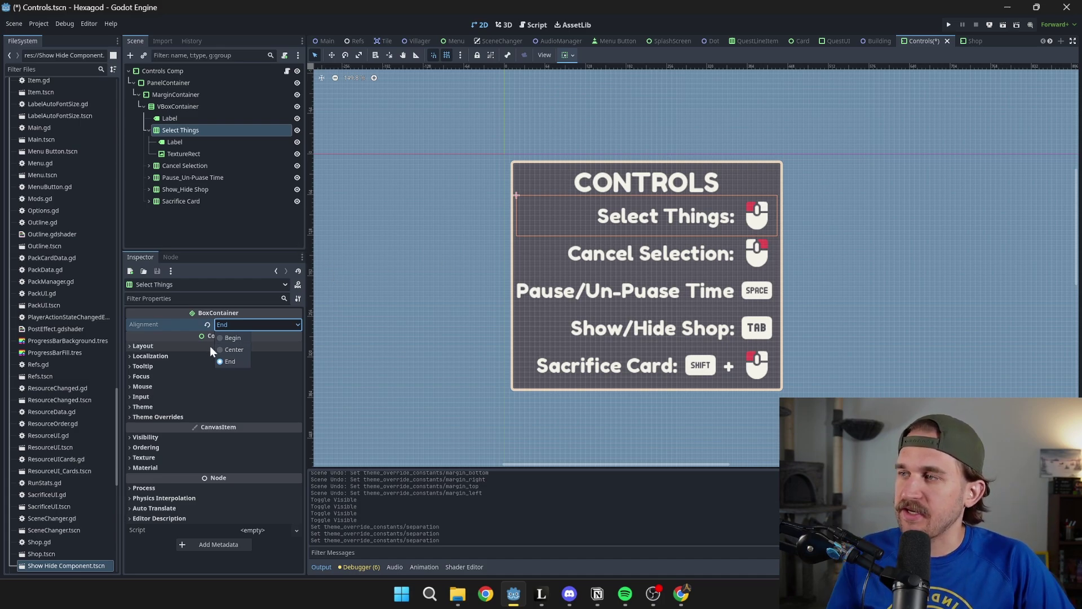
click(233, 338)
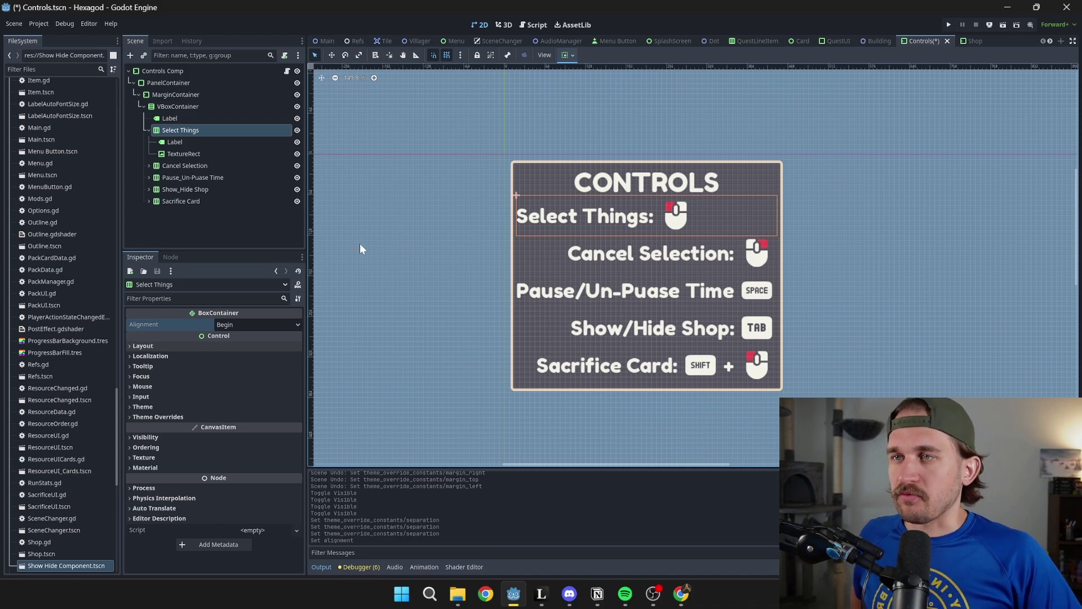
click(282, 323)
click(245, 361)
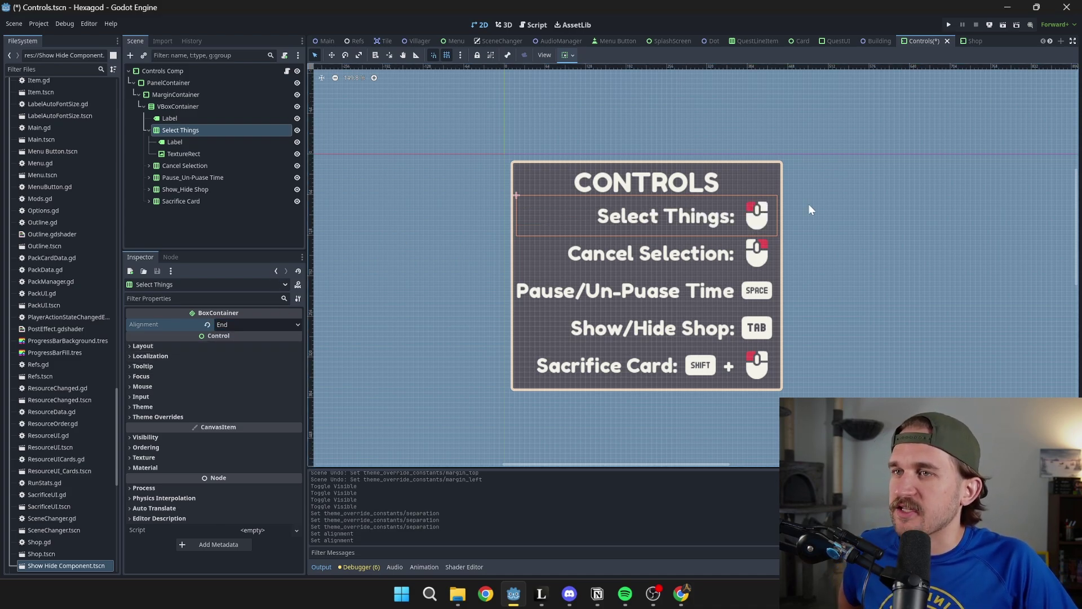
click(324, 41)
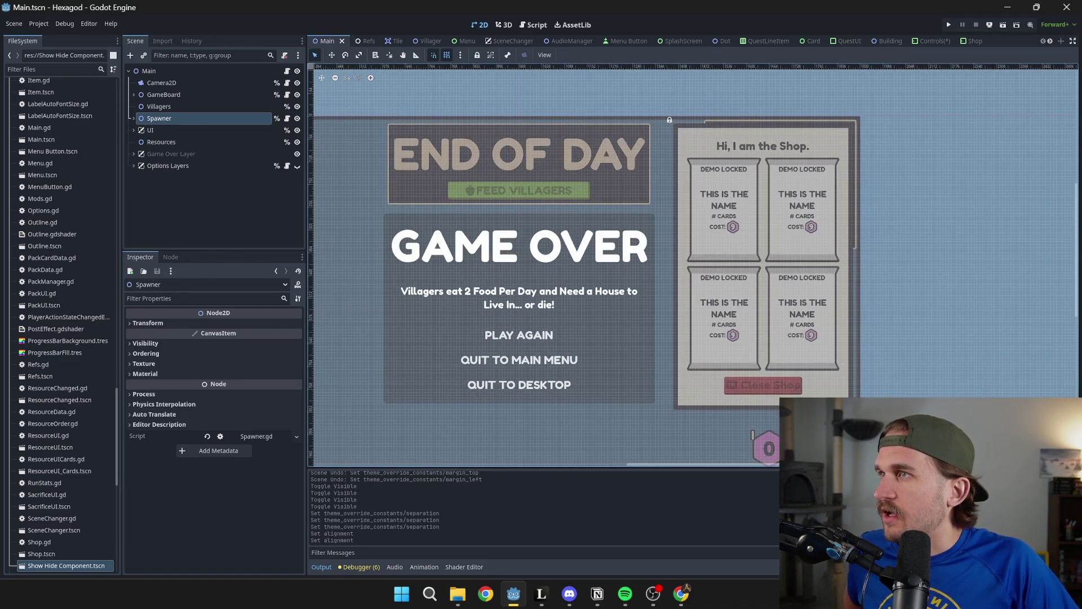
Expand the UI node, hide the Shop to reveal Controls, and return to the Controls scene.
click(146, 130)
click(135, 130)
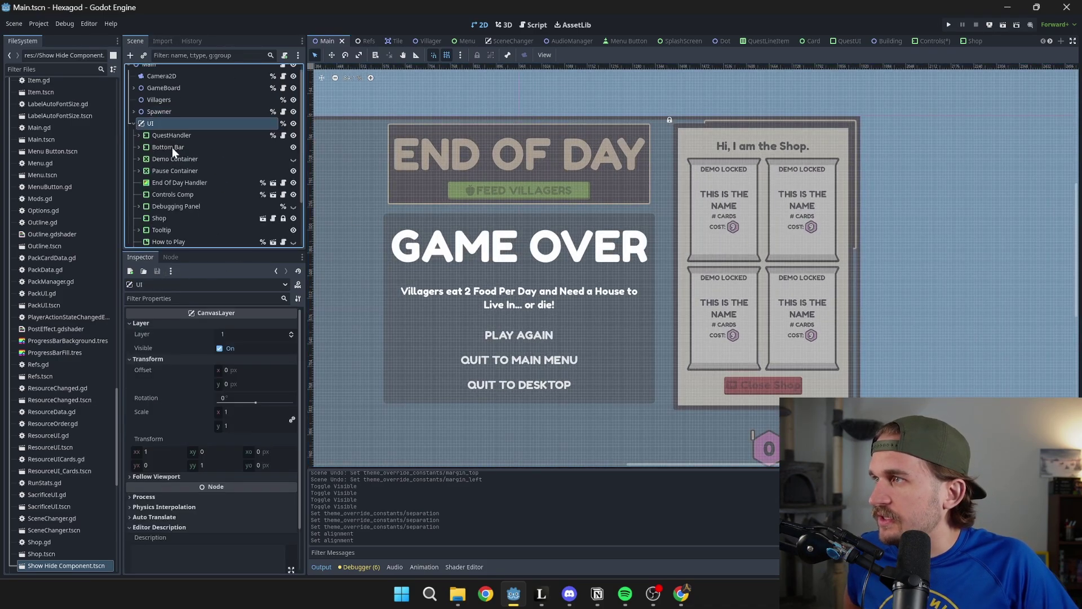
click(293, 173)
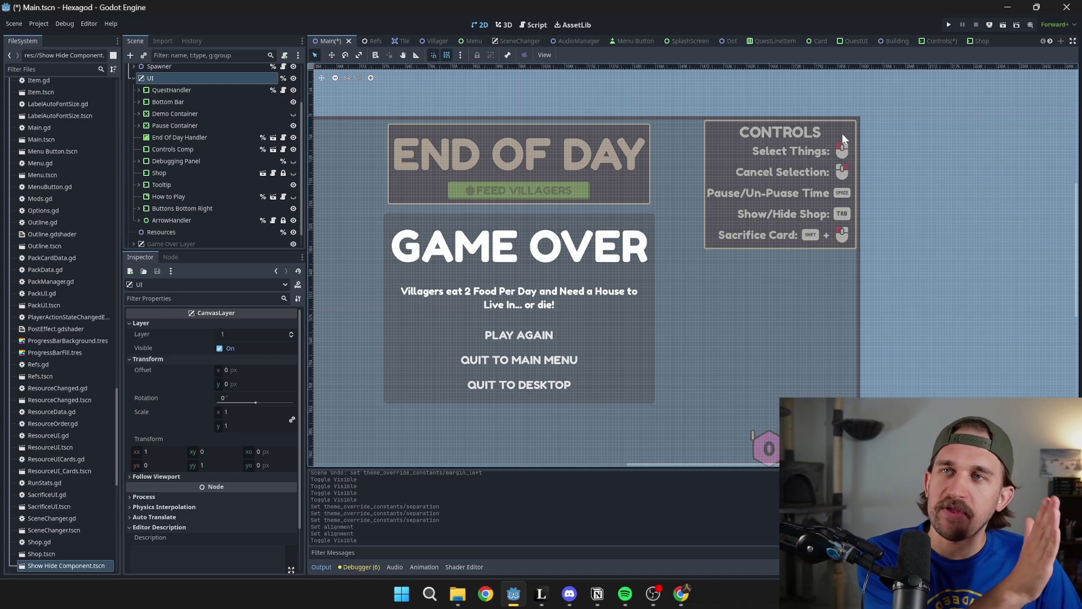
click(931, 41)
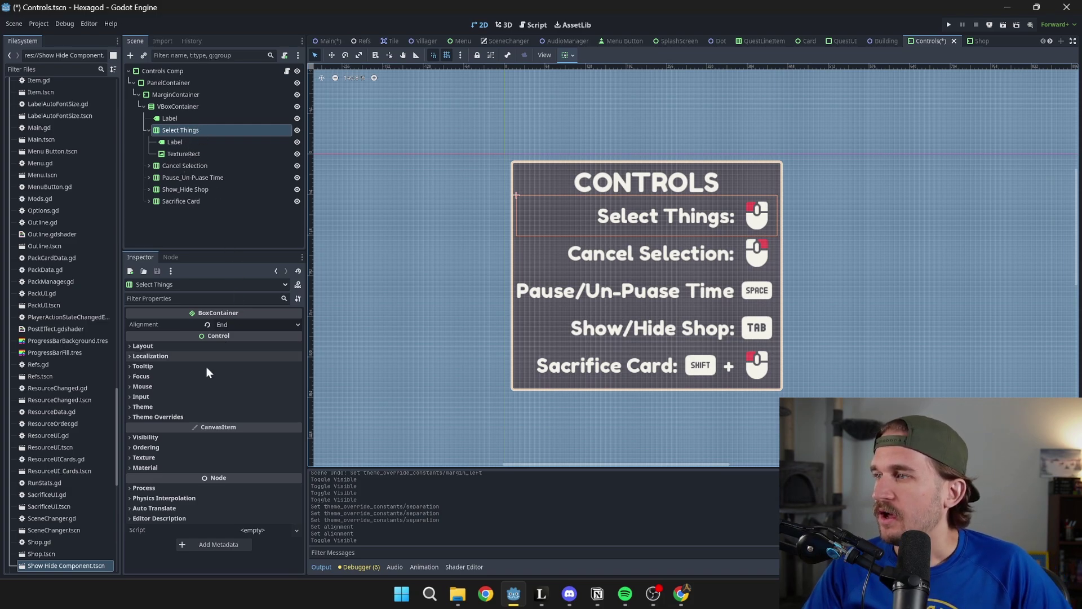
click(181, 417)
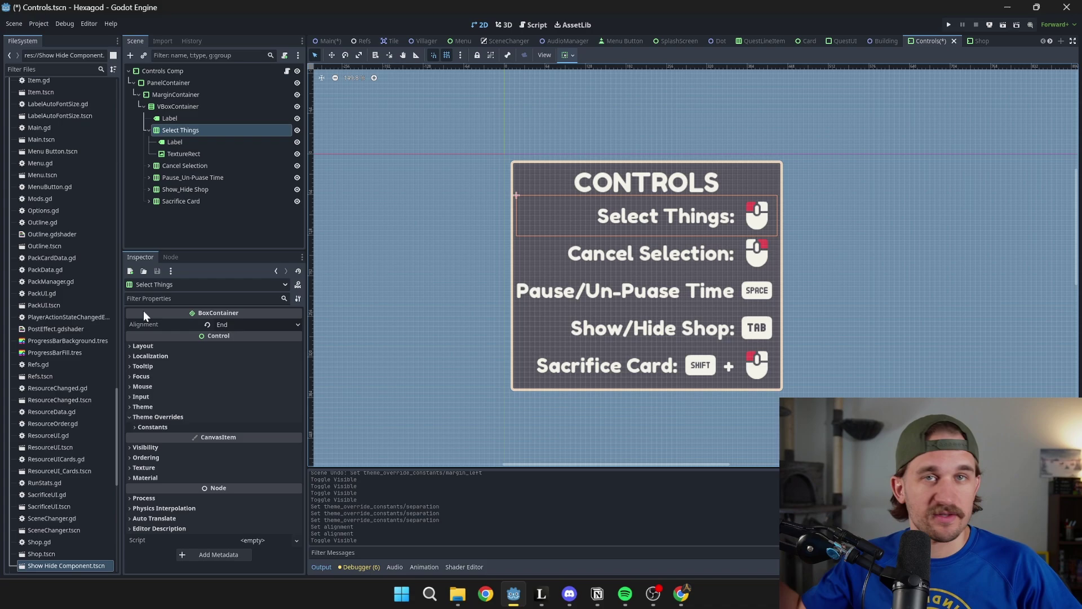
click(175, 141)
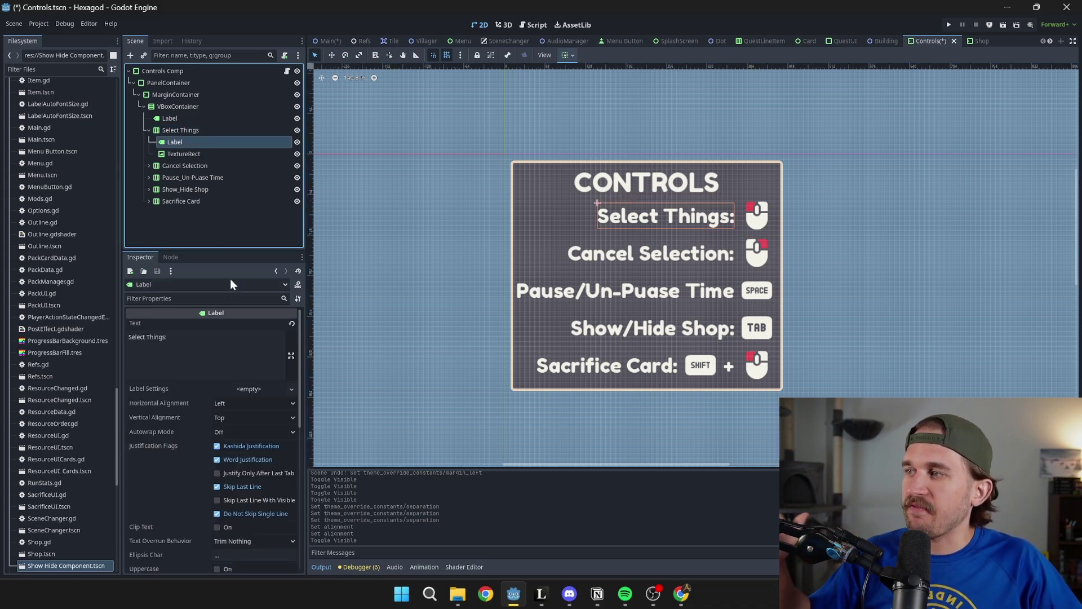
drag(169, 337, 23, 329)
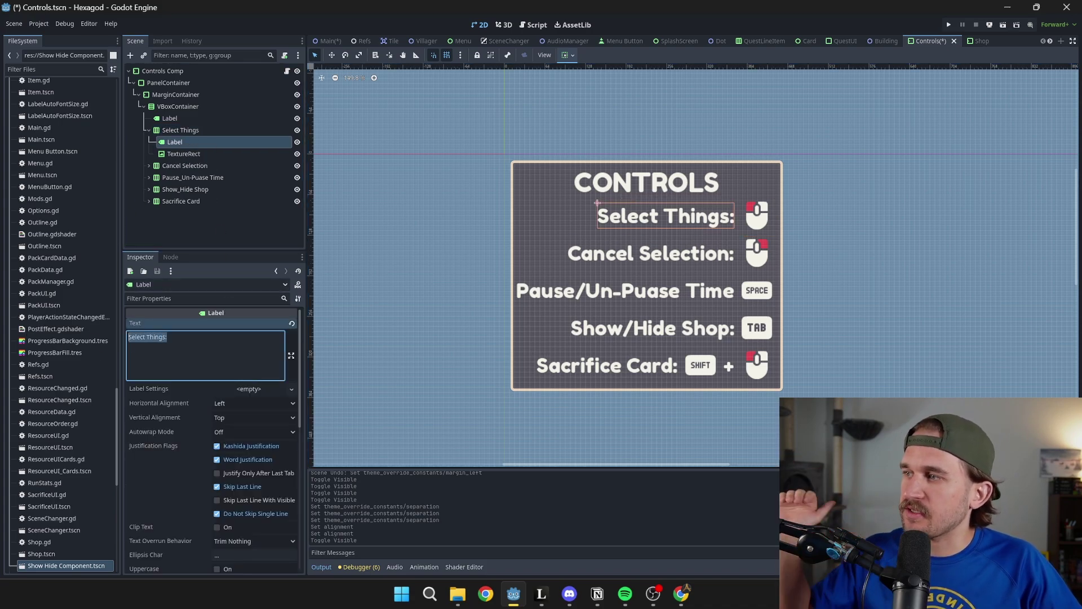
click(215, 152)
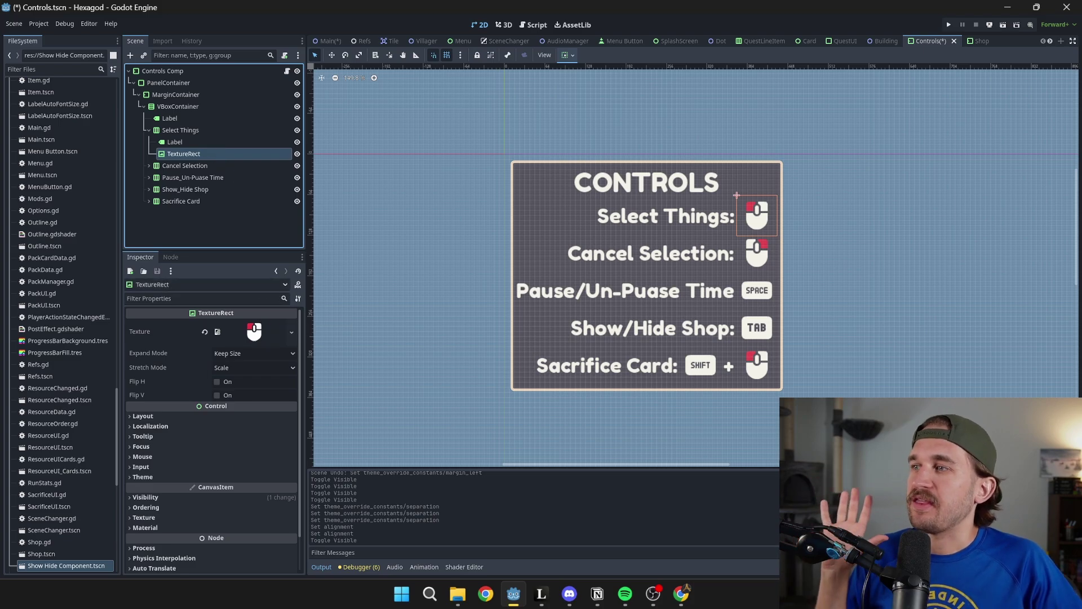
click(682, 594)
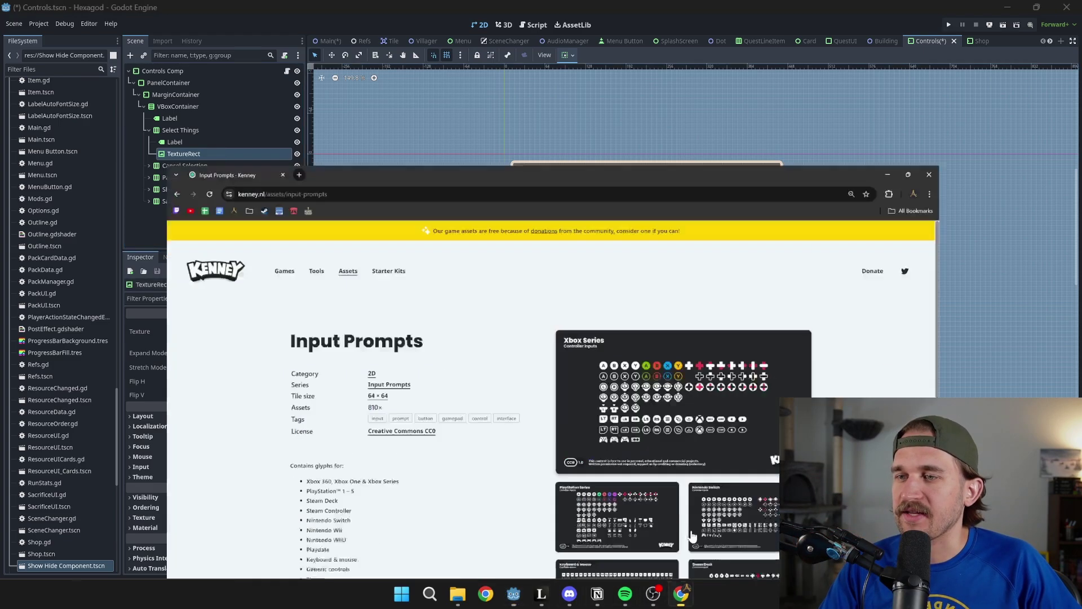
scroll(417, 198, down, 1)
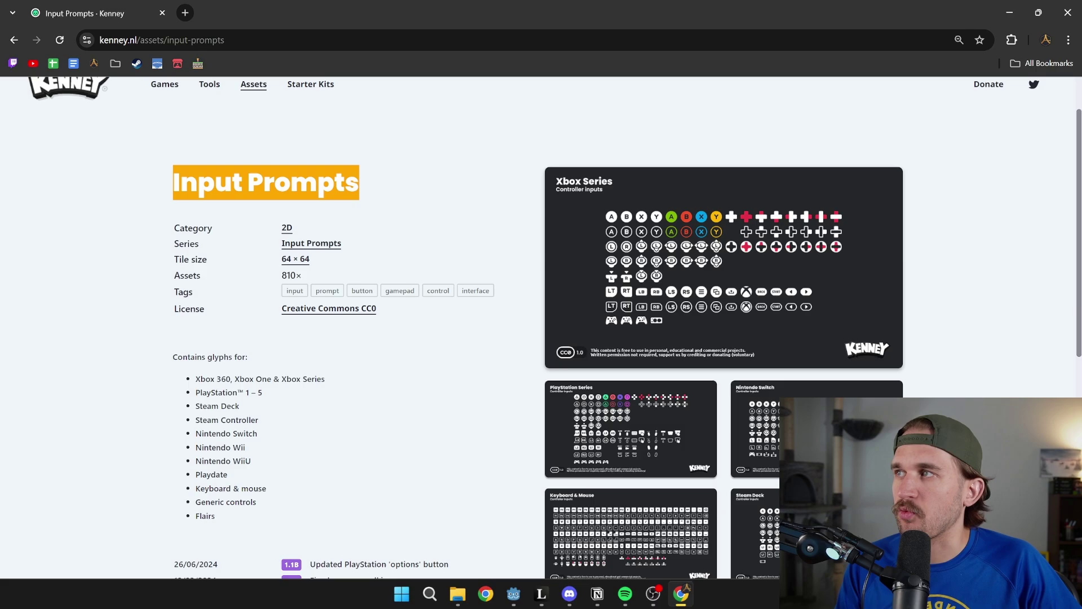
scroll(190, 171, up, 1)
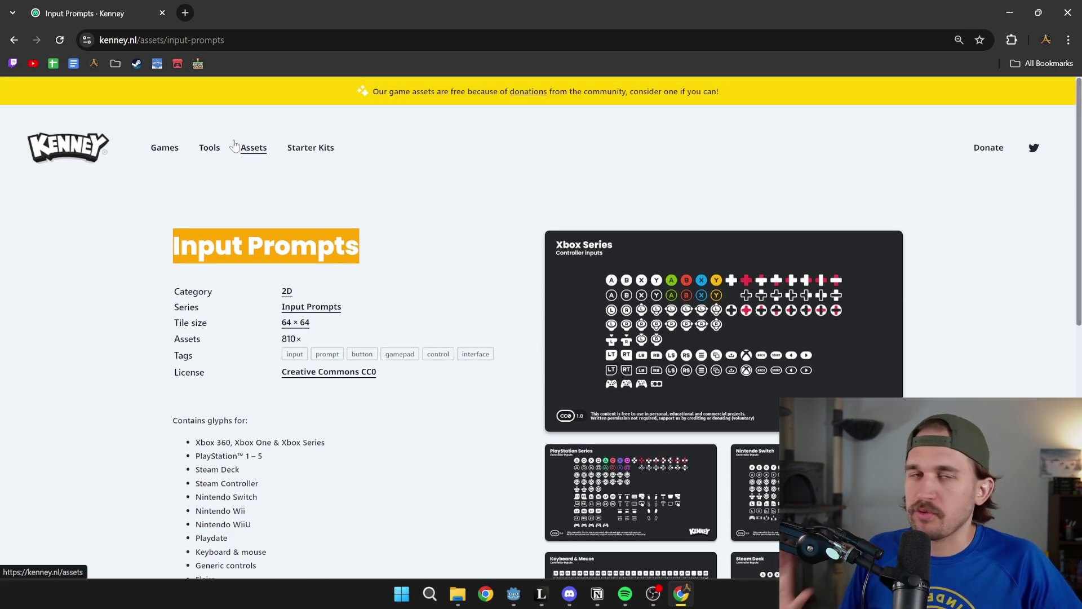
scroll(422, 218, down, 1)
scroll(422, 217, down, 5)
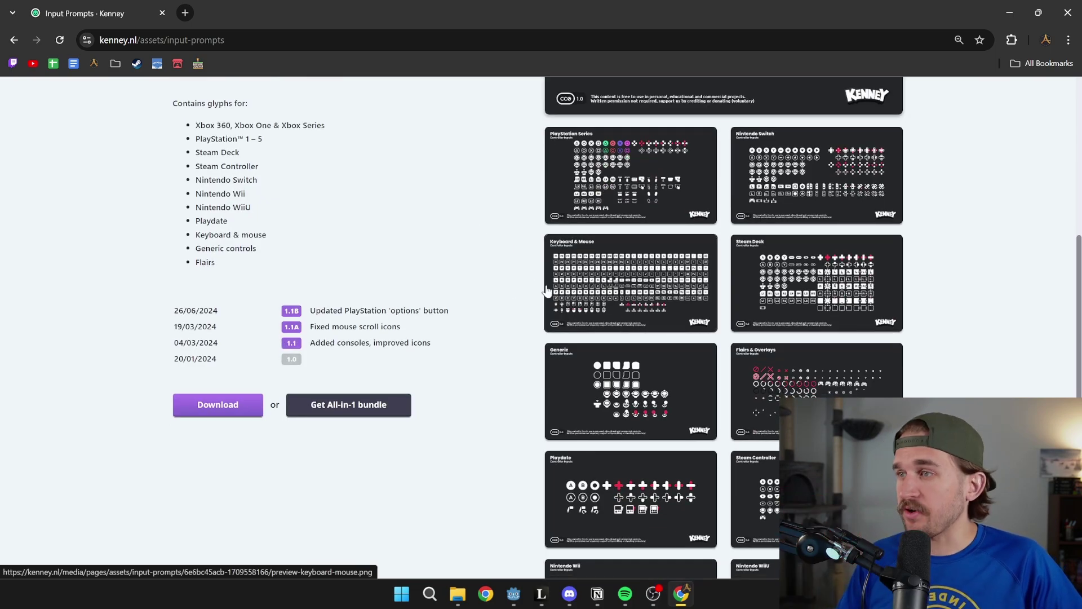
scroll(547, 282, up, 4)
scroll(647, 277, down, 1)
scroll(647, 277, down, 2)
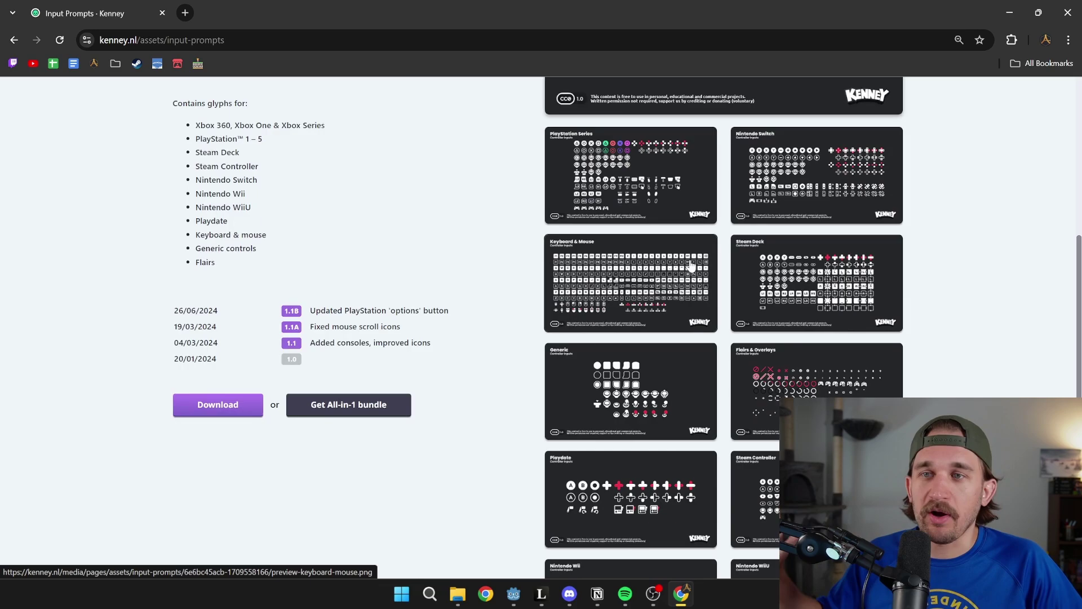
scroll(698, 250, down, 2)
scroll(698, 251, up, 3)
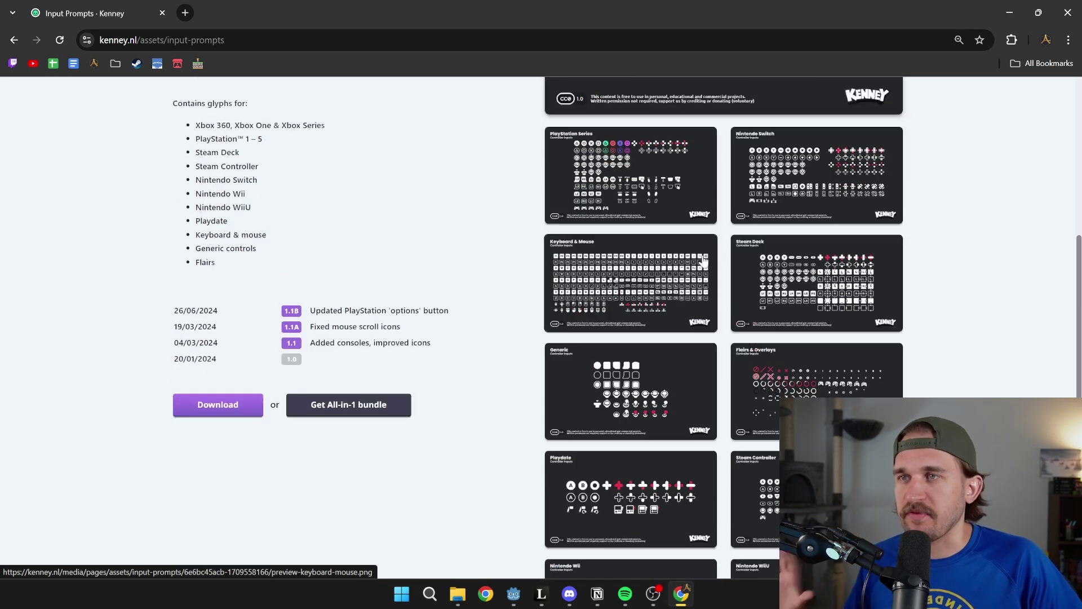
Back in Godot, try the icon's Expand Mode as Ignore Size, then a fit-to-height option.
click(1008, 11)
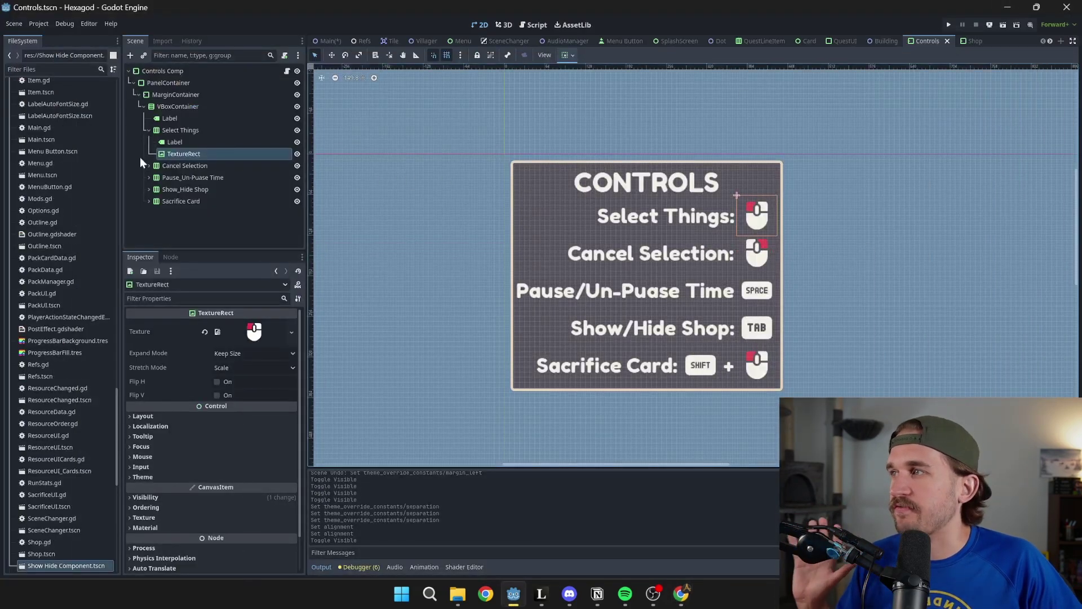
scroll(73, 153, up, 6)
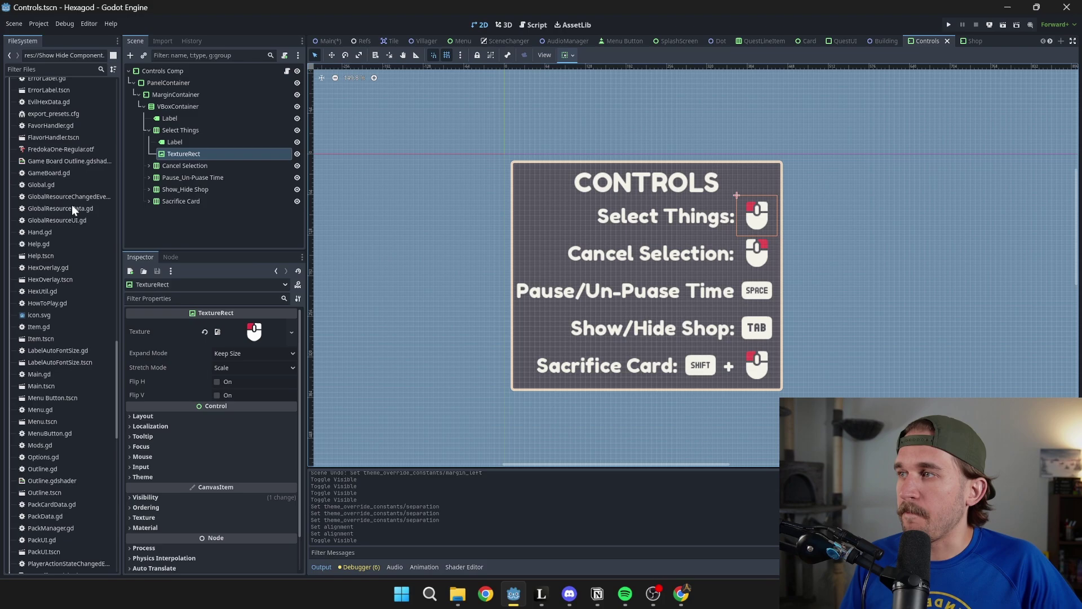
scroll(62, 192, up, 10)
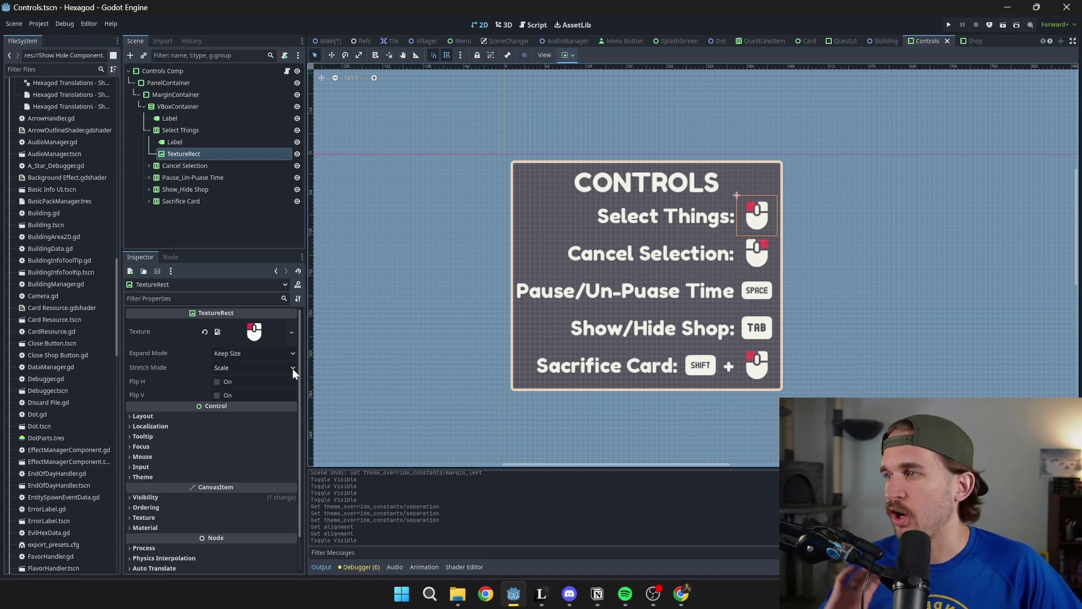
click(266, 352)
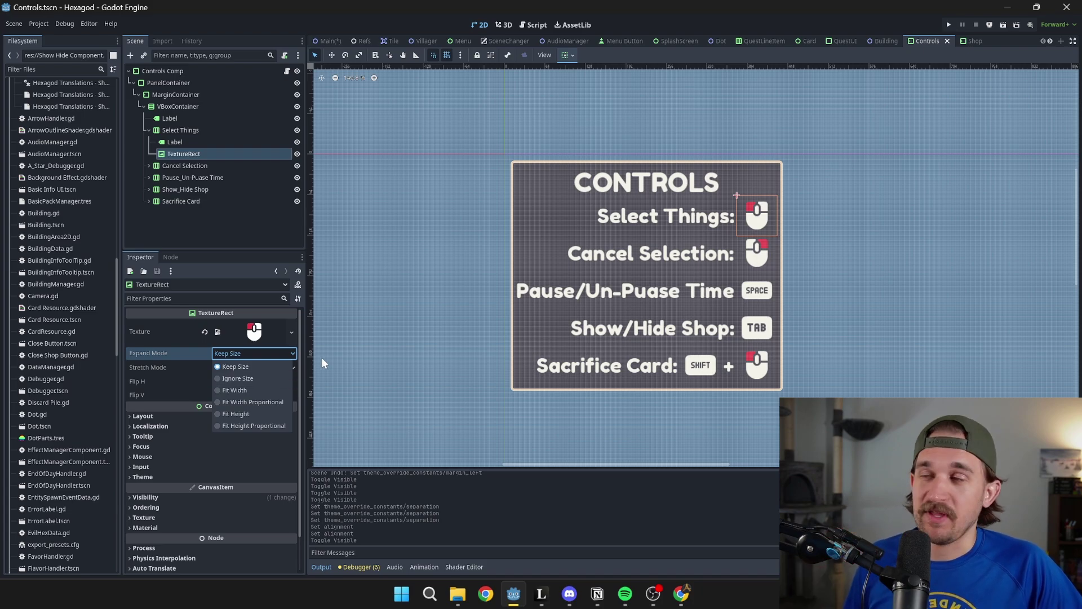
click(243, 378)
click(265, 353)
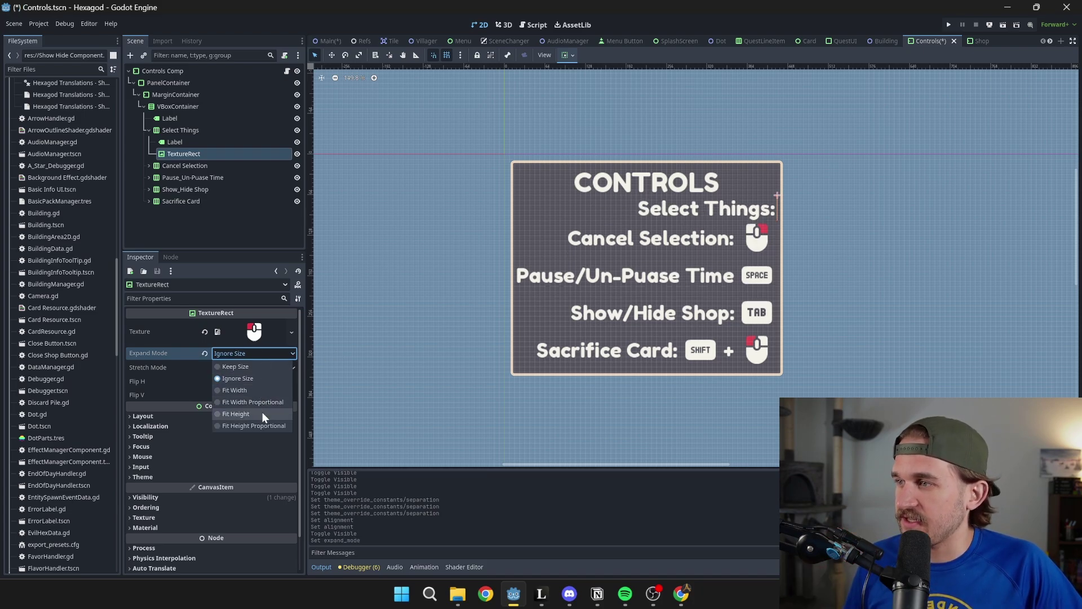
click(262, 414)
Set the Select Things icon's Expand Mode to Fit Width Proportional, reset it, then reapply it.
click(270, 353)
click(265, 401)
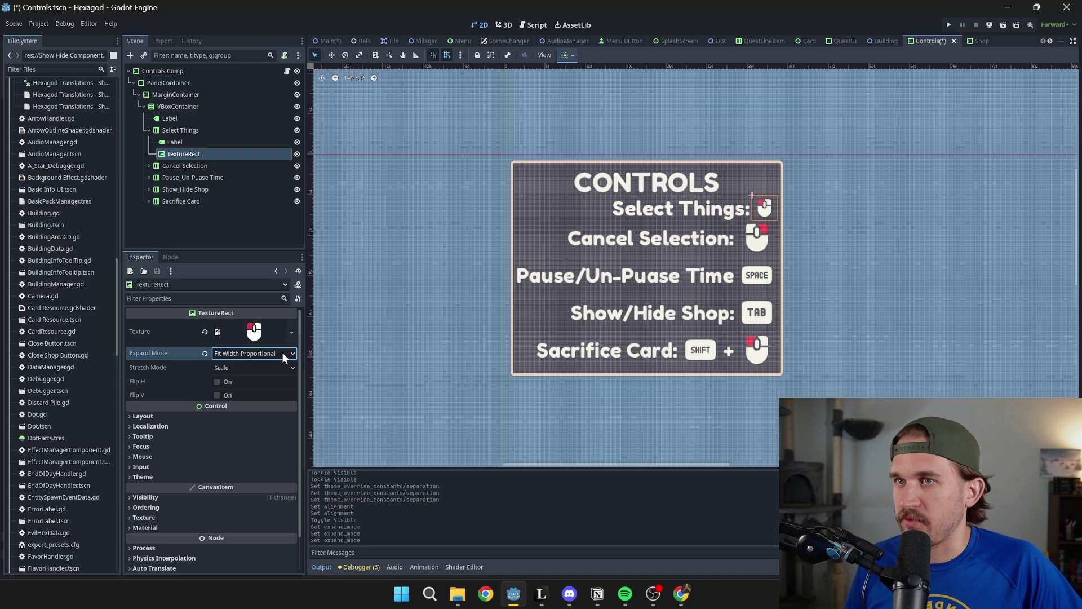
click(205, 354)
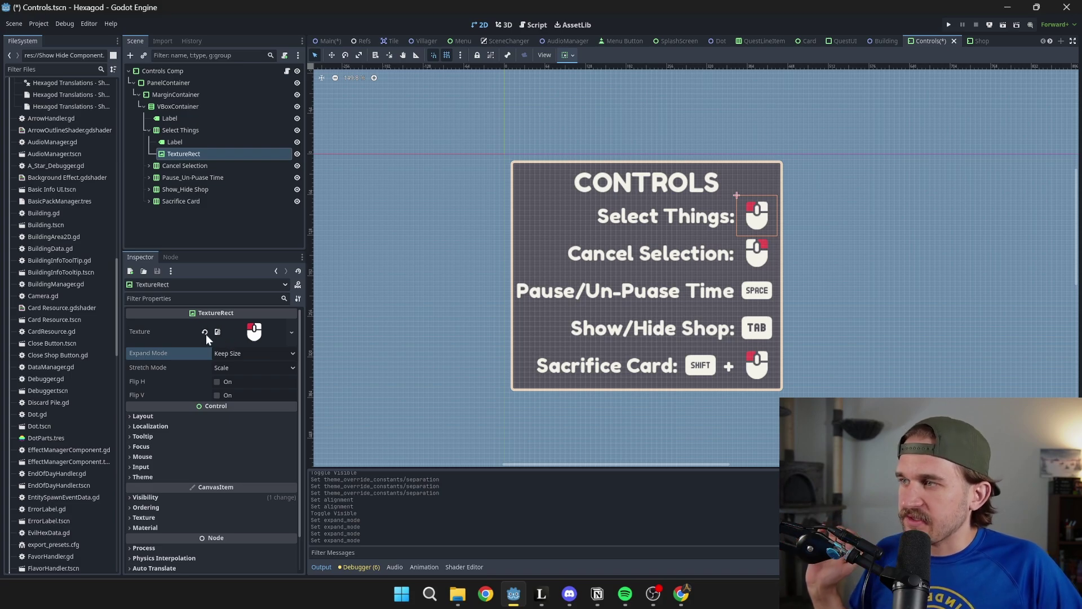
click(234, 354)
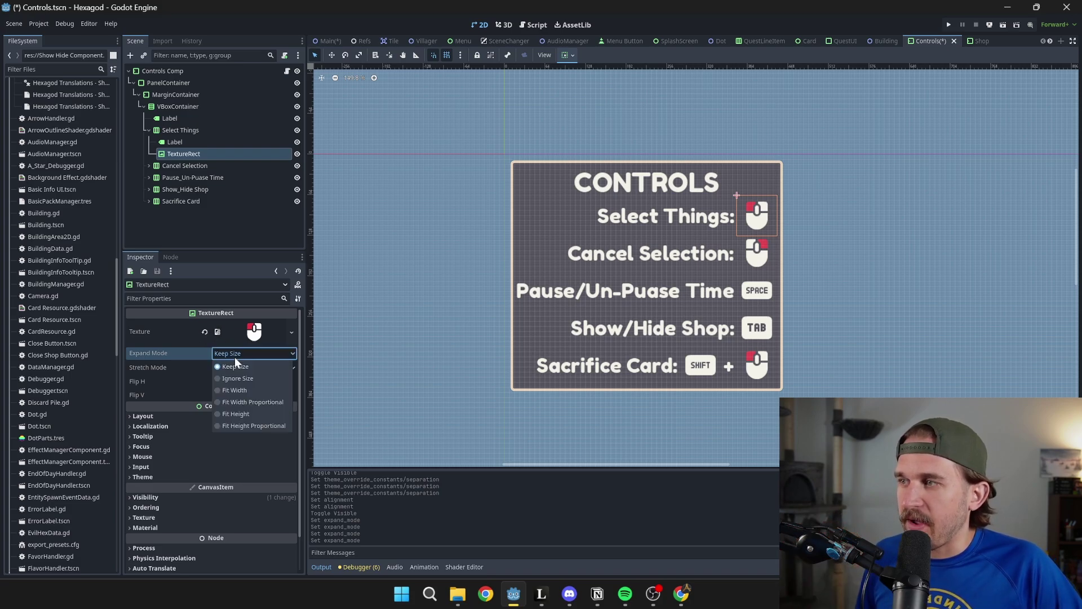
click(249, 397)
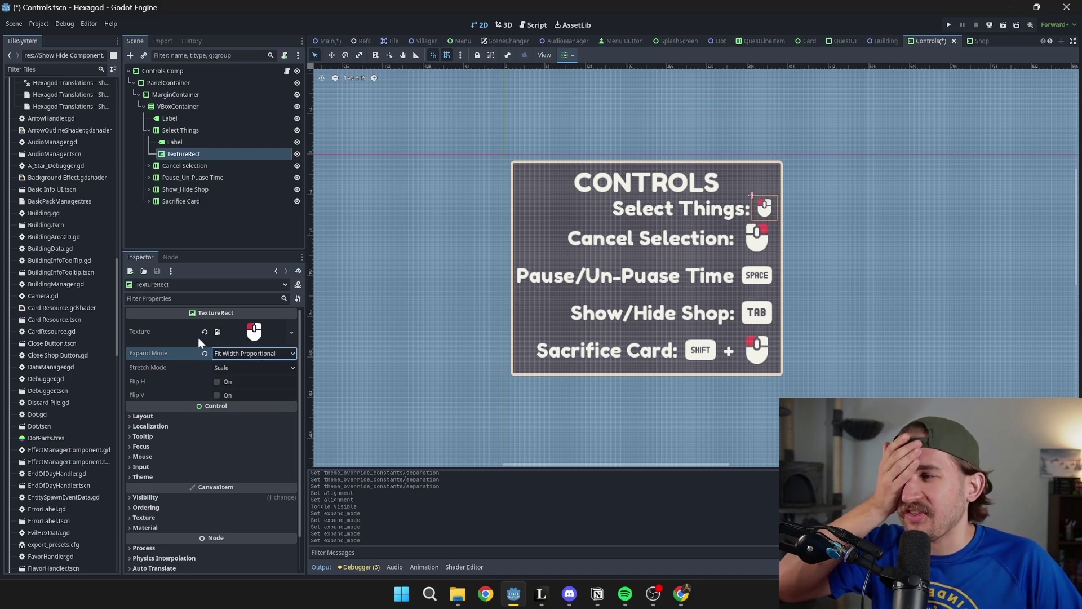
click(204, 353)
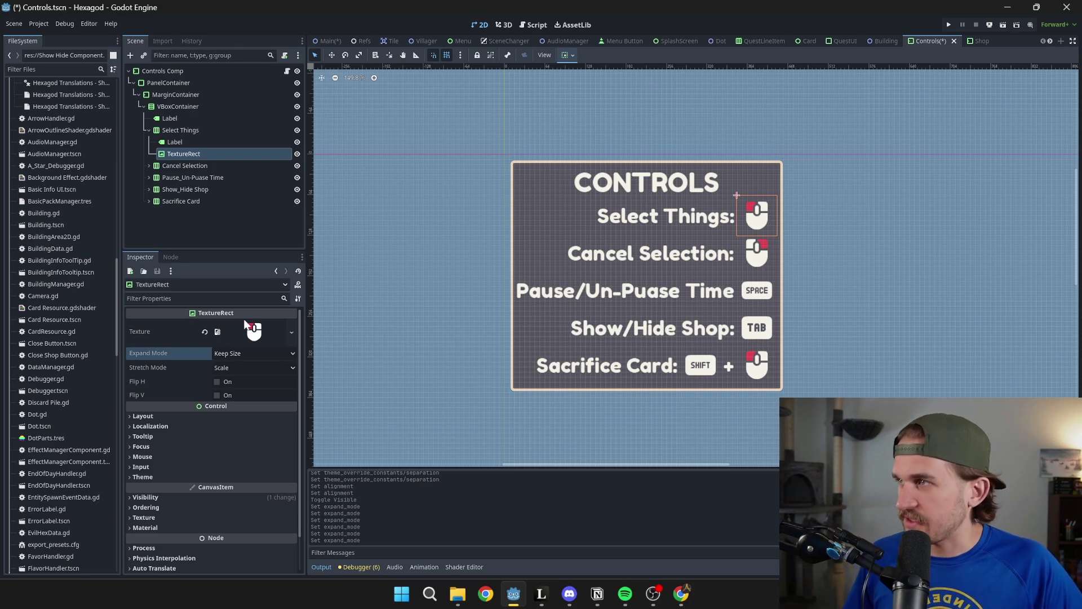
Duplicate the Sacrifice Card row and rename the copy to Zoom.
click(149, 130)
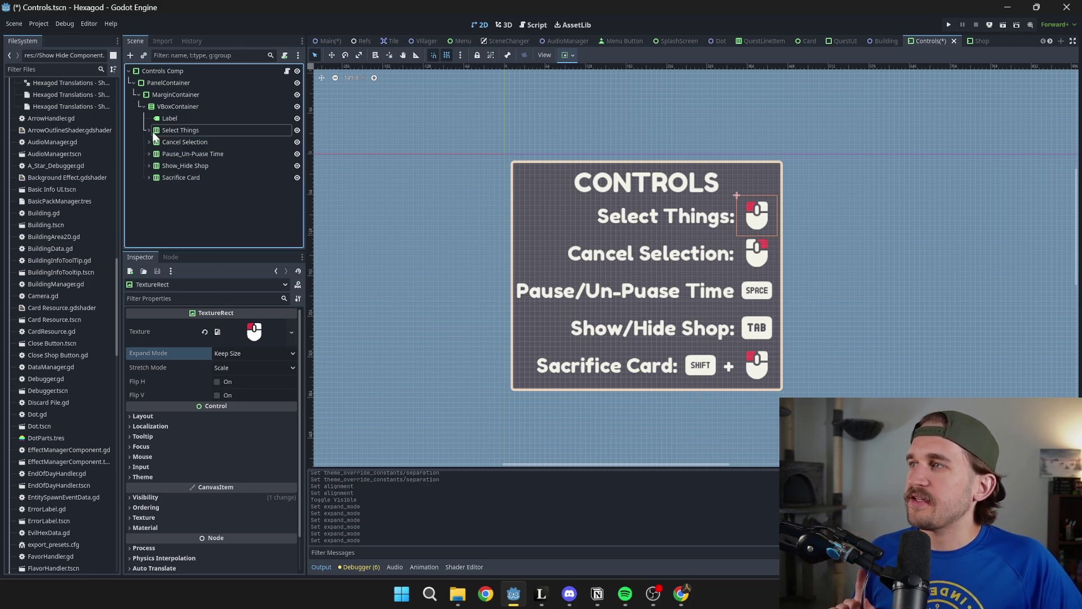
click(179, 178)
key(ctrl+d)
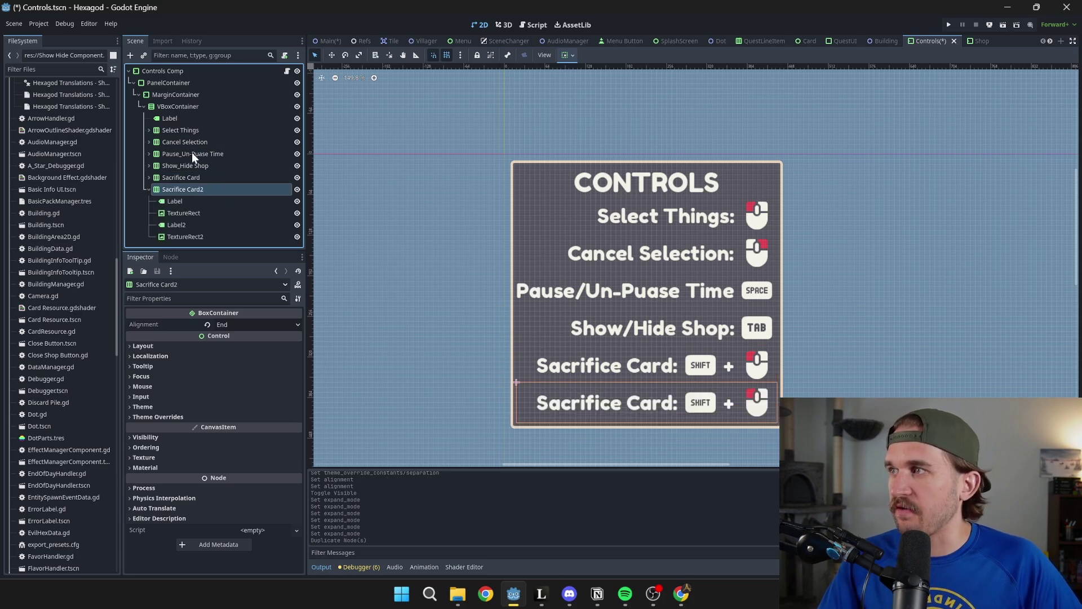
double_click(213, 191)
key(BackSpace)
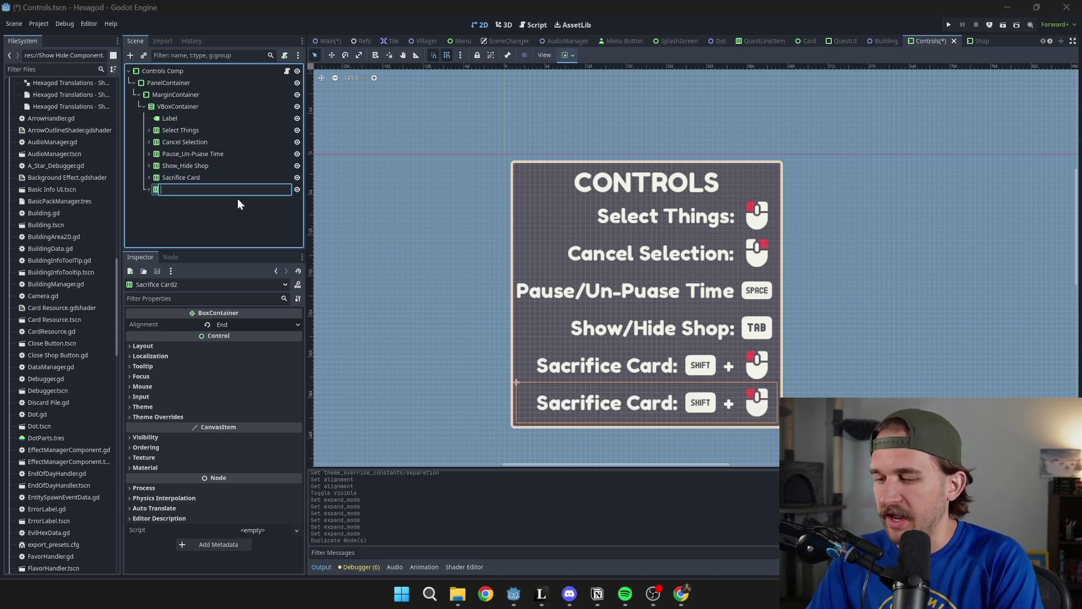
text(SC)
key(BackSpace)
key(BackSpace)
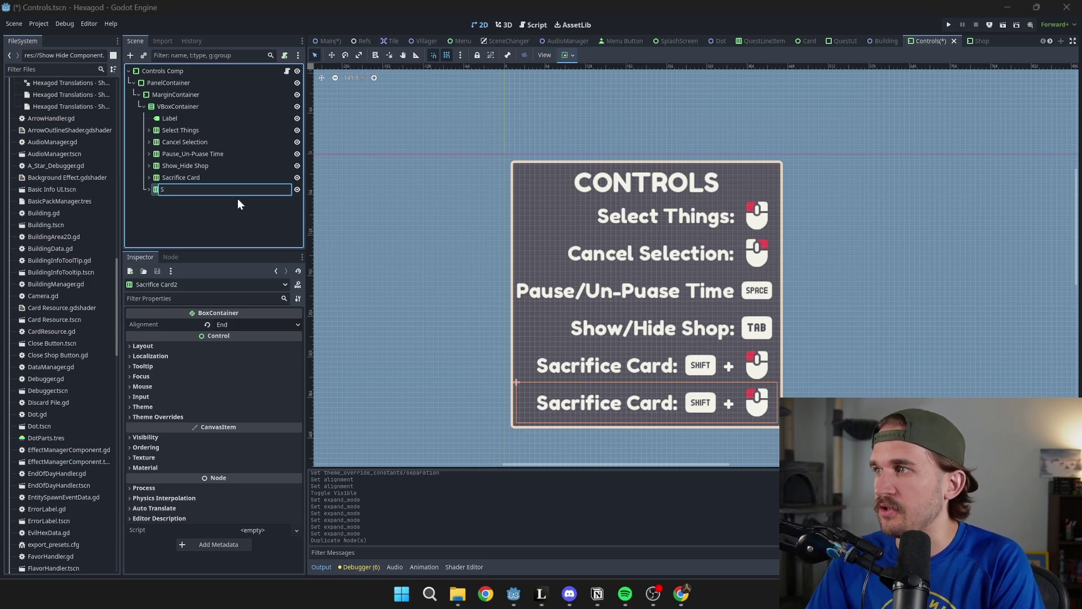
text(Zoom)
key(Return)
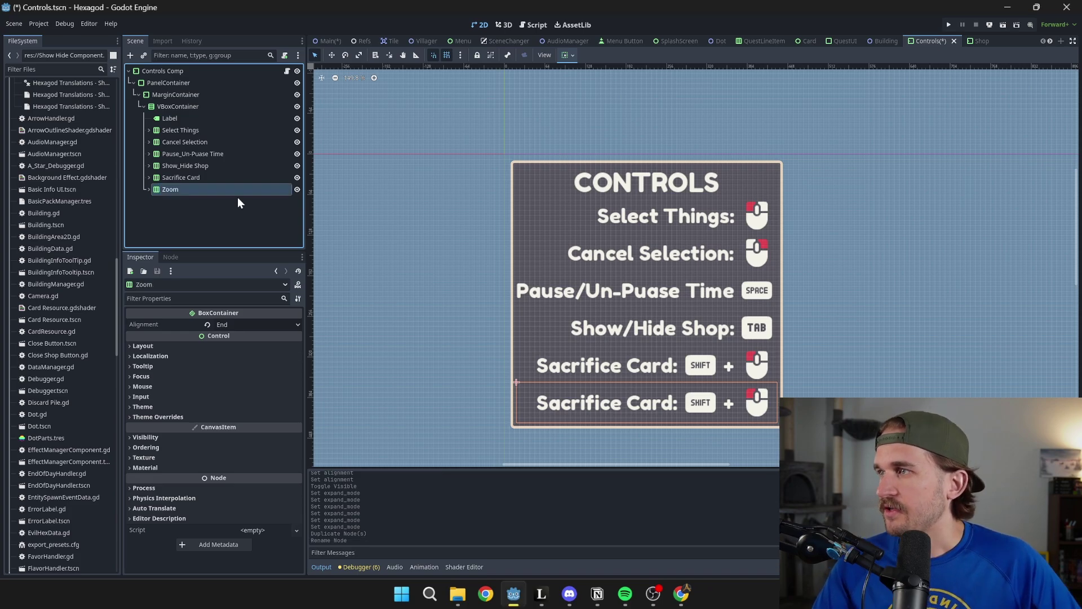
Delete the Zoom row's extra Label2 and TextureRect2 nodes.
click(149, 190)
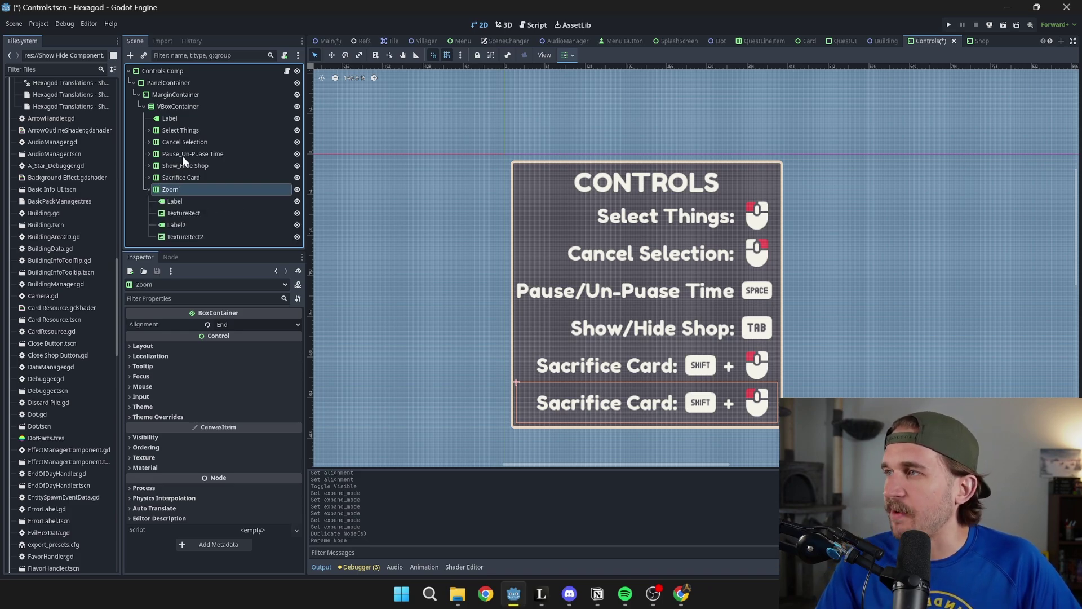
click(187, 228)
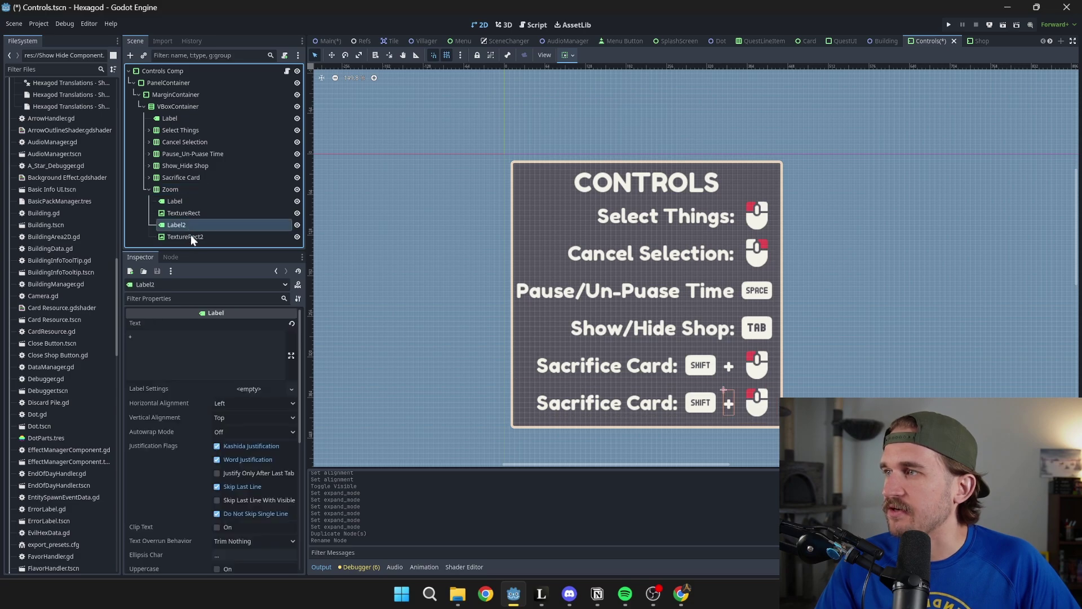
shift+click(191, 235)
right_click(191, 231)
click(228, 403)
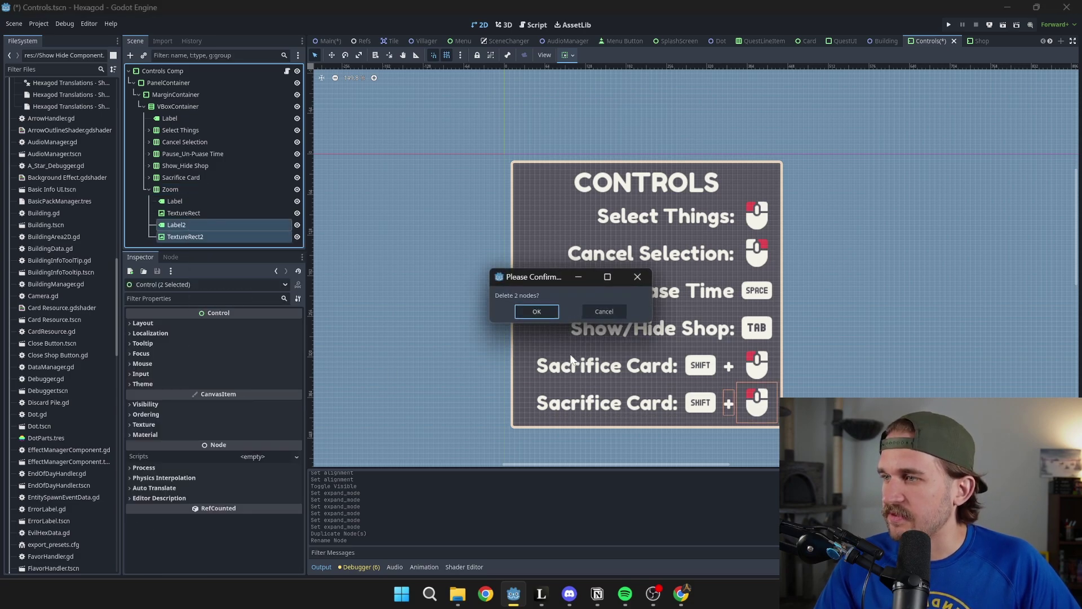
click(540, 312)
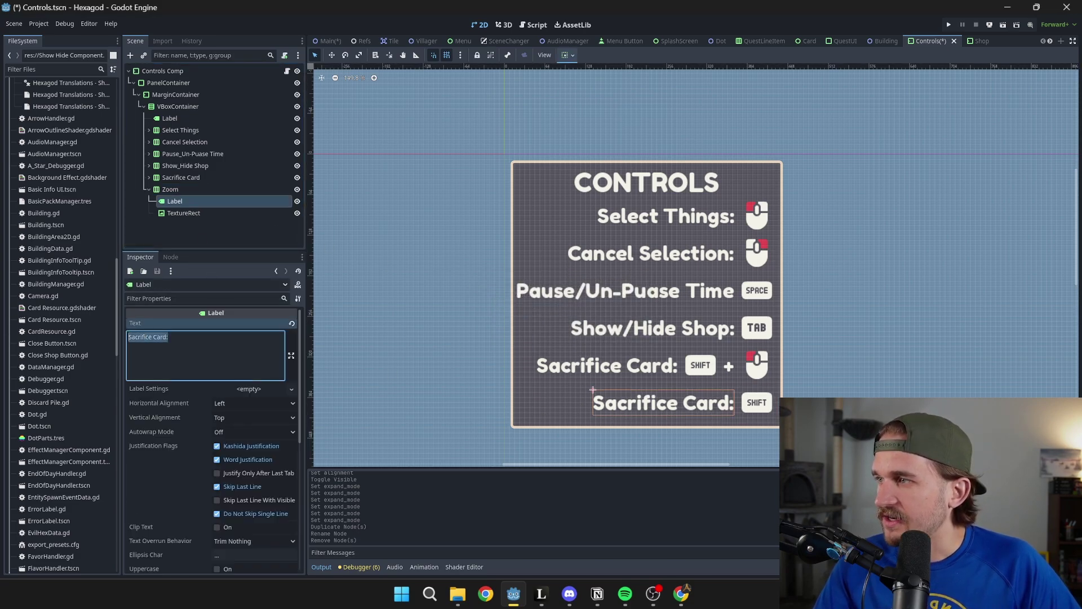
Copy the text 'Zoom Camera:' from the Hexagod to-do list in Notion.
click(598, 594)
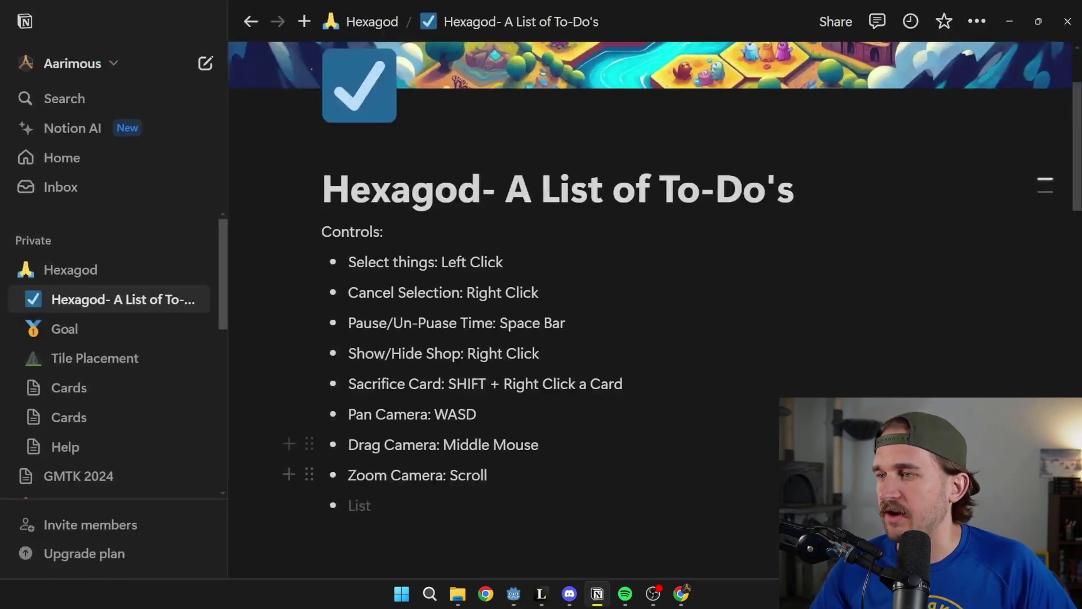
drag(348, 475, 446, 475)
key(ctrl+c)
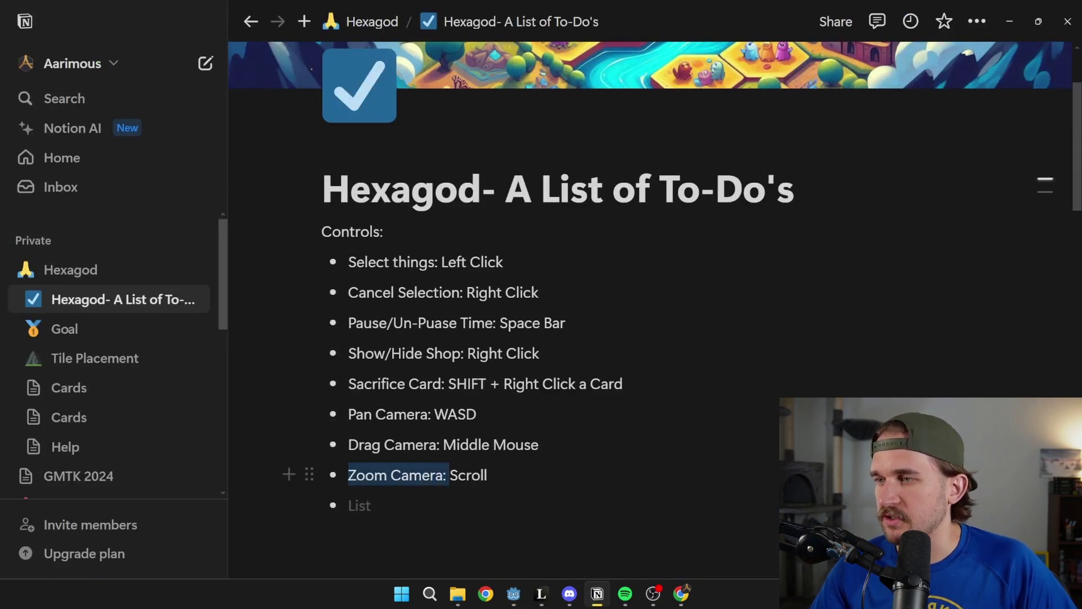
key(alt+Tab)
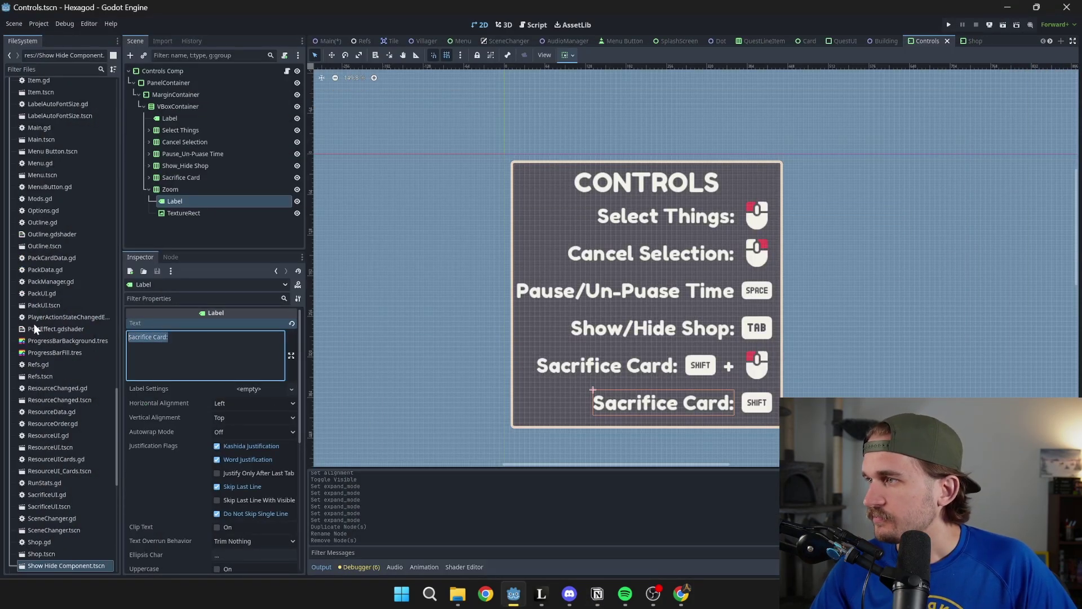
Paste 'Zoom Camera:' as the Zoom row's label text.
key(ctrl+v)
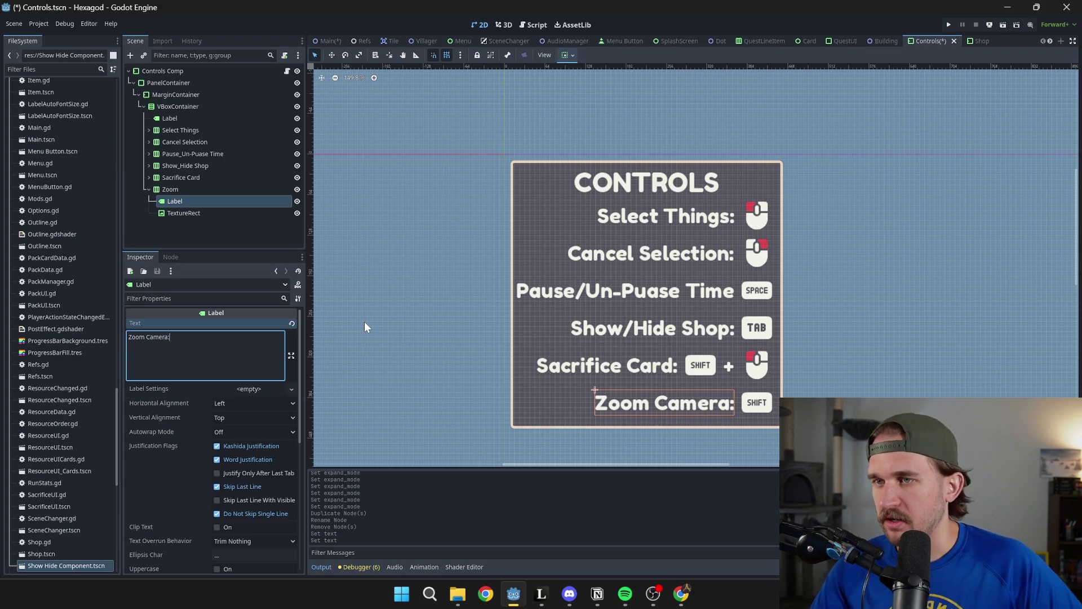
scroll(211, 440, down, 1)
scroll(211, 439, up, 1)
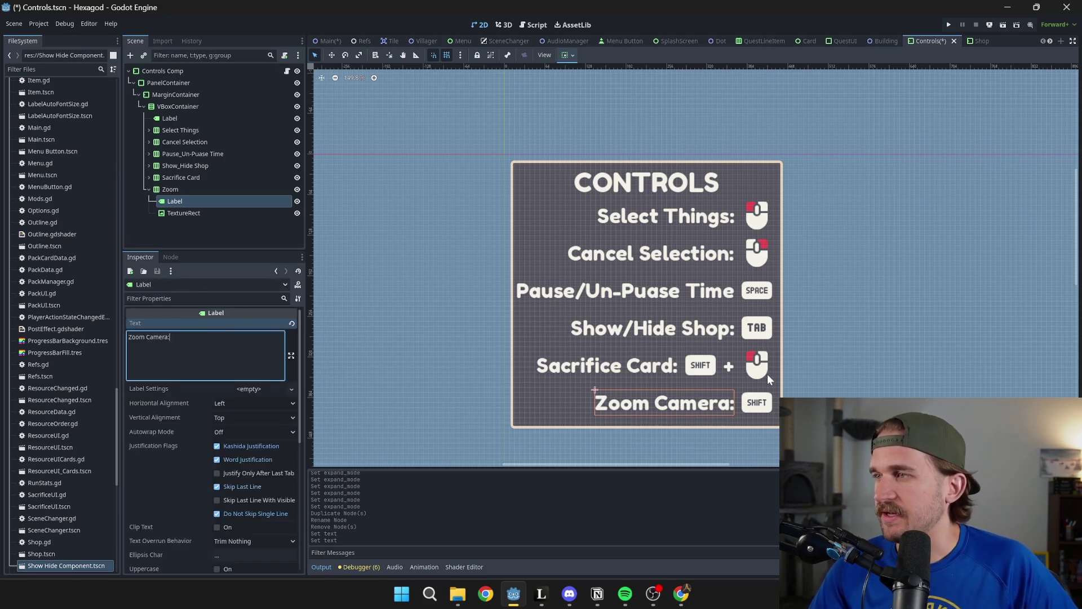
scroll(46, 135, up, 10)
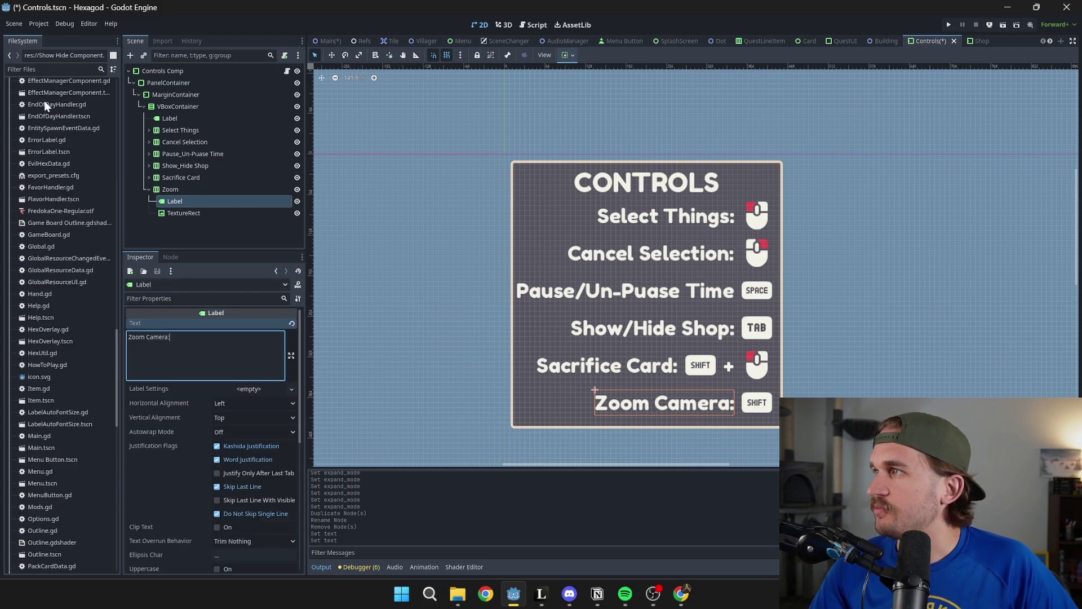
scroll(53, 185, up, 5)
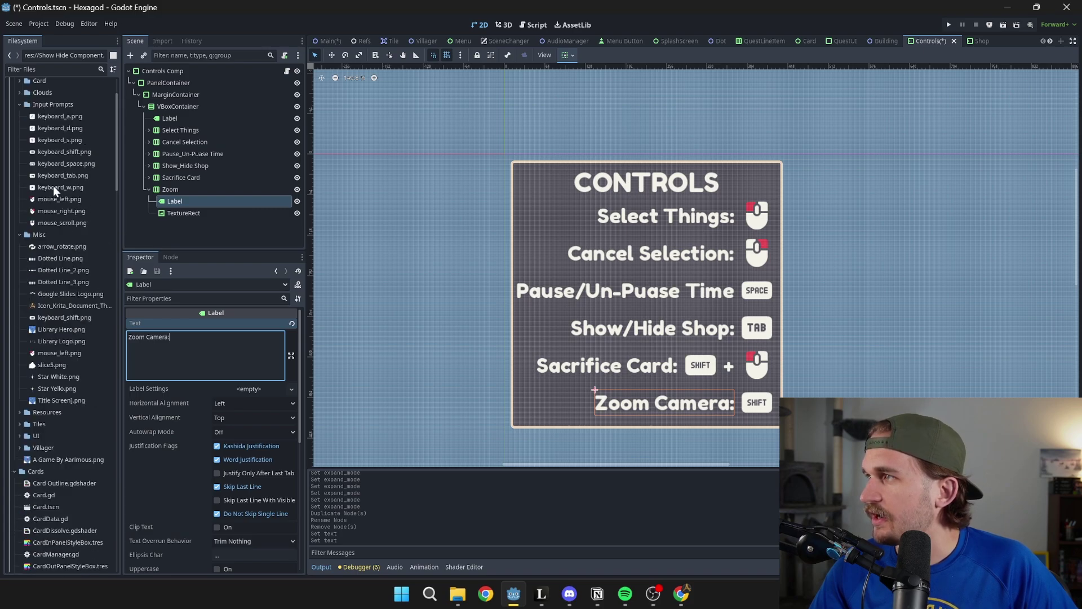
Assign mouse_scroll.png as the Zoom icon's texture and make the texture unique.
click(53, 297)
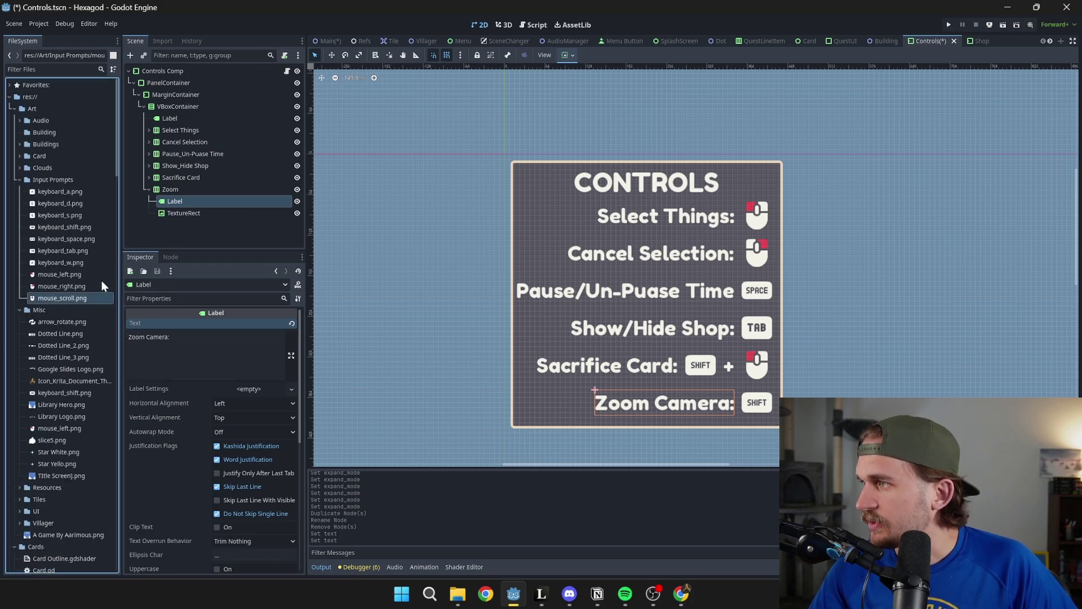
click(197, 213)
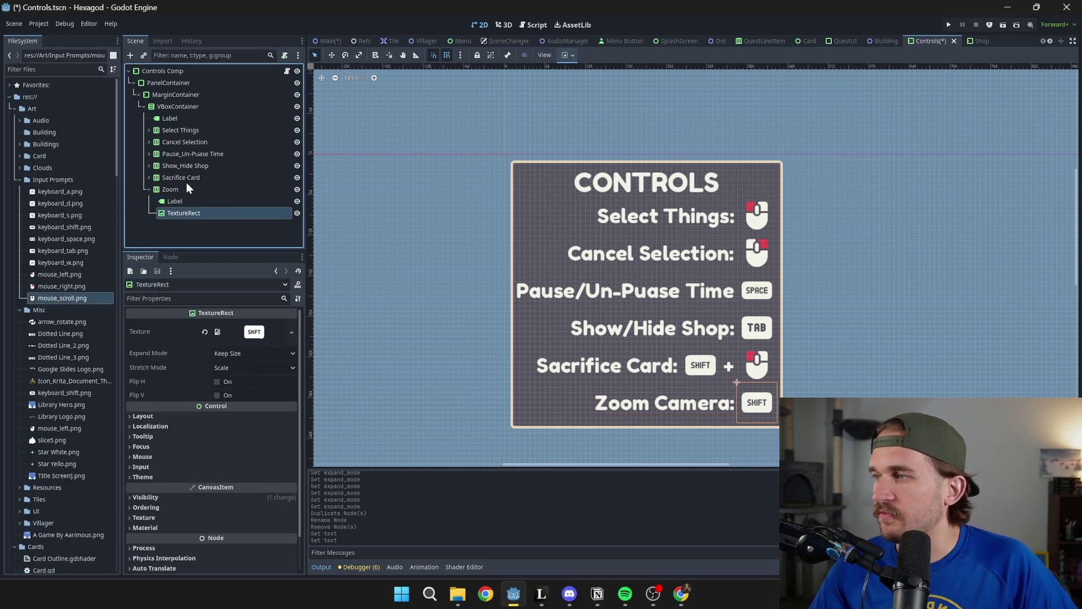
drag(55, 296, 195, 212)
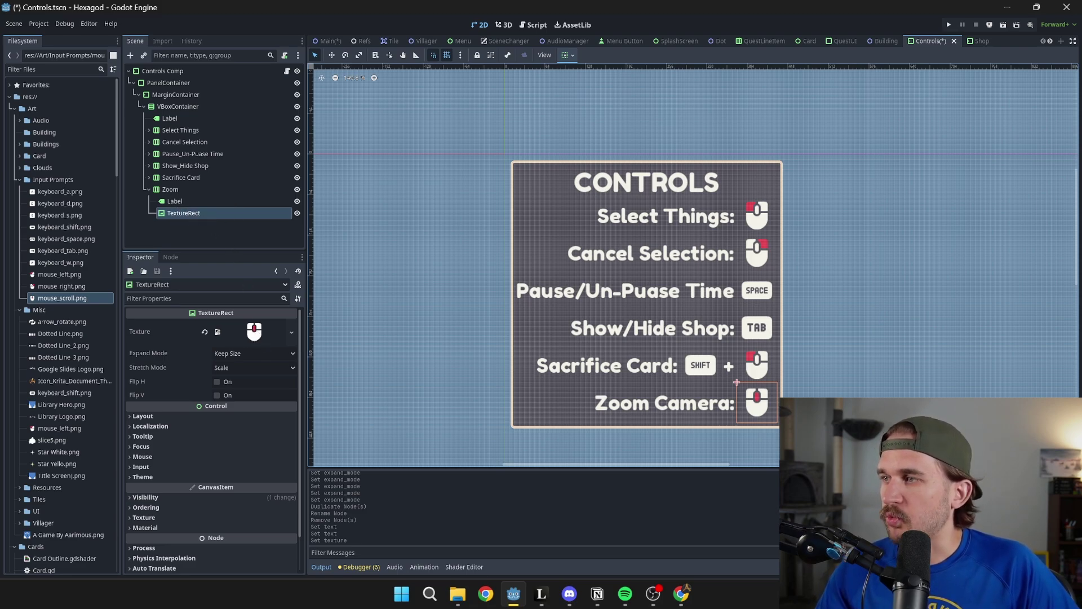
right_click(257, 334)
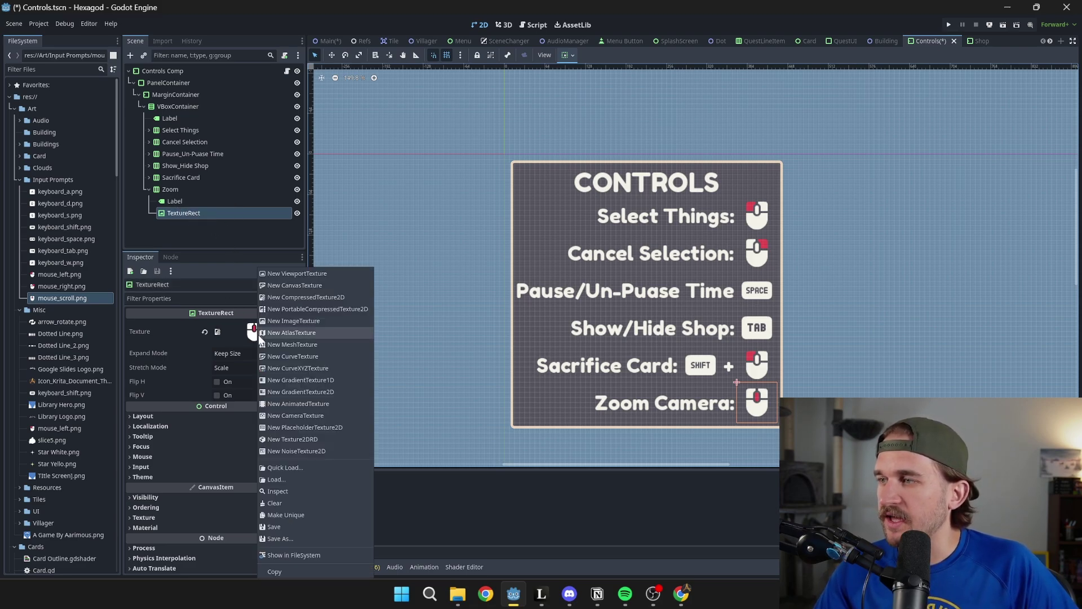
click(300, 514)
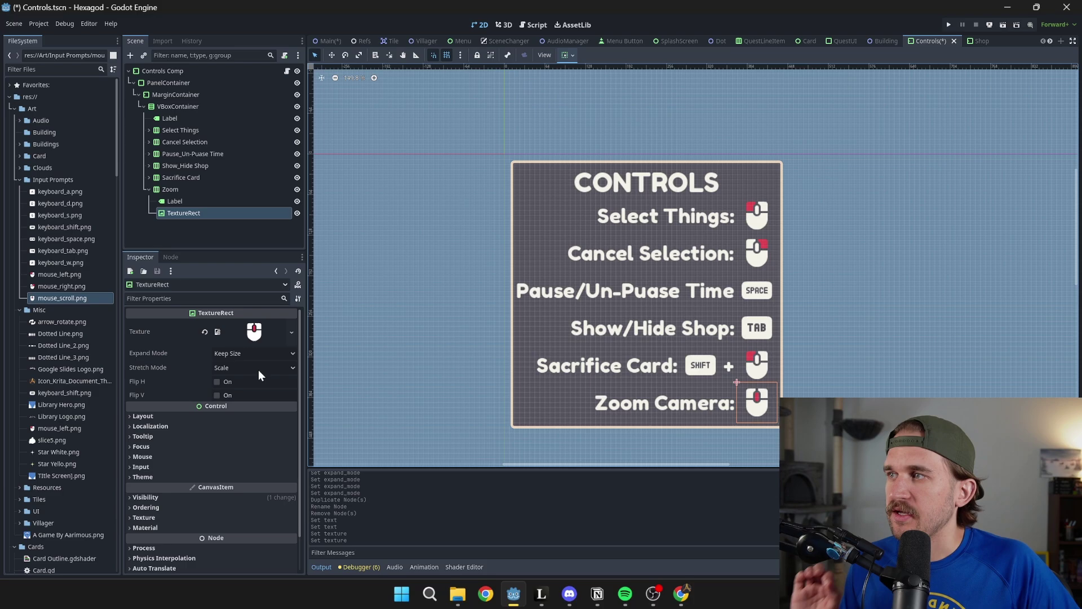
Review the Zoom icon's texture options again, then reselect the Zoom row's label.
click(196, 200)
click(197, 213)
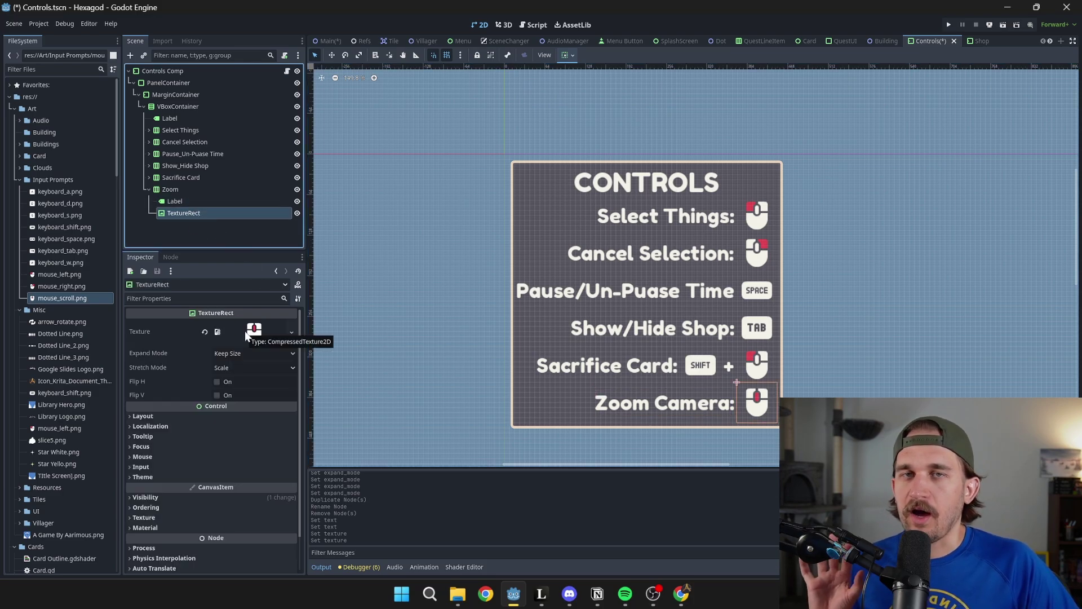
right_click(259, 337)
click(259, 336)
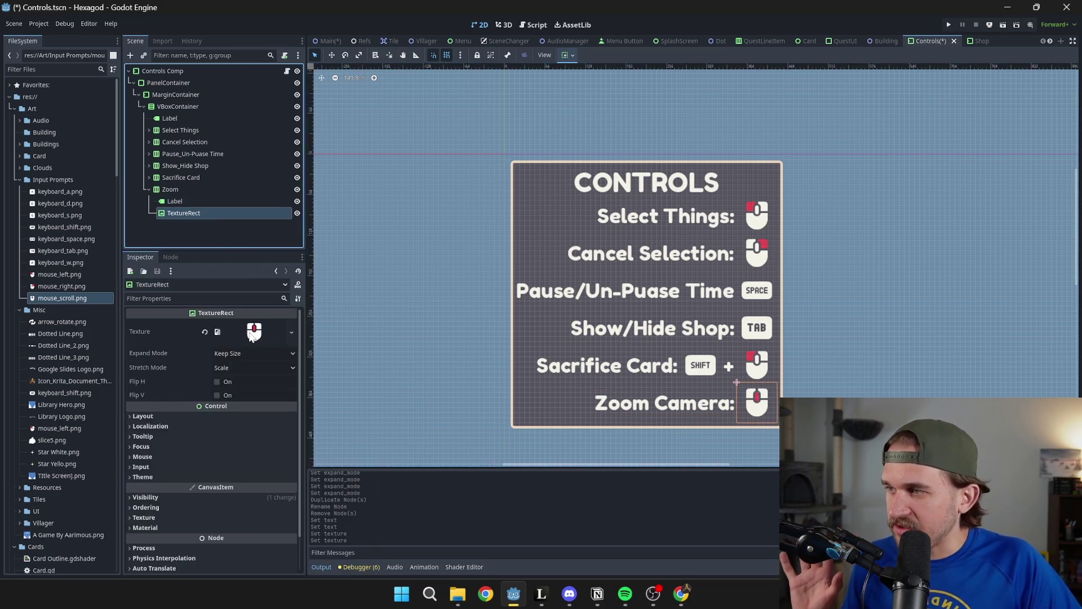
right_click(249, 334)
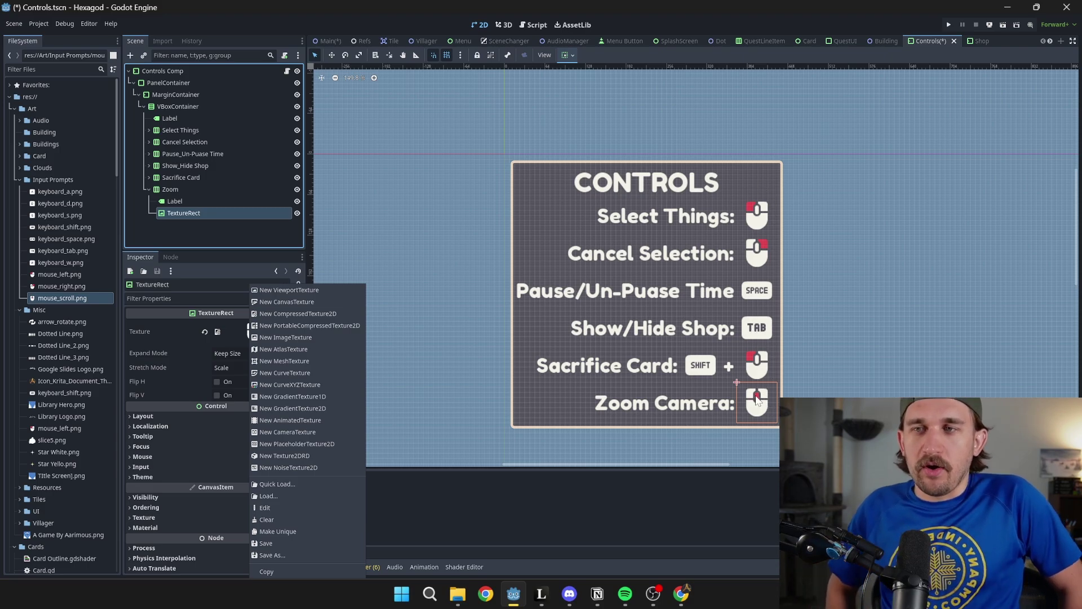
click(186, 225)
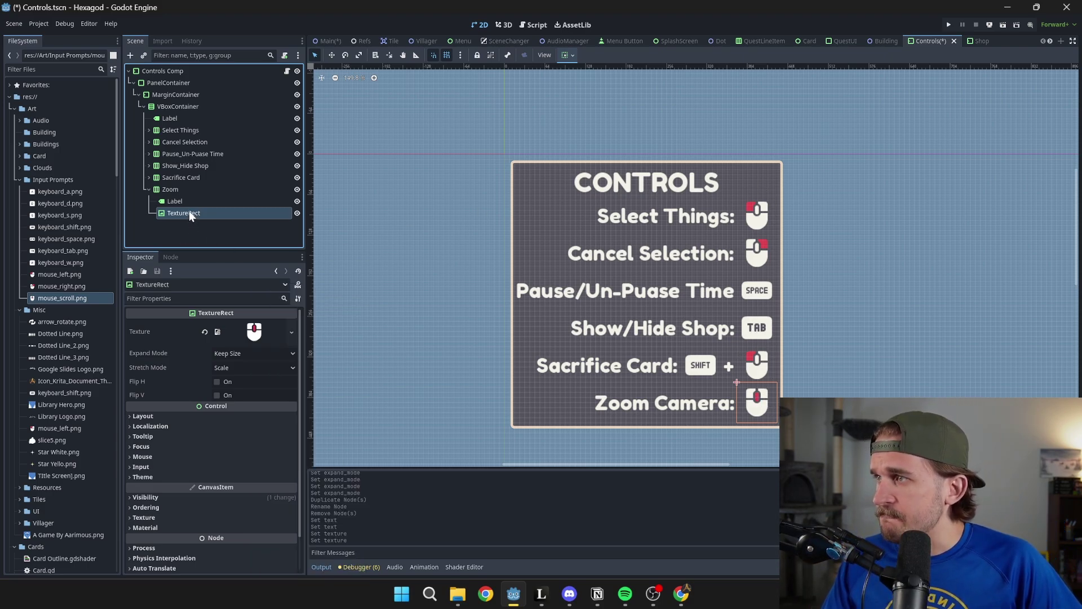
click(188, 199)
scroll(232, 338, down, 4)
scroll(239, 367, up, 1)
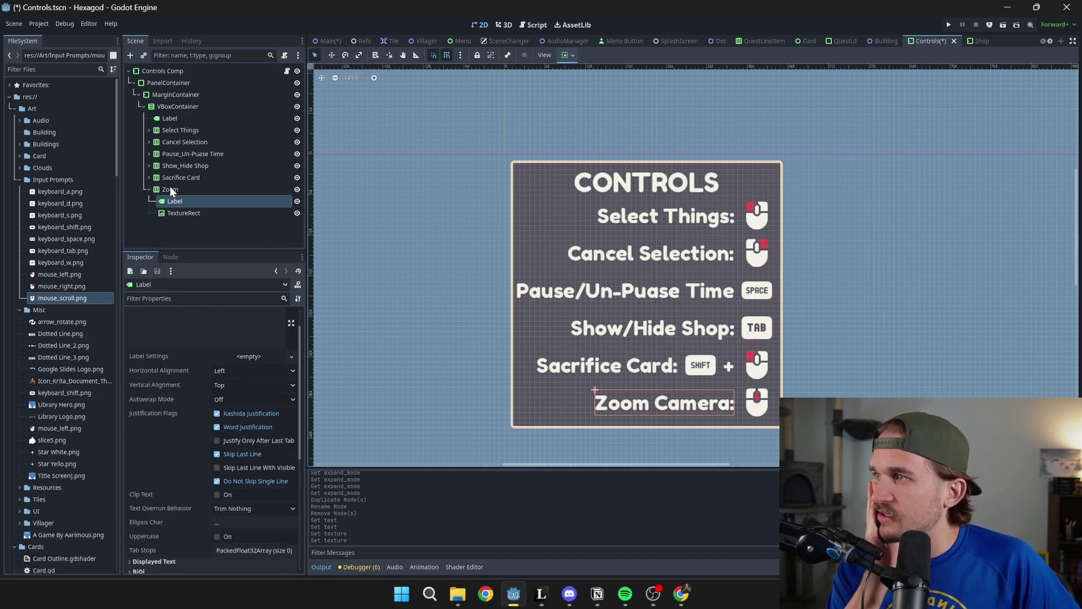
Try center and left alignment, then right-align the Zoom Camera: label text.
click(252, 371)
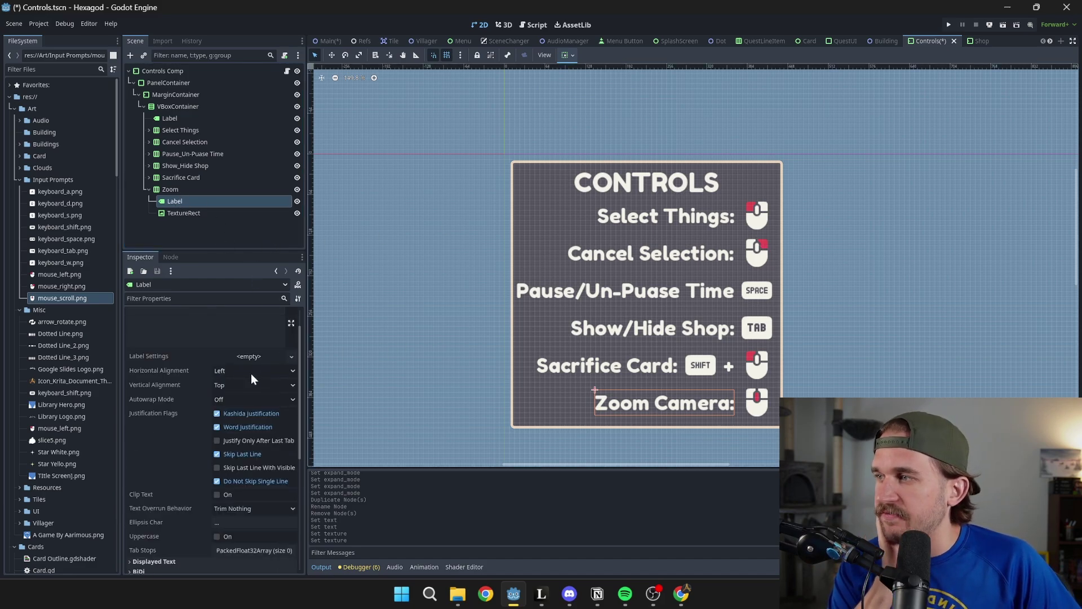
click(245, 392)
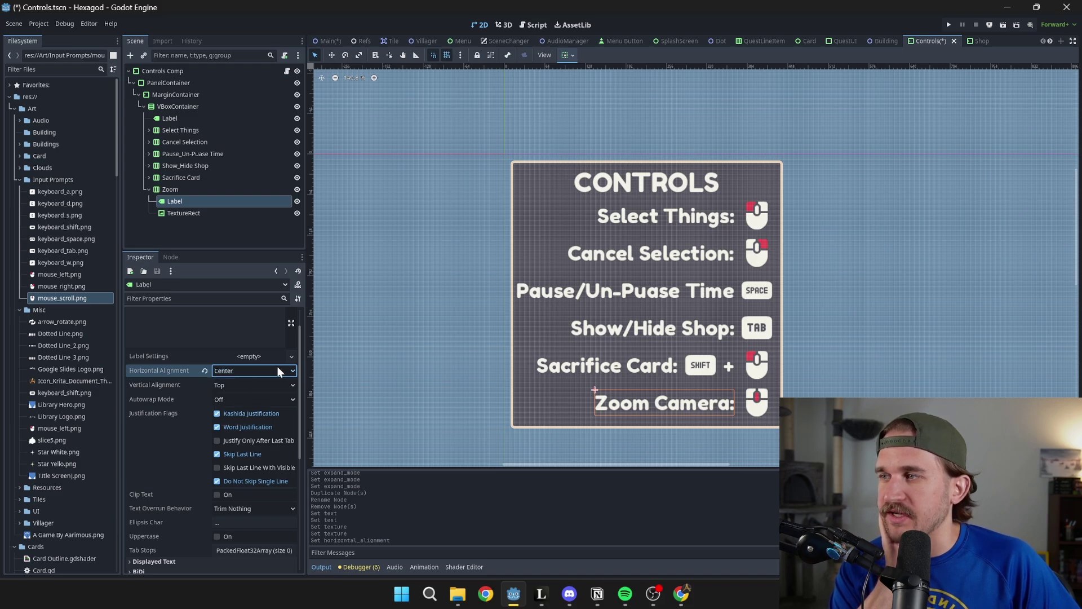
click(277, 370)
click(236, 385)
click(239, 371)
click(239, 408)
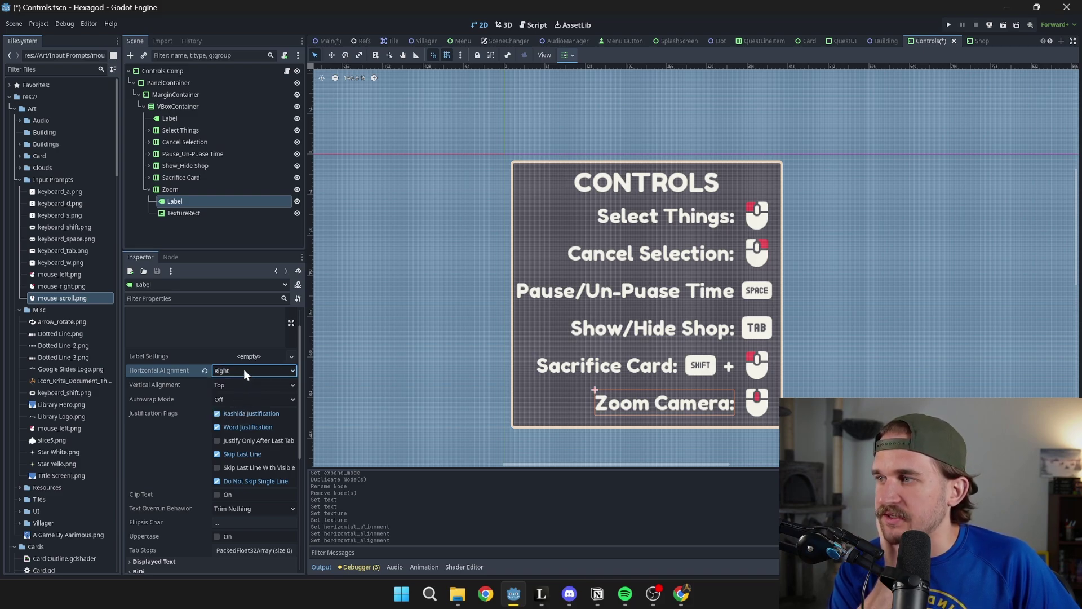
click(243, 369)
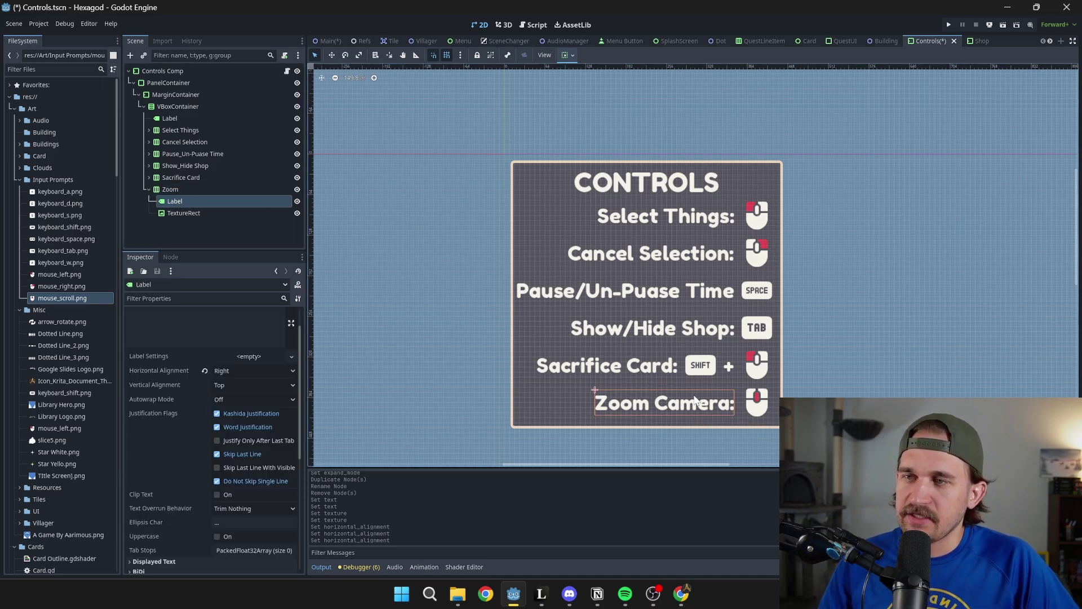
Turn on horizontal Expand under the label's Layout > Container Sizing.
scroll(289, 411, down, 4)
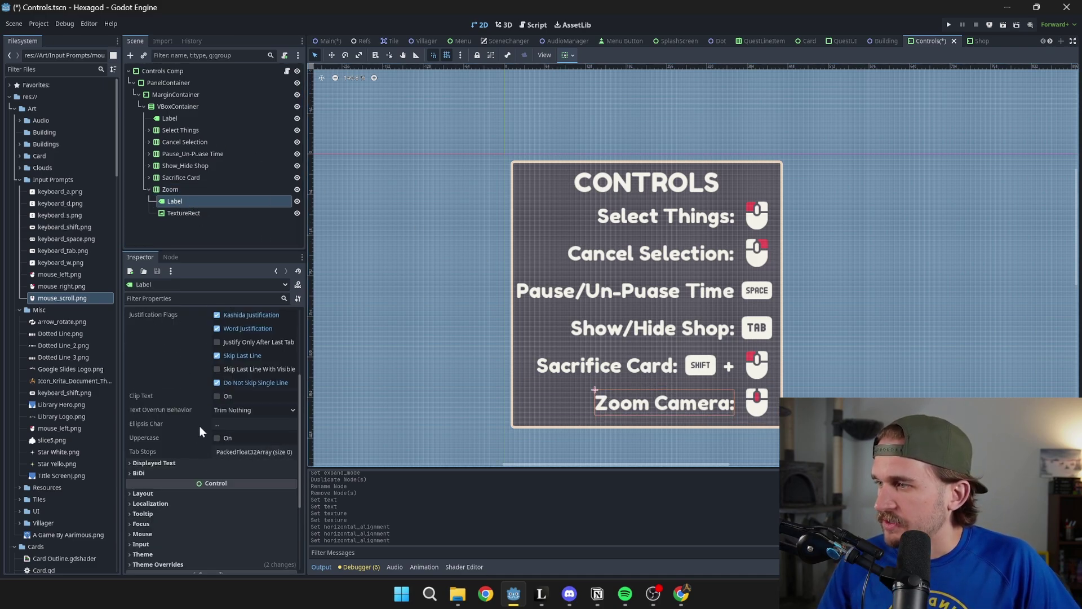
scroll(209, 418, down, 1)
click(191, 461)
scroll(243, 476, down, 3)
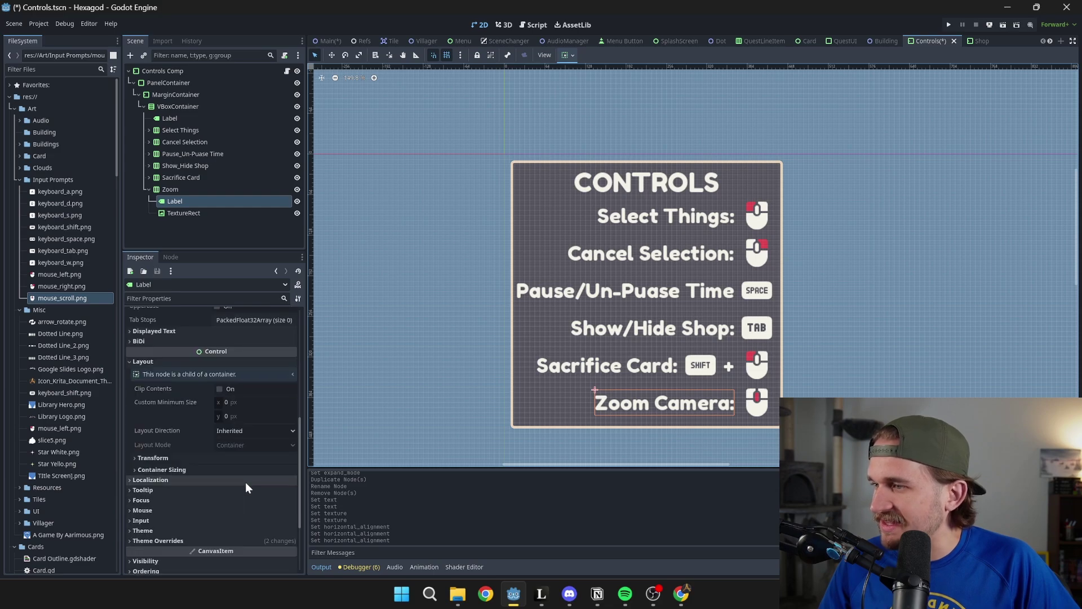
click(199, 470)
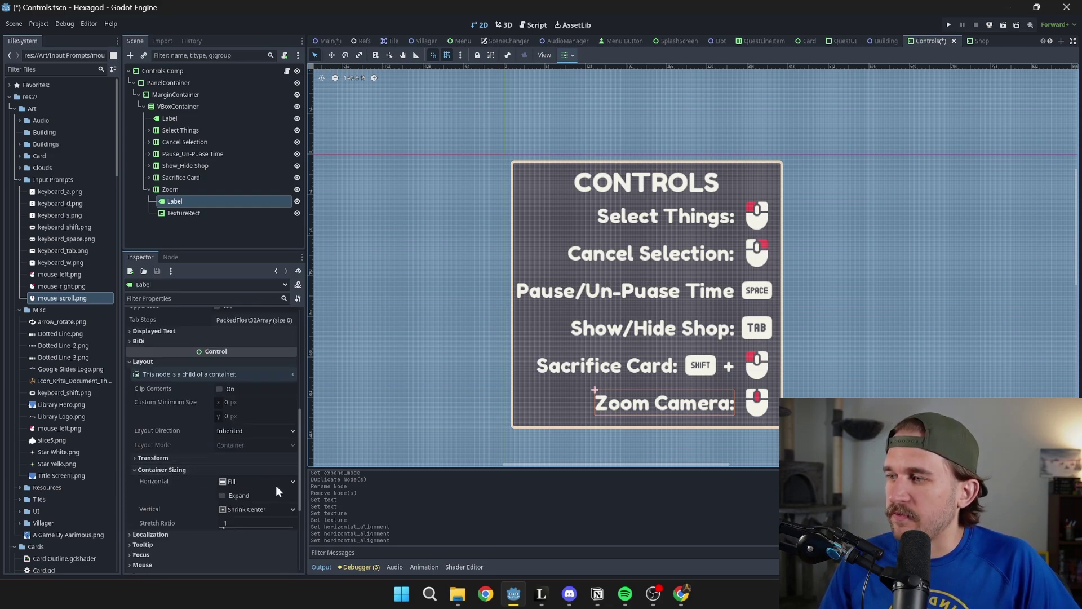
click(222, 495)
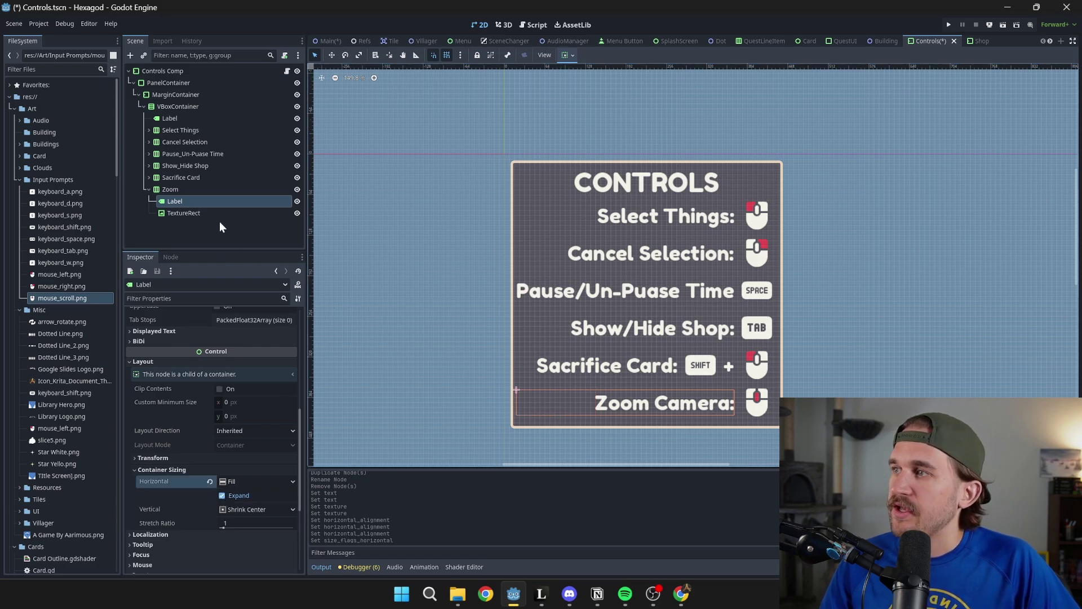
Try Left, then Center horizontal alignment on the Zoom Camera label.
click(201, 200)
scroll(224, 295, up, 5)
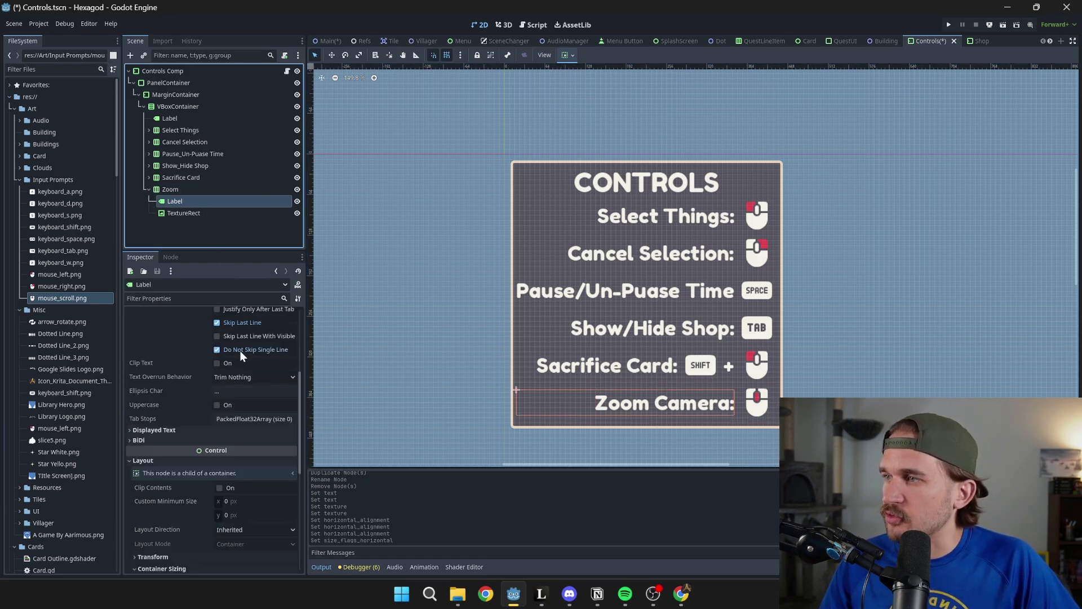
scroll(240, 351, up, 7)
click(242, 371)
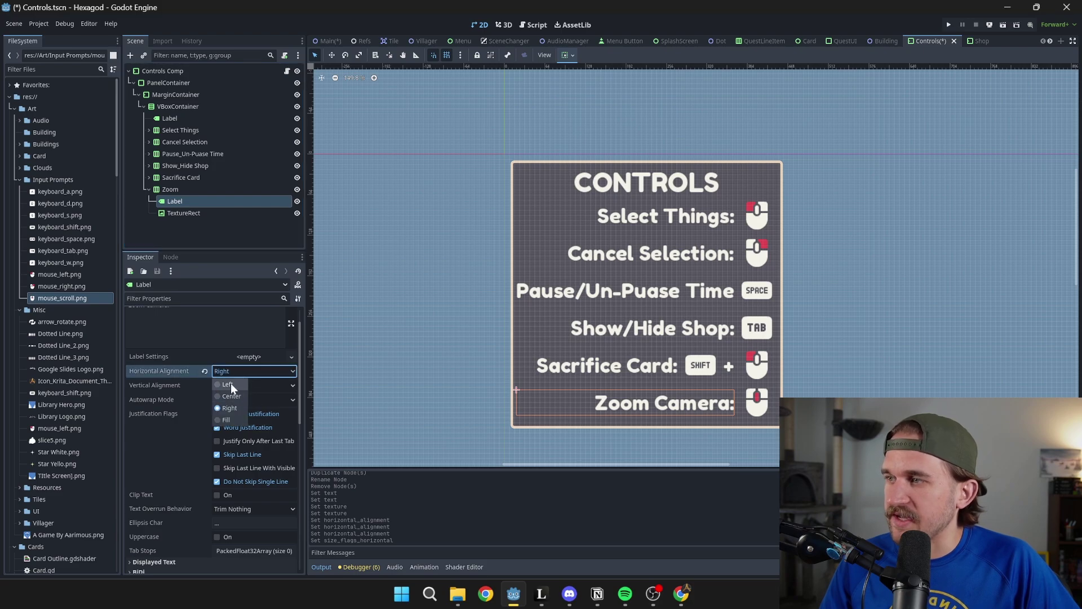
click(228, 386)
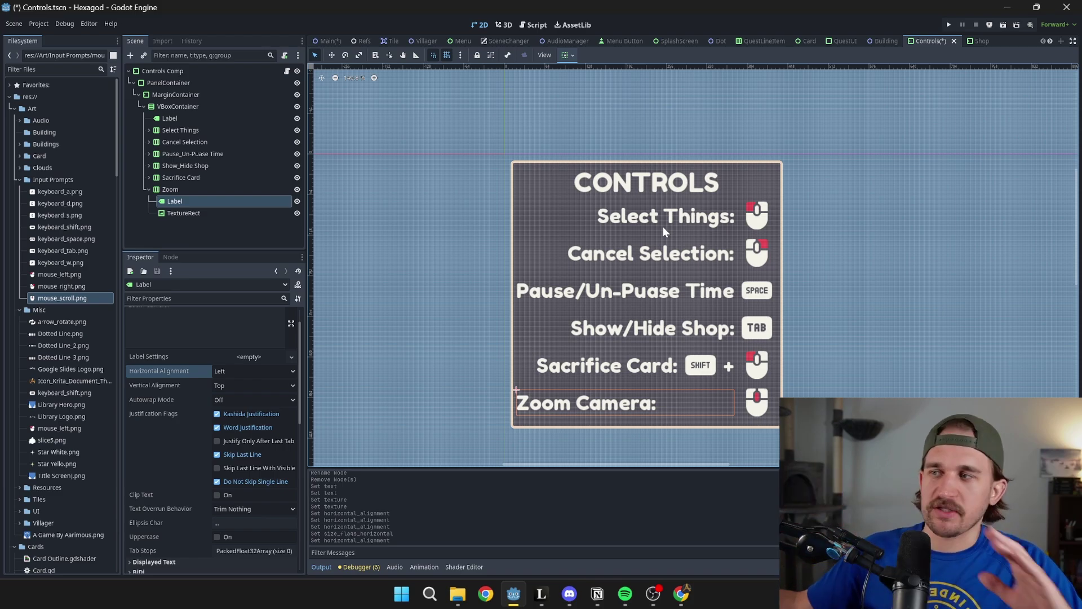
click(235, 370)
click(242, 393)
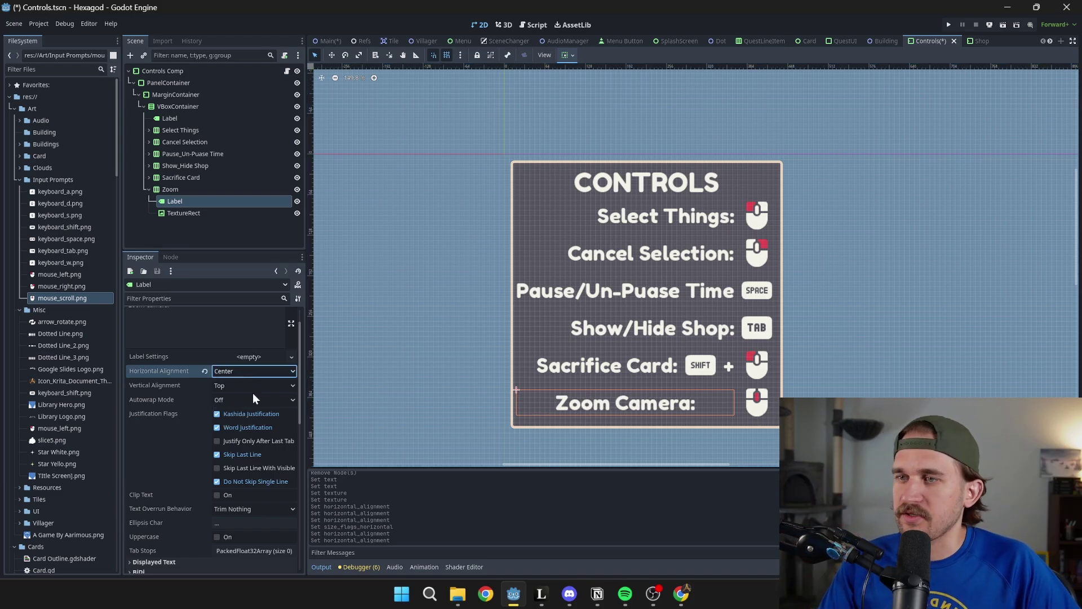
Revert the label's horizontal container sizing to default and set alignment back to Left.
scroll(249, 422, down, 10)
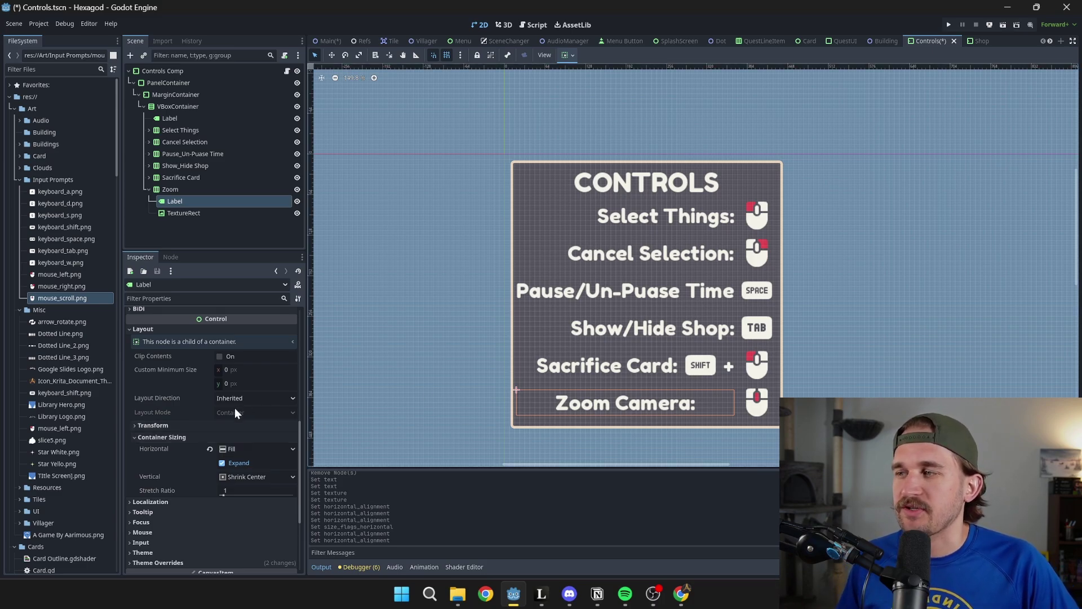
click(236, 449)
click(242, 450)
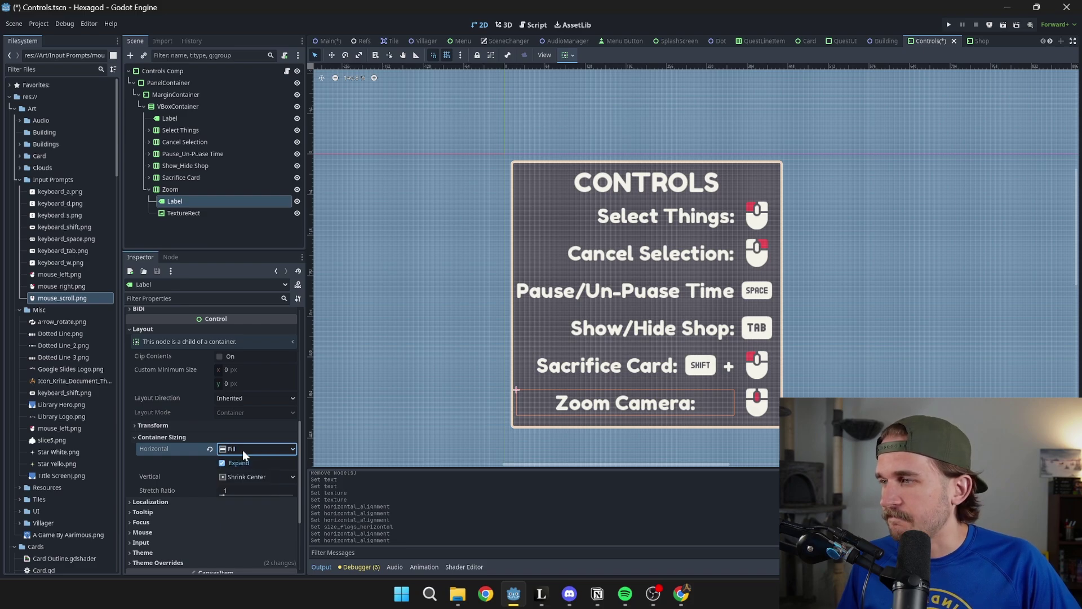
click(242, 450)
click(208, 448)
scroll(242, 441, up, 5)
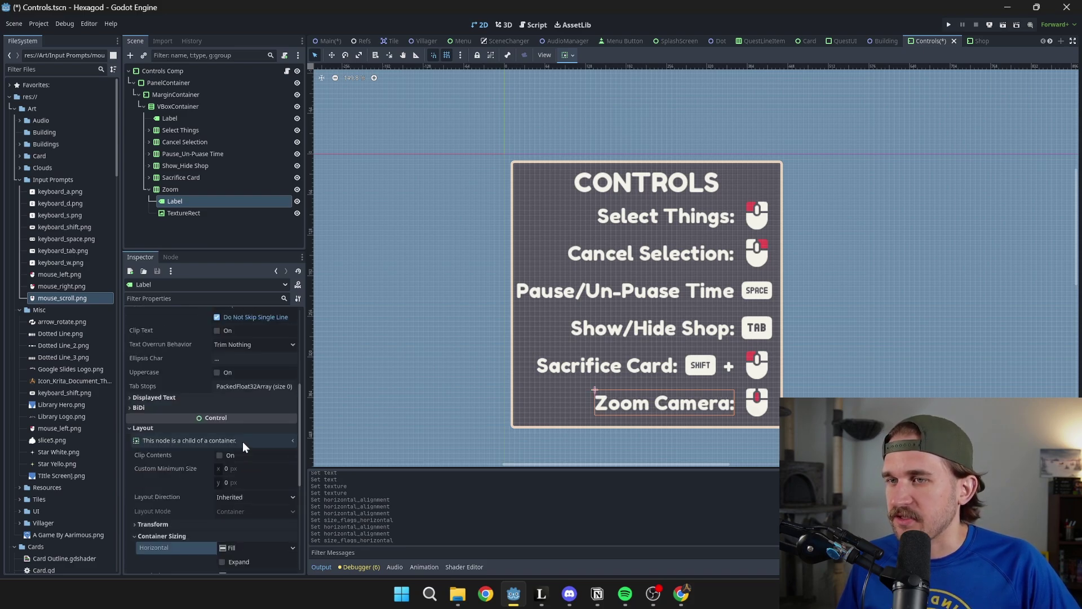
click(251, 371)
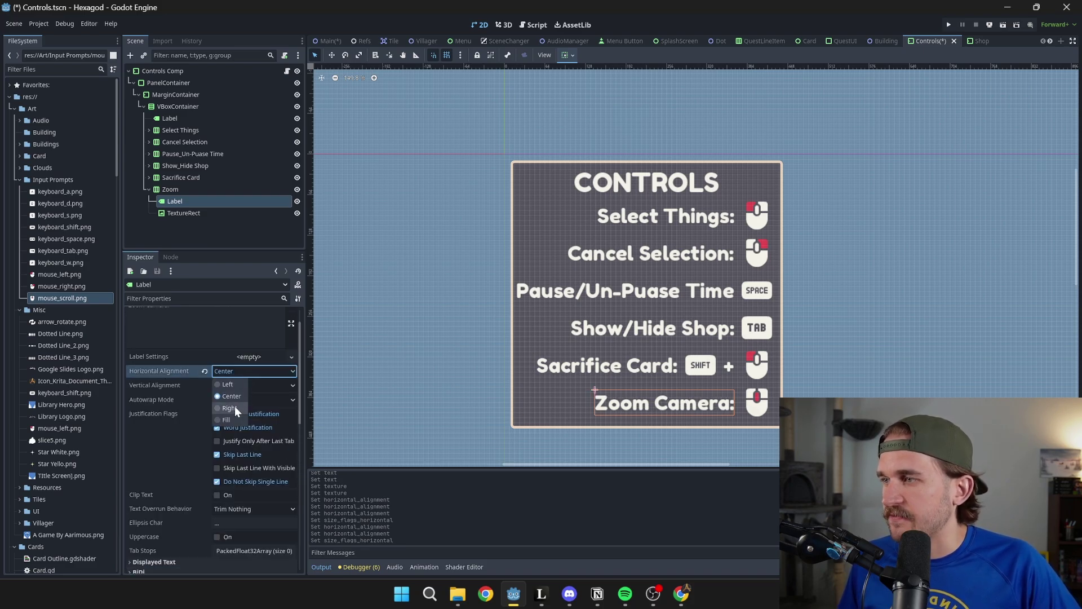
click(221, 384)
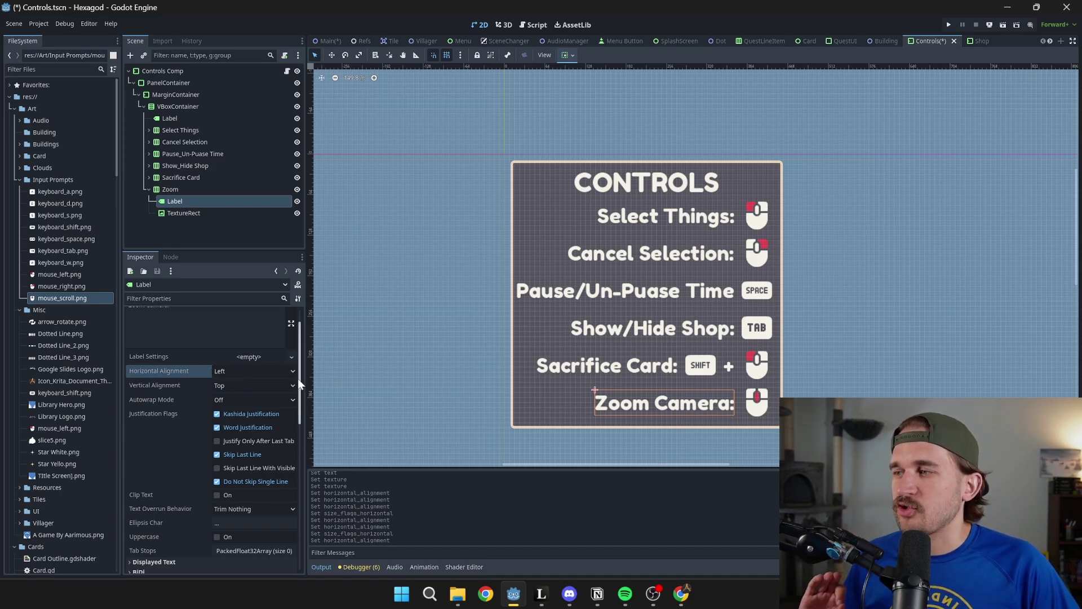
Toggle Uppercase off and on for the CONTROLS title label, leaving it uppercase.
click(618, 188)
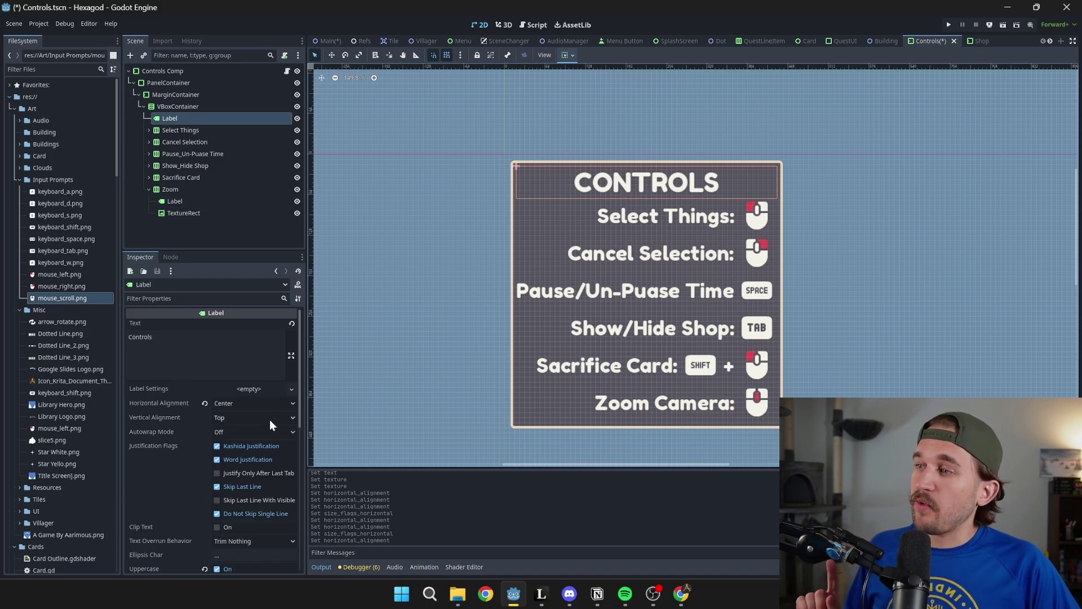
scroll(271, 424, down, 1)
scroll(265, 479, down, 1)
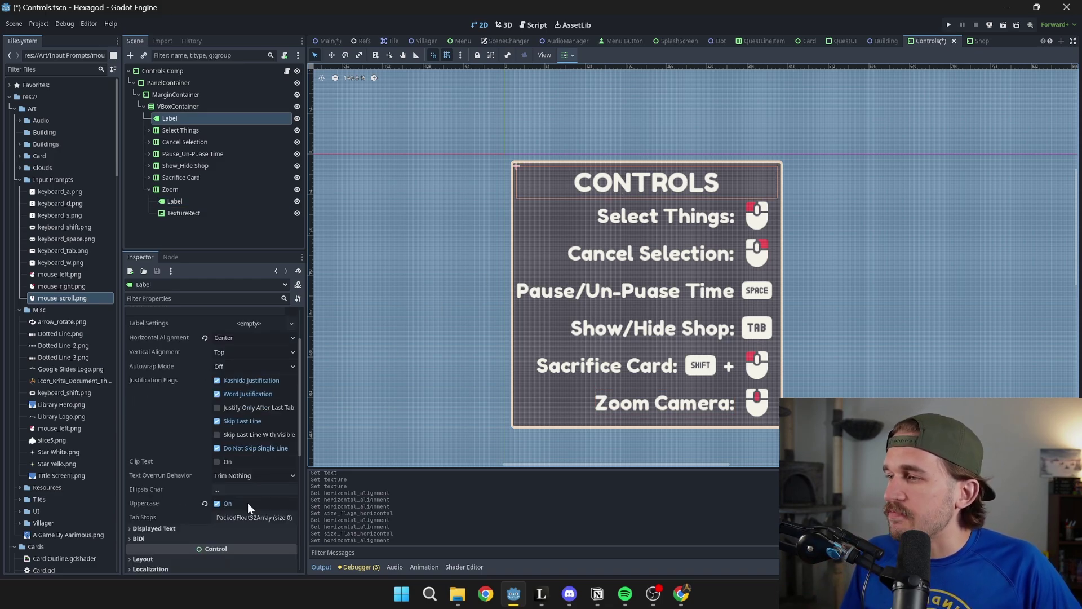
click(216, 502)
scroll(316, 401, down, 1)
scroll(264, 423, up, 2)
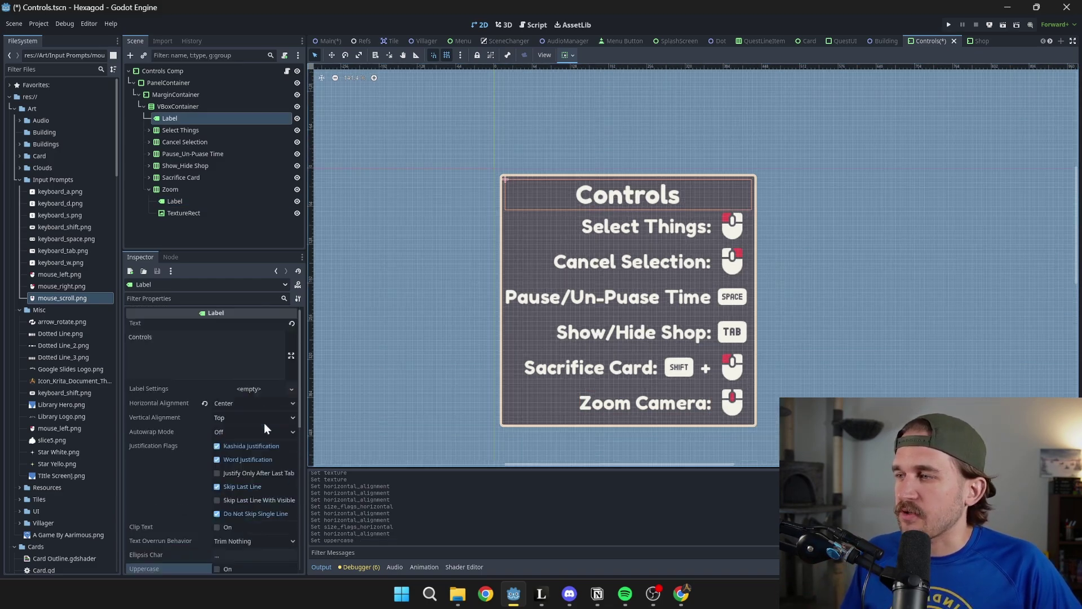
drag(158, 337, 94, 333)
scroll(189, 325, down, 4)
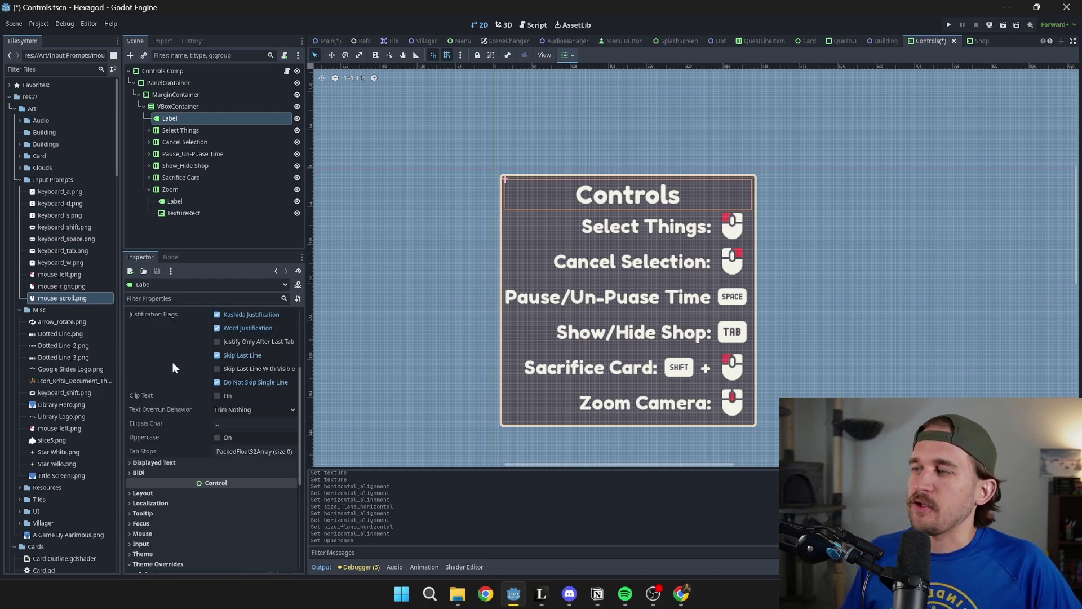
click(217, 438)
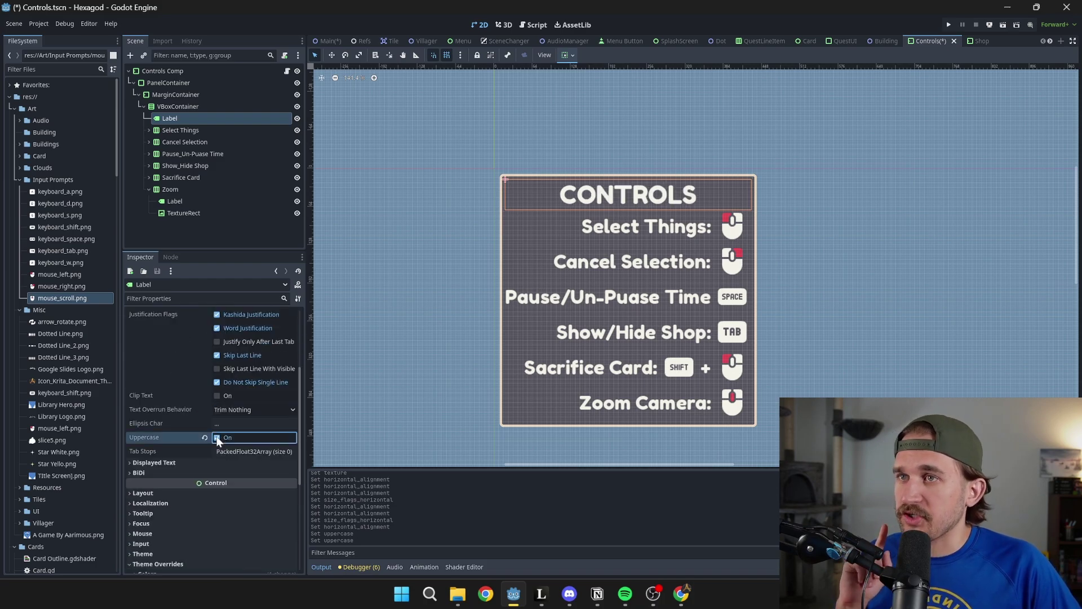
click(217, 438)
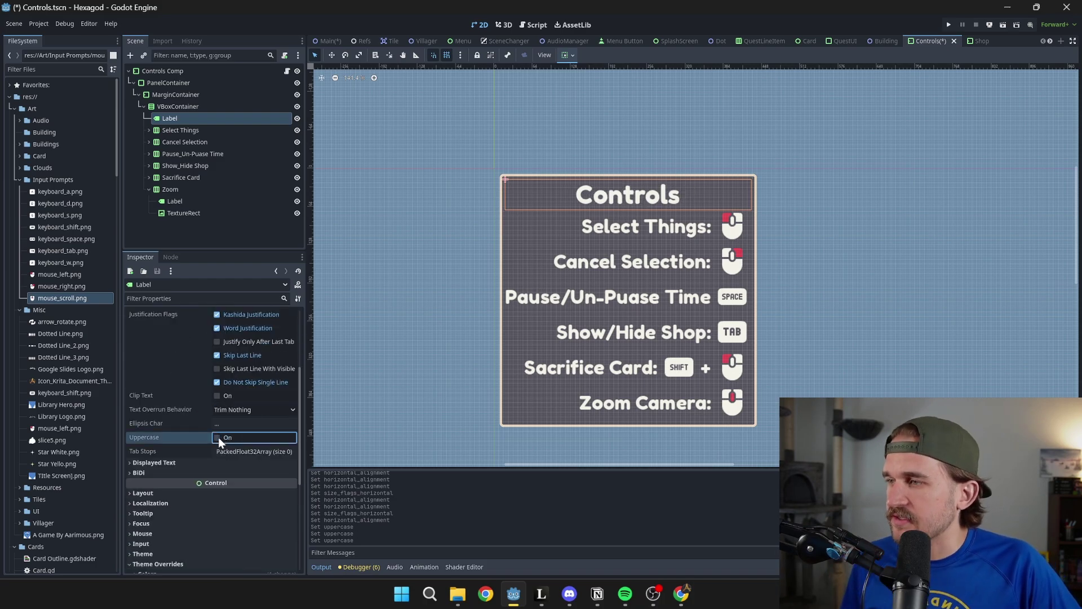
click(217, 438)
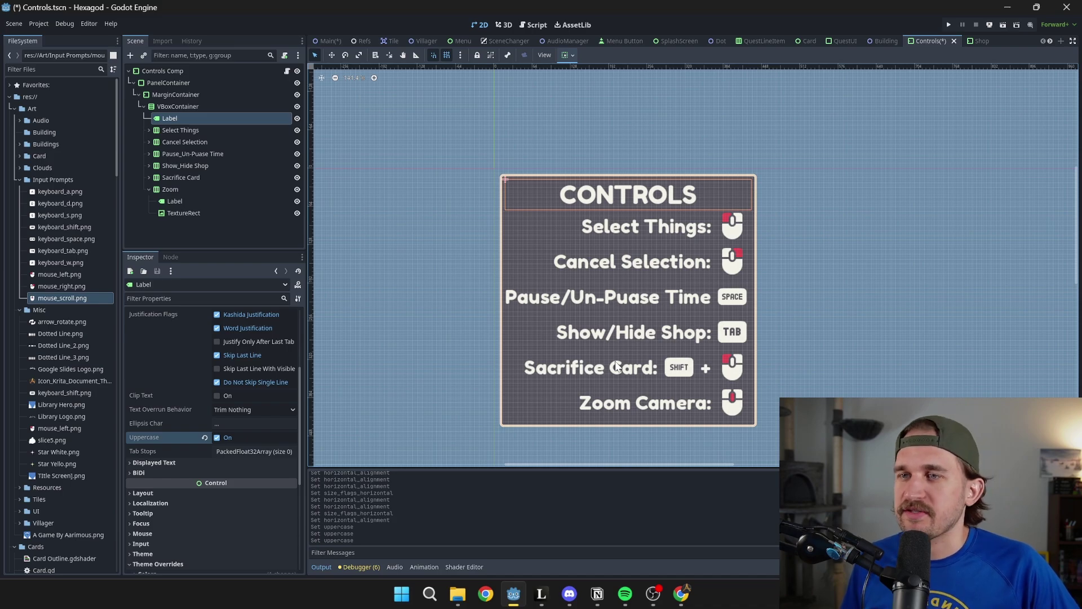
scroll(608, 355, down, 2)
scroll(214, 451, down, 5)
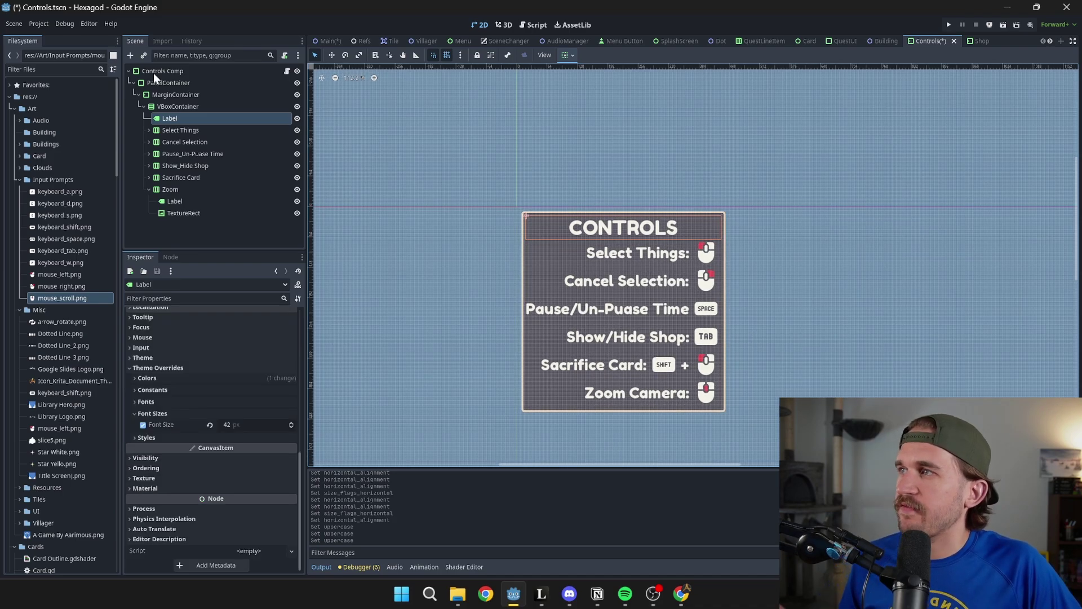
Select the VBoxContainer and expand the Select Things, Cancel Selection and Pause_Un-Puase Time rows.
click(182, 107)
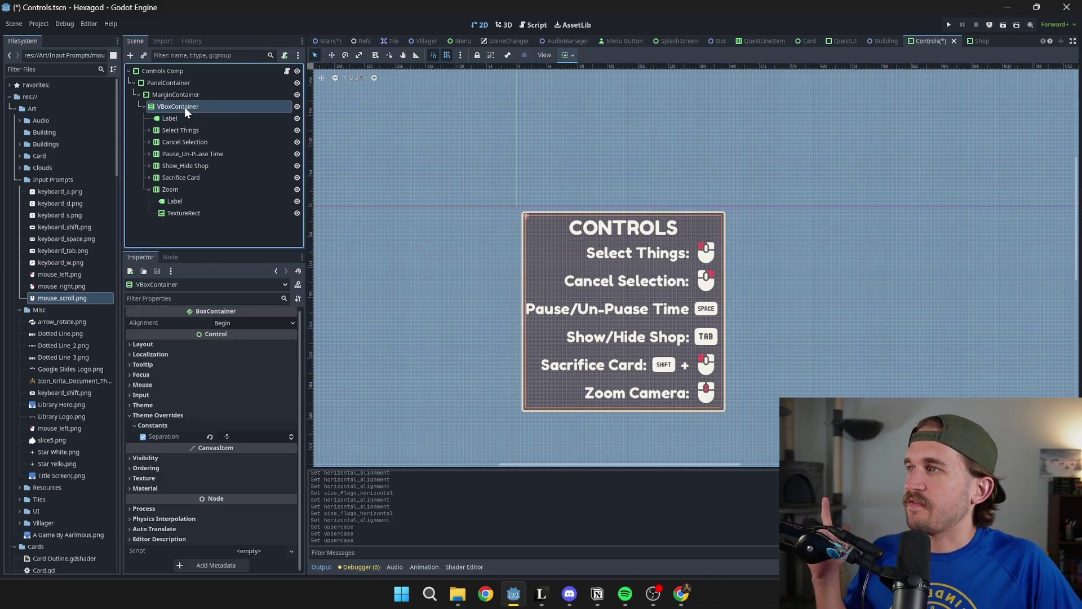
click(149, 131)
click(148, 165)
scroll(148, 169, down, 1)
click(149, 180)
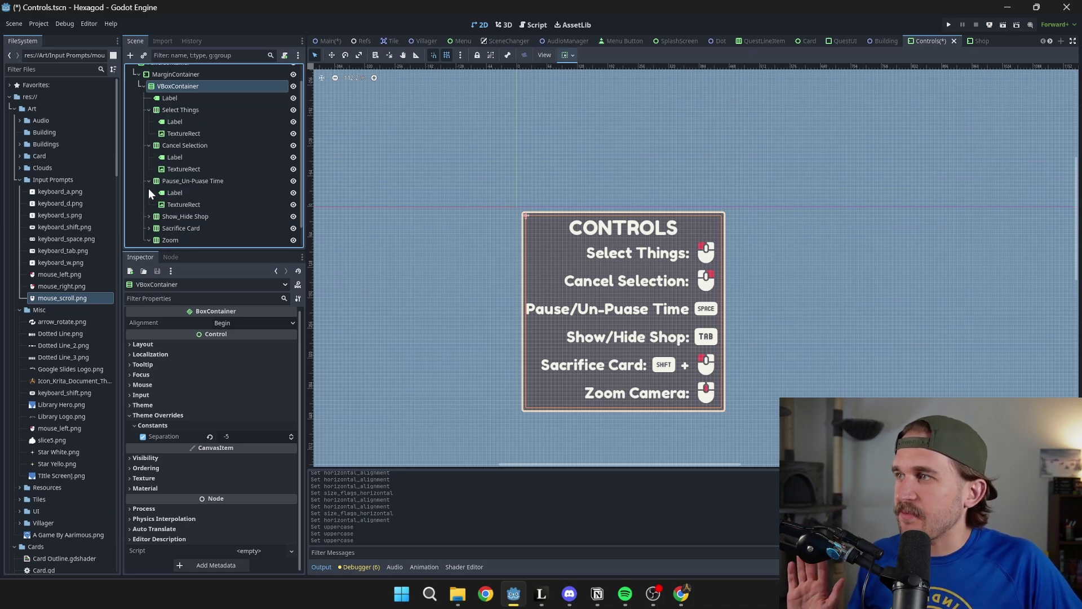
Inspect Main's Bottom Bar, QuestHandler, UI and Debugging Panel nodes, then return to Controls.
click(327, 40)
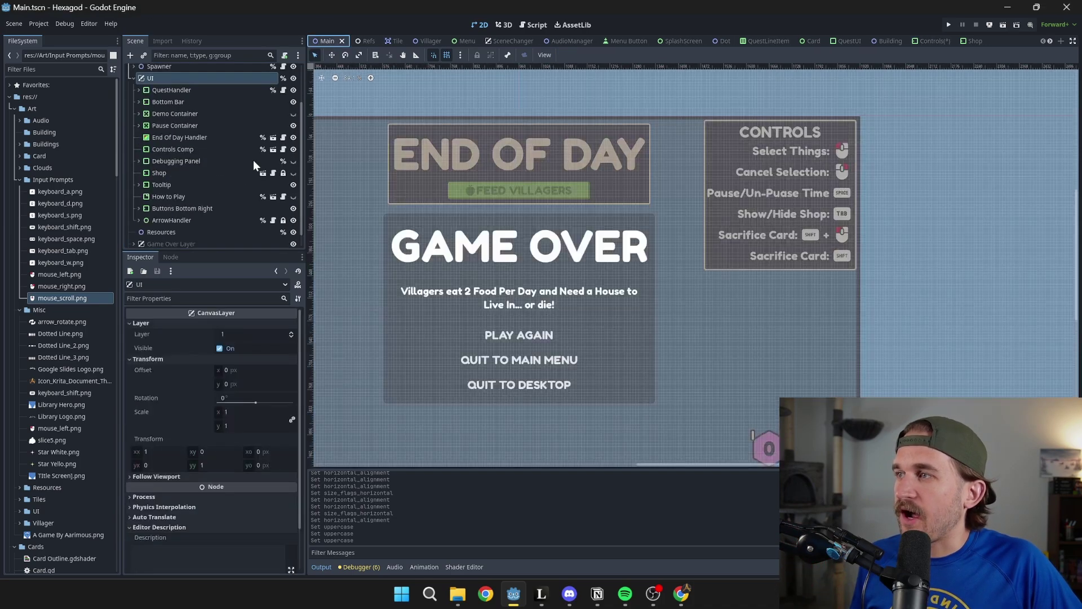
click(138, 125)
click(138, 101)
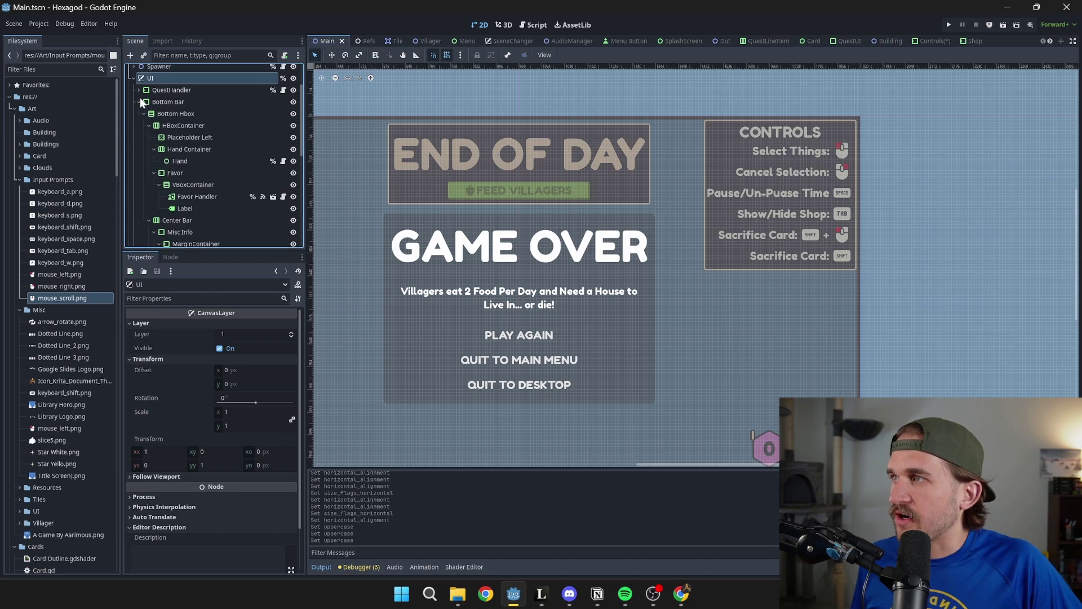
click(138, 89)
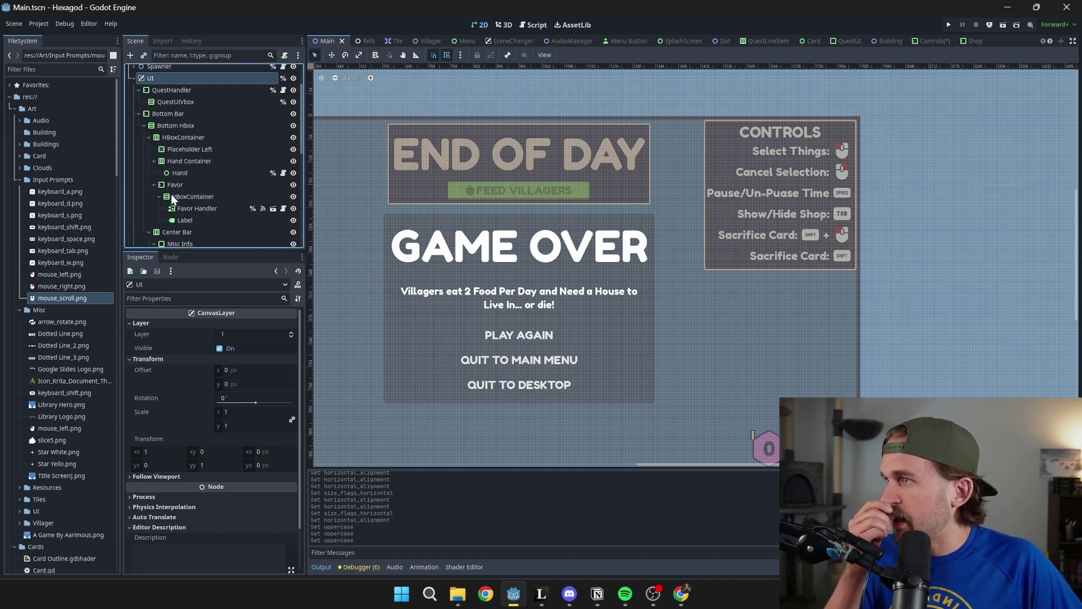
scroll(175, 193, down, 2)
drag(221, 252, 221, 390)
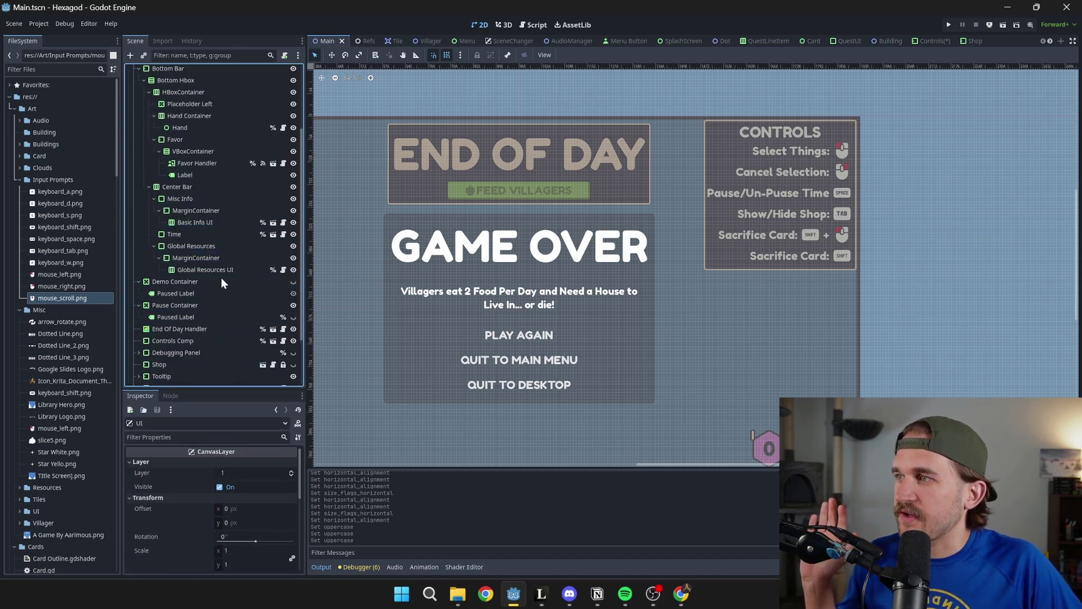
click(139, 313)
scroll(141, 321, up, 2)
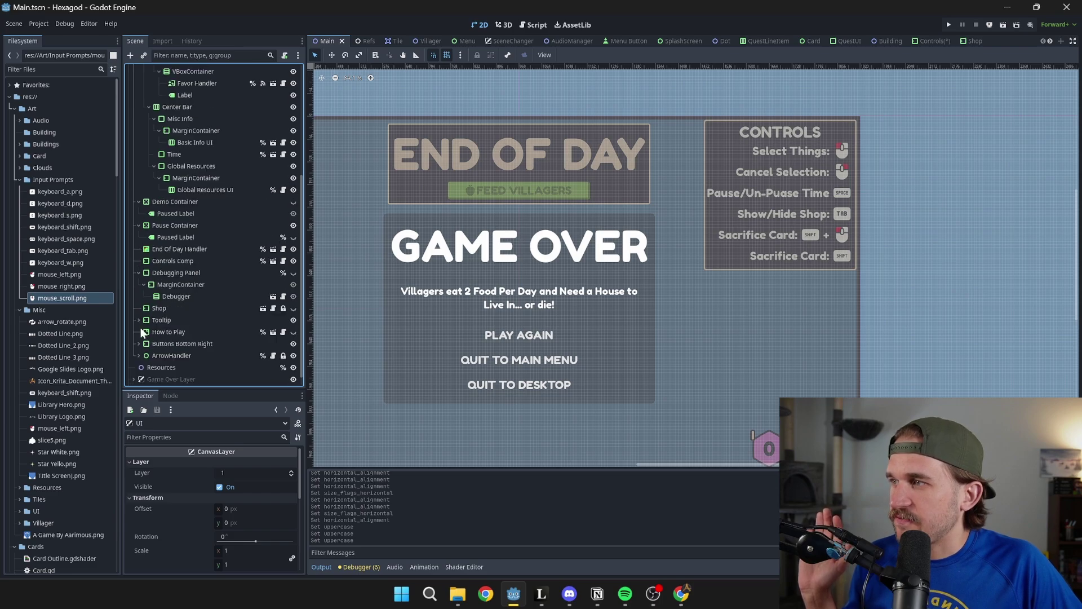
scroll(192, 304, up, 3)
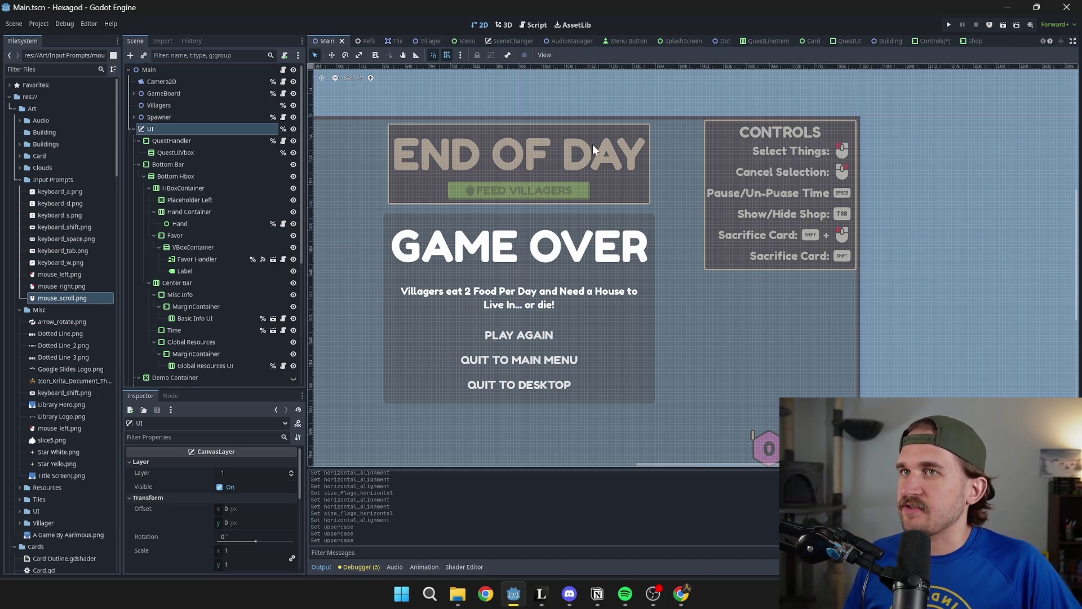
click(936, 41)
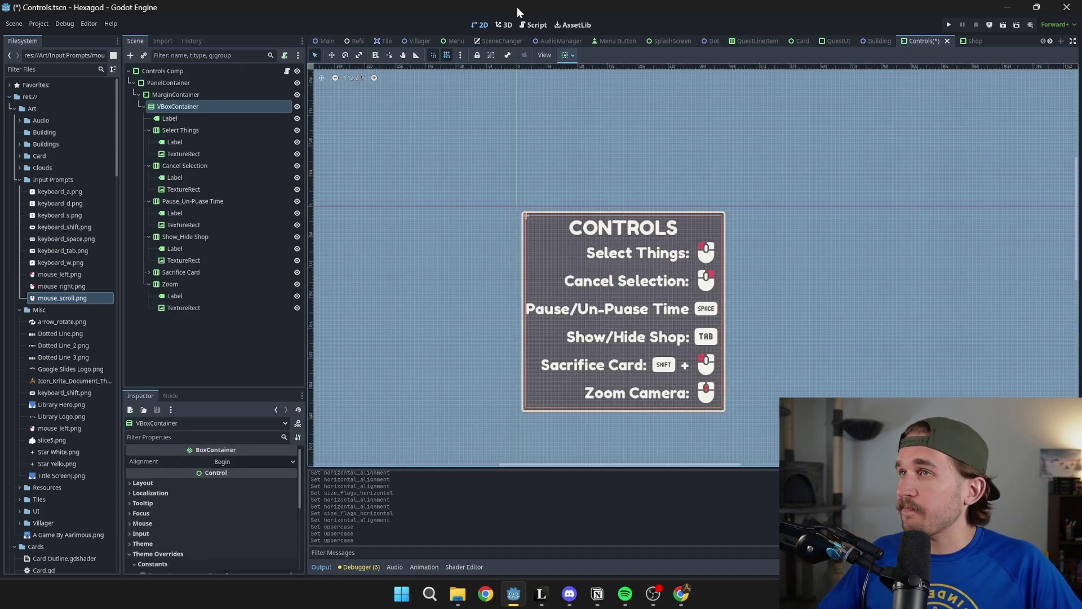
Deselect the VBoxContainer in the Controls scene.
click(609, 113)
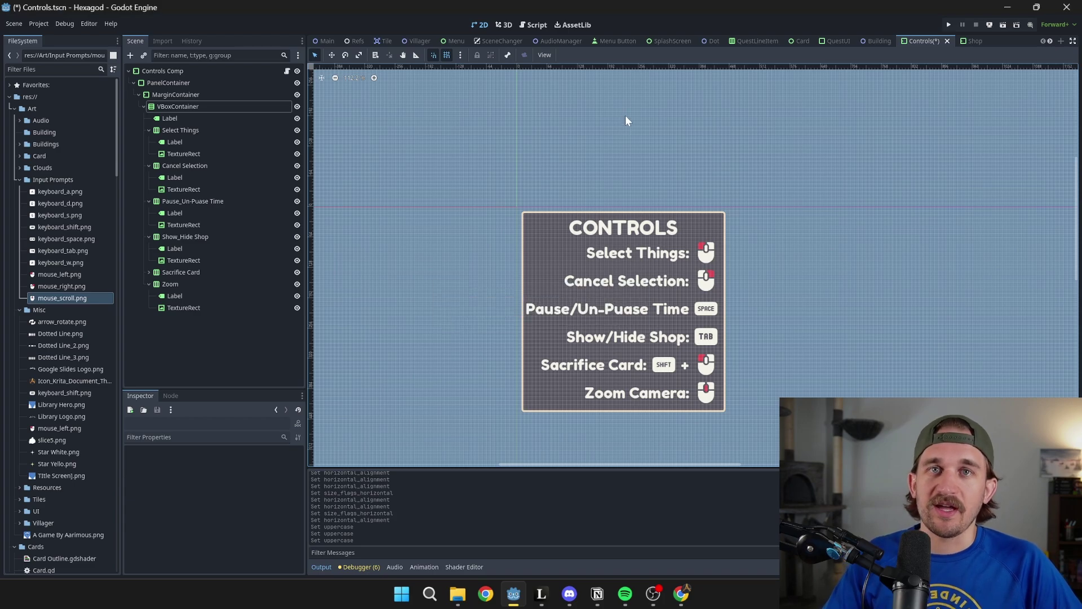